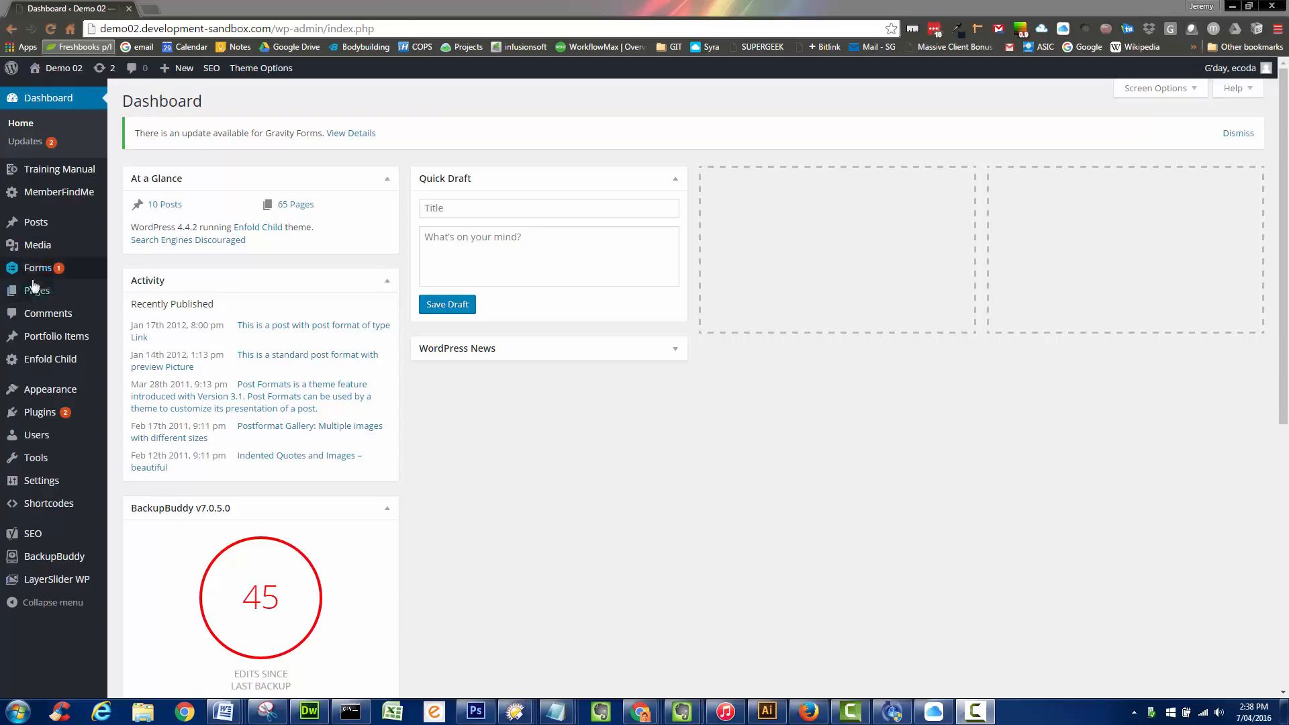
Step: Create a new page titled "Test" and switch it to the Advanced Layout Editor
mouse_move(36, 296)
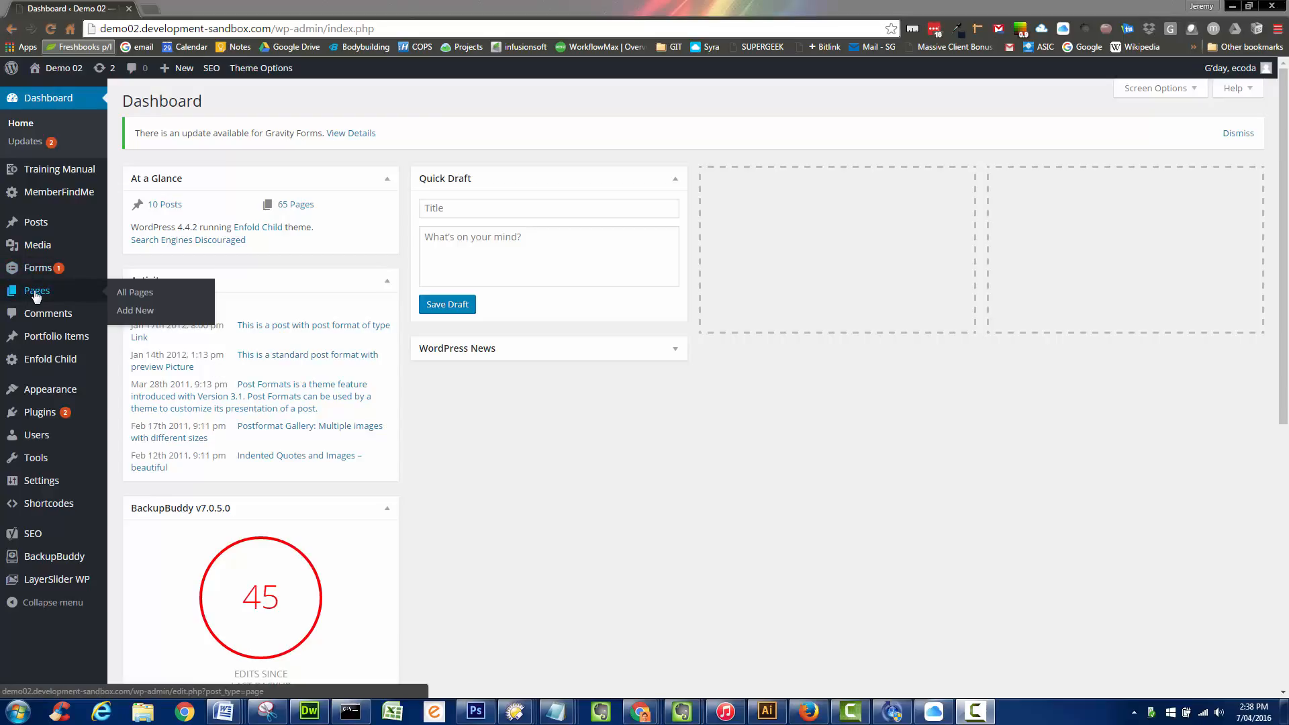
click(137, 312)
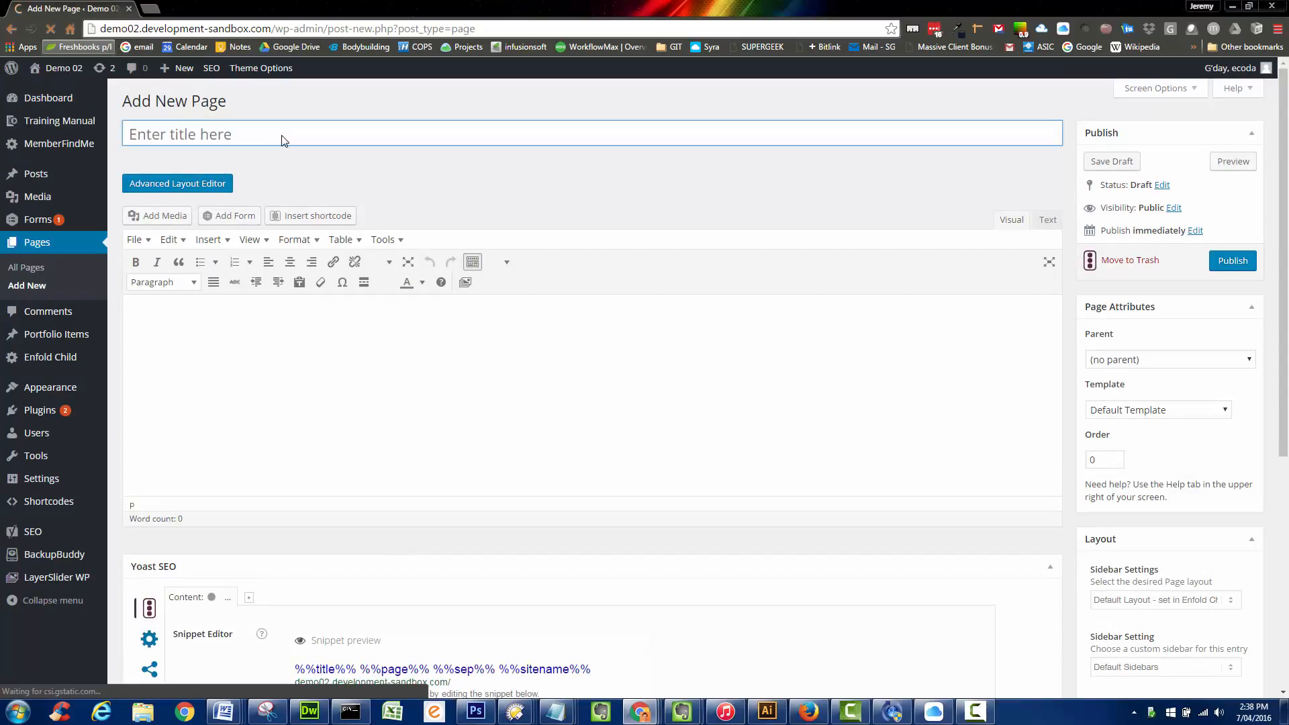
text(Test)
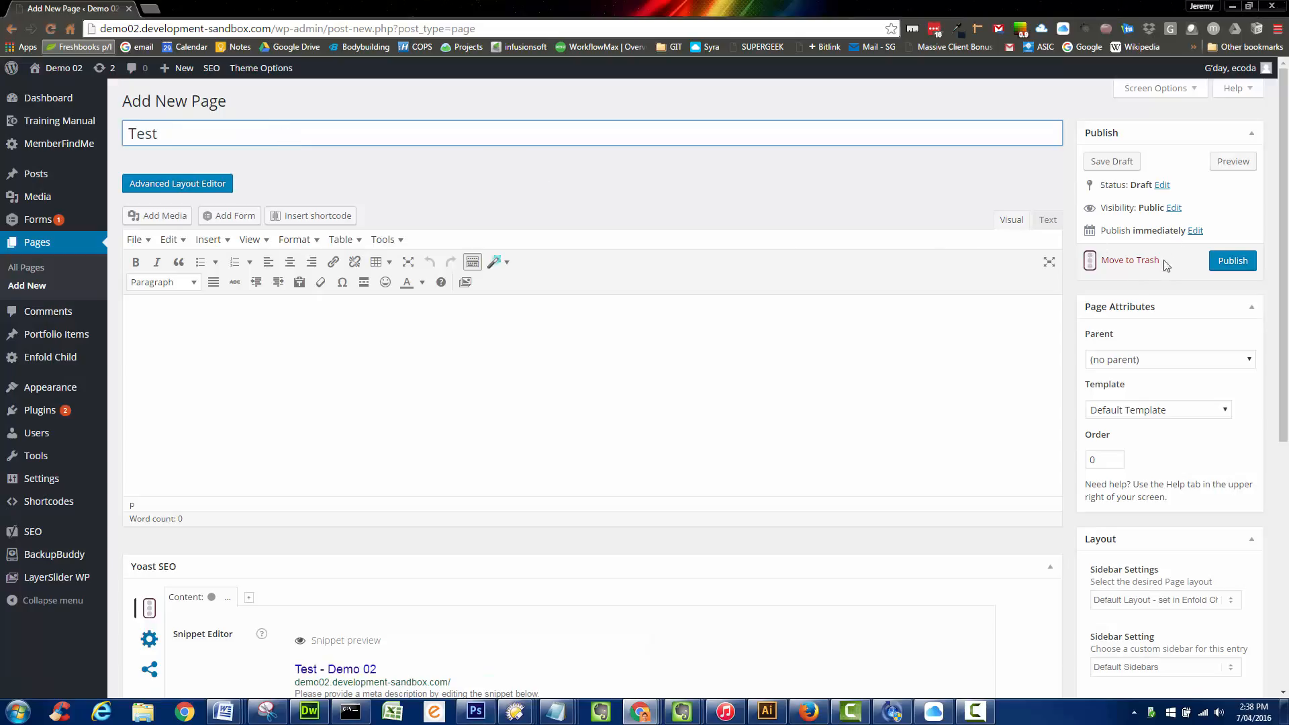
click(205, 187)
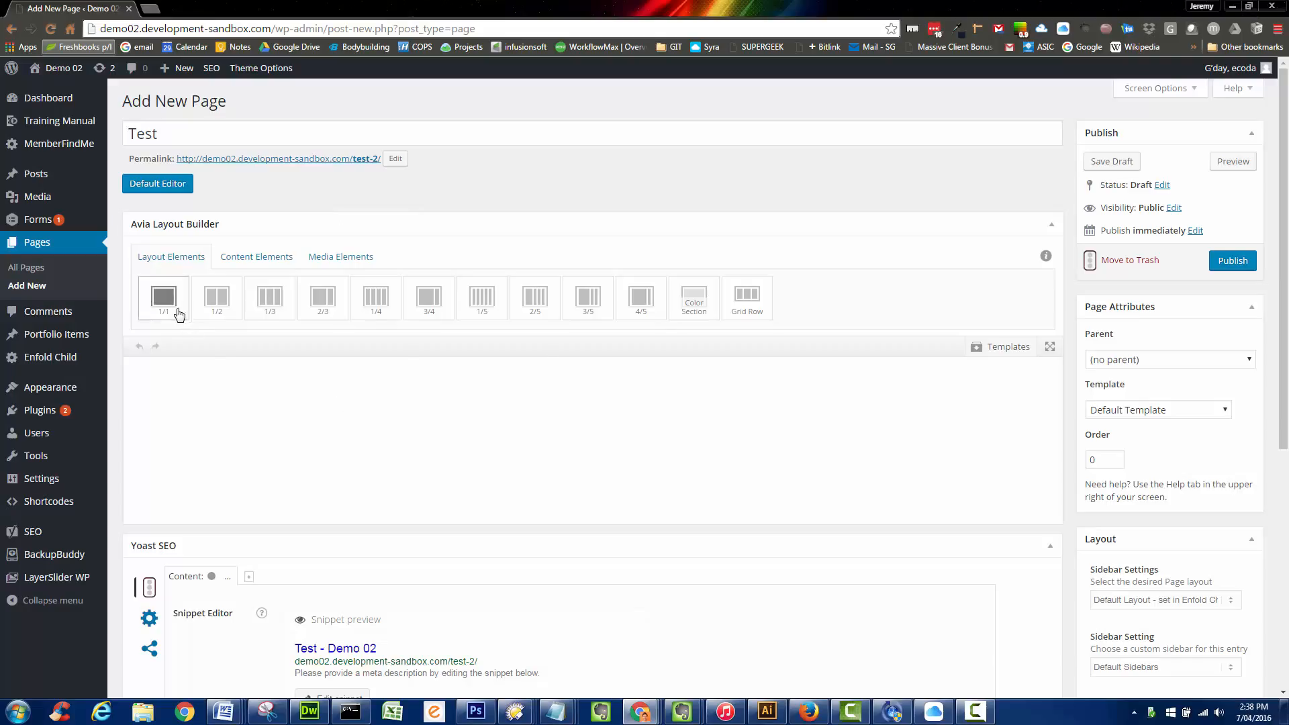
Step: Add three Color Sections stacked one below another to the page's layout canvas
drag(639, 405, 613, 420)
drag(694, 296, 544, 477)
scroll(606, 390, down, 2)
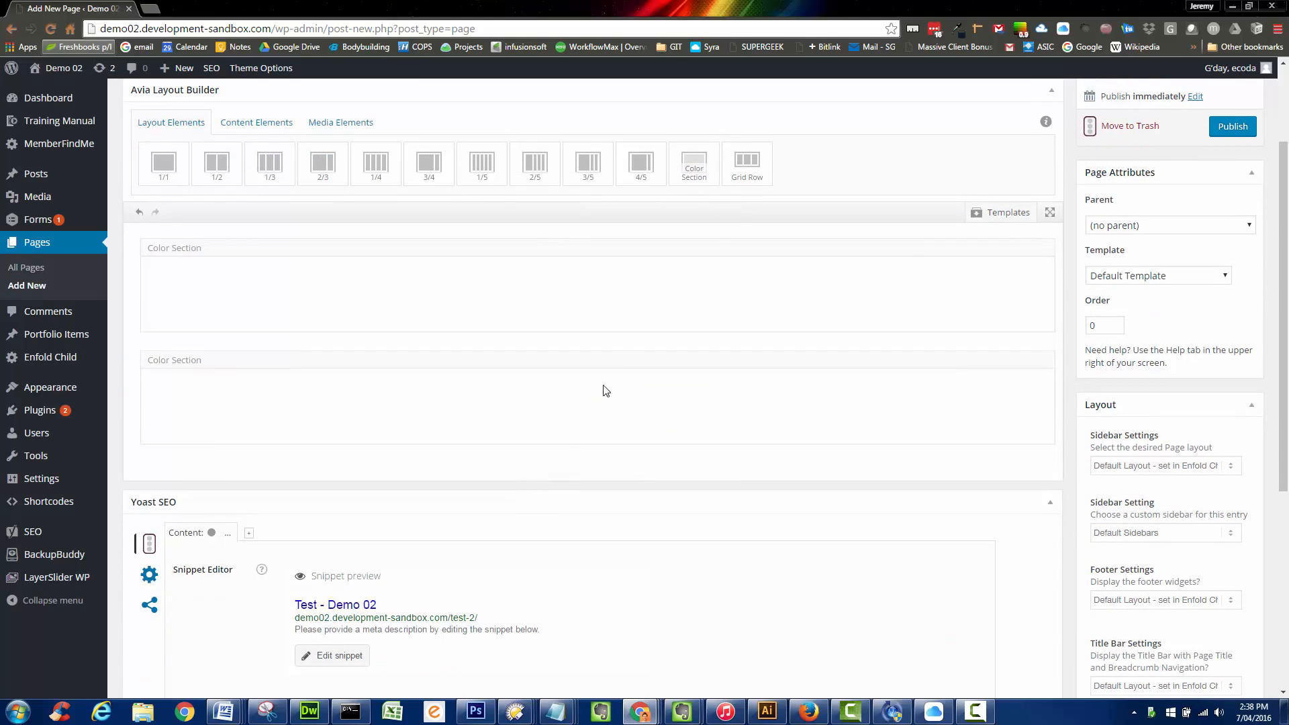
drag(691, 179, 617, 473)
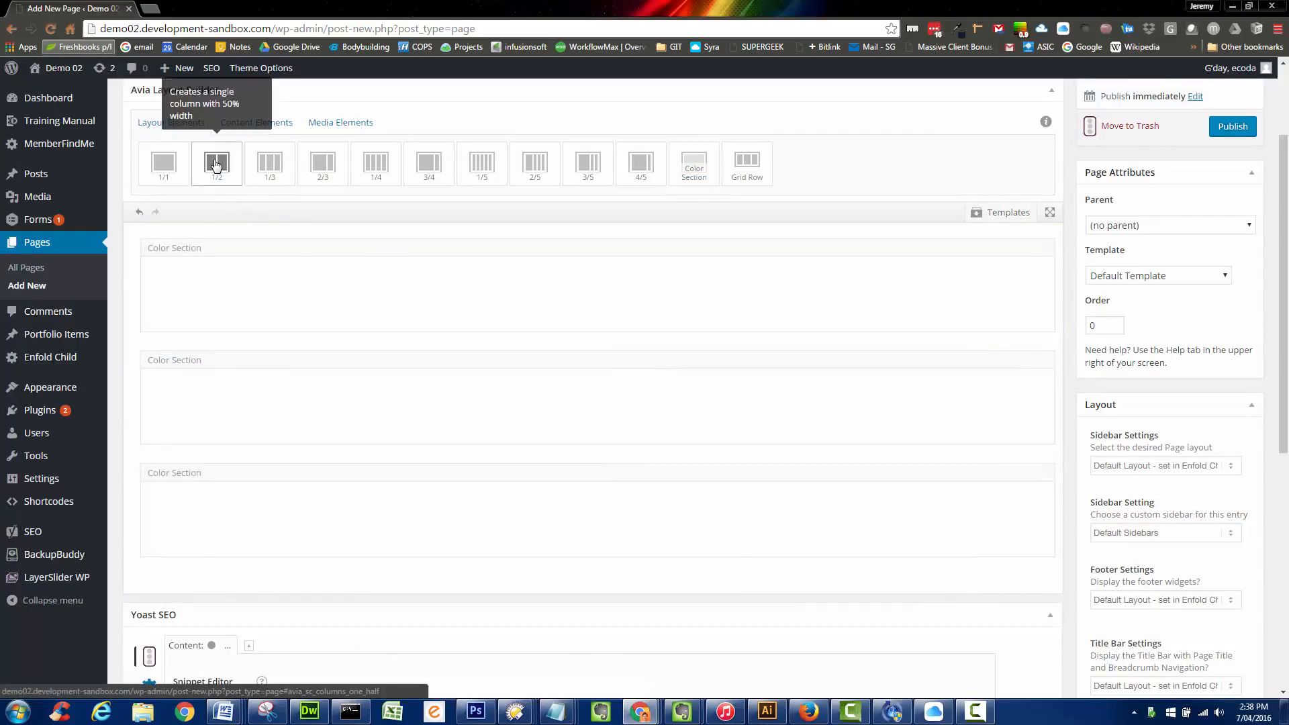
Step: Lay out two 1/2 columns in the second color section and three 1/3 columns in the third
mouse_move(213, 163)
mouse_down()
mouse_move(230, 195)
mouse_move(242, 407)
mouse_move(247, 387)
mouse_up()
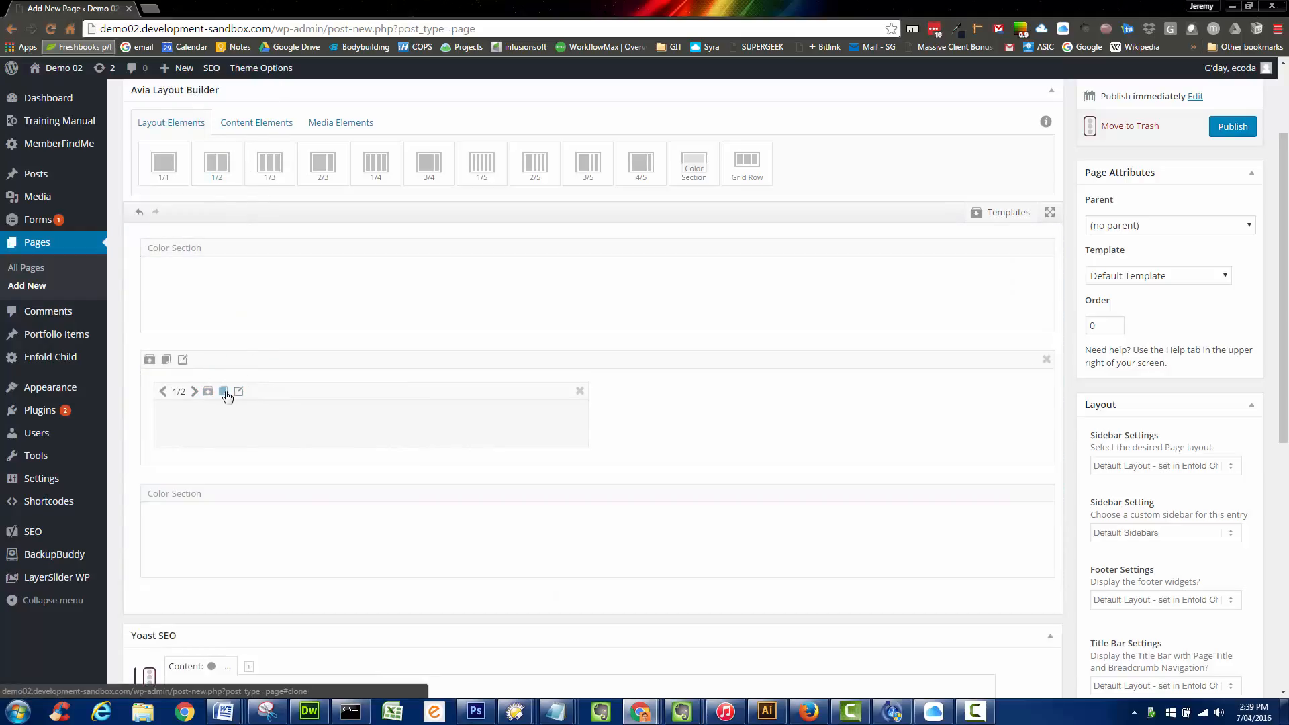
click(225, 392)
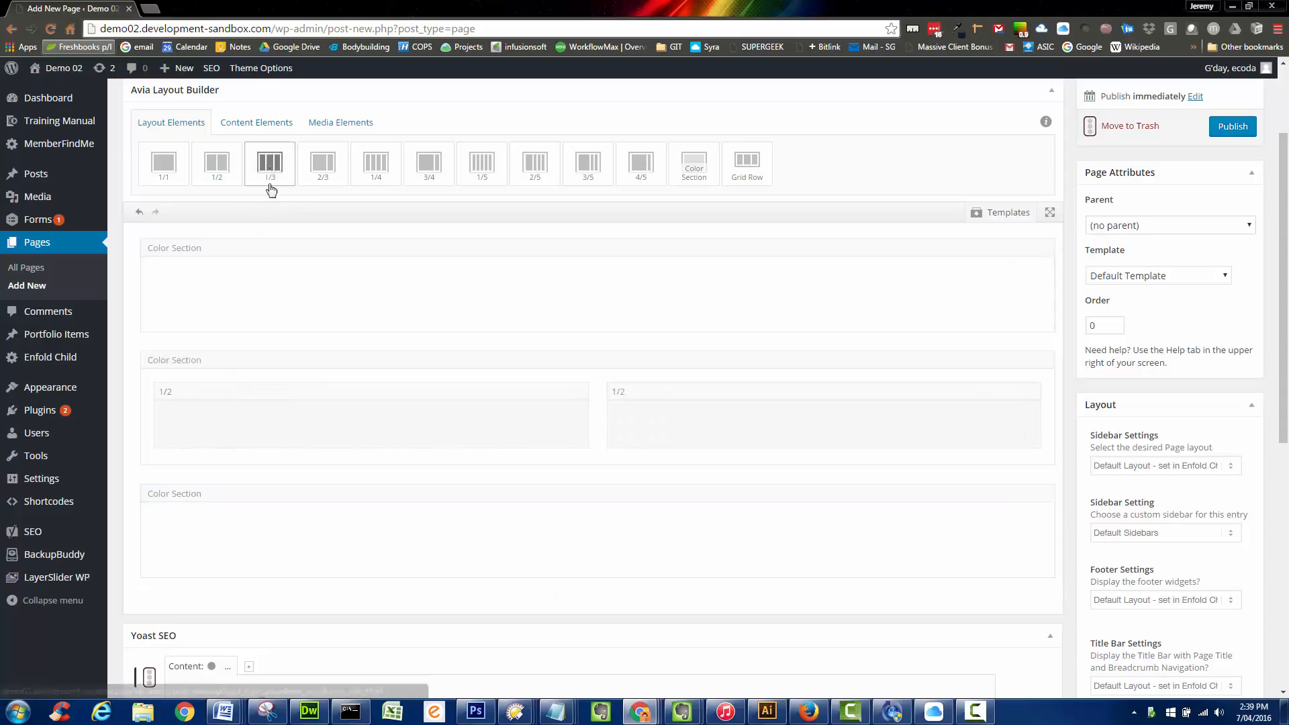
drag(270, 179, 230, 548)
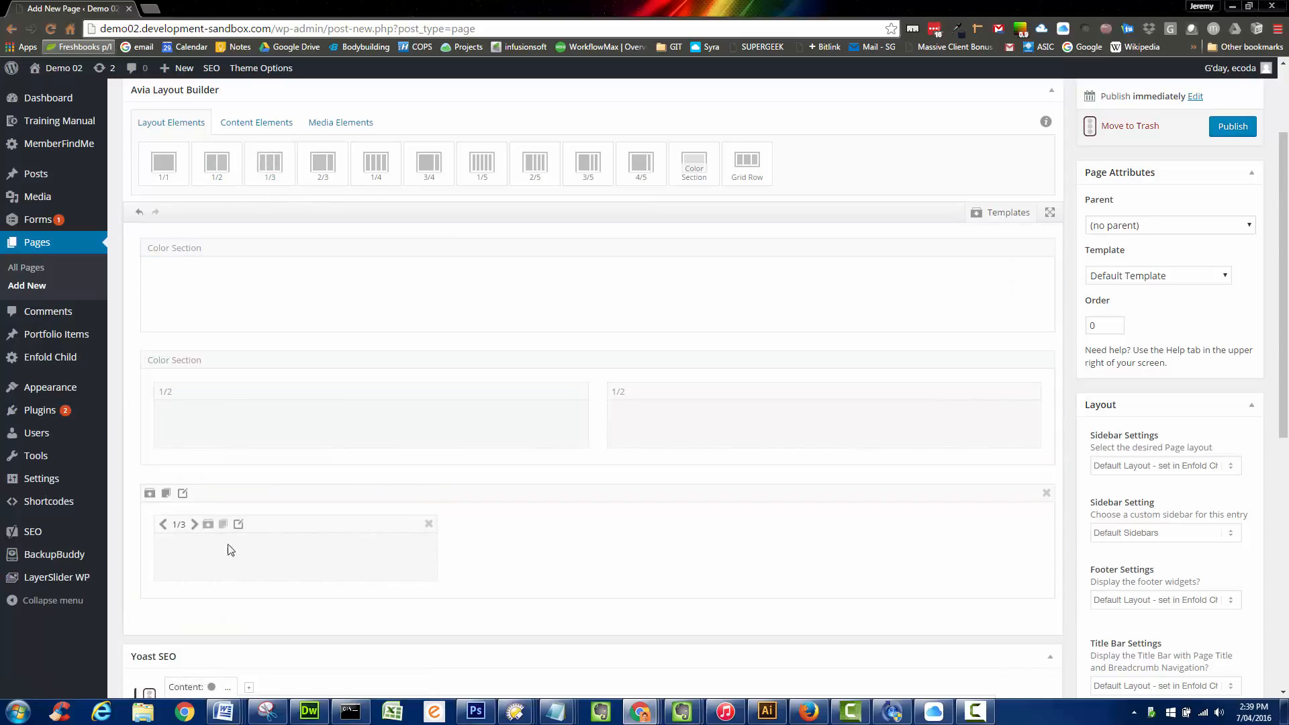
click(223, 524)
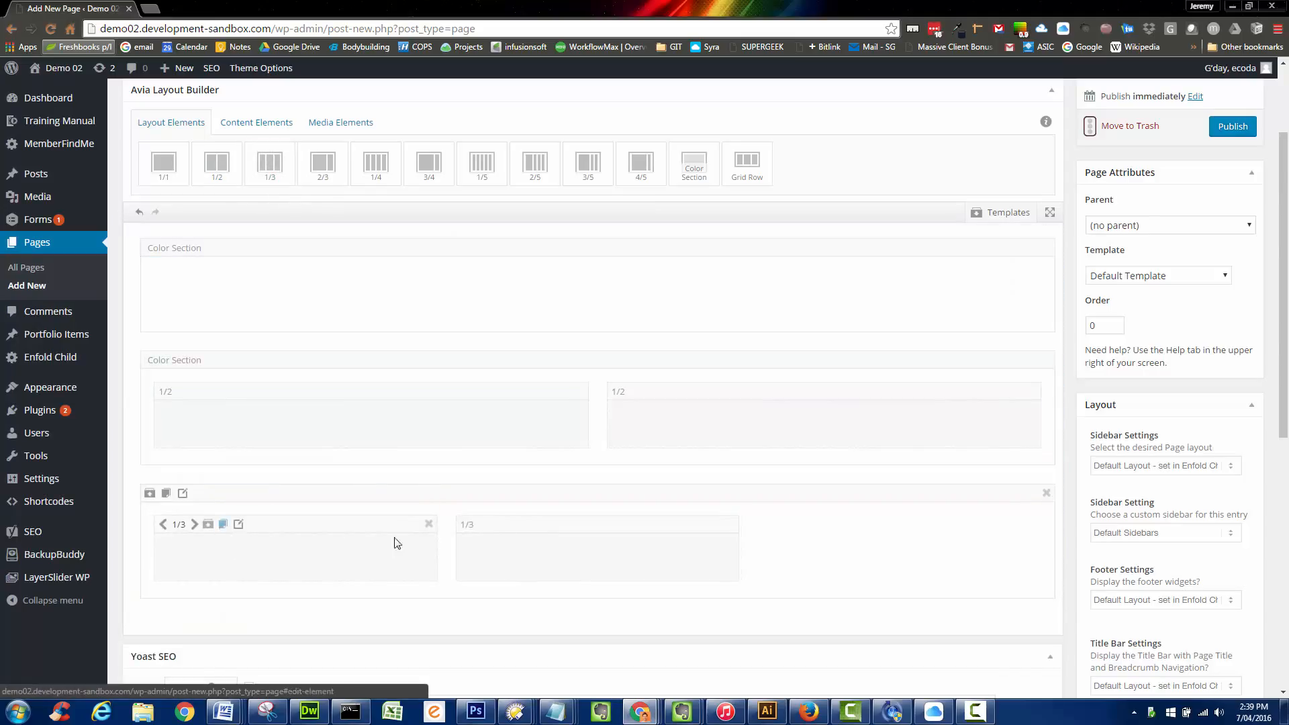
click(526, 524)
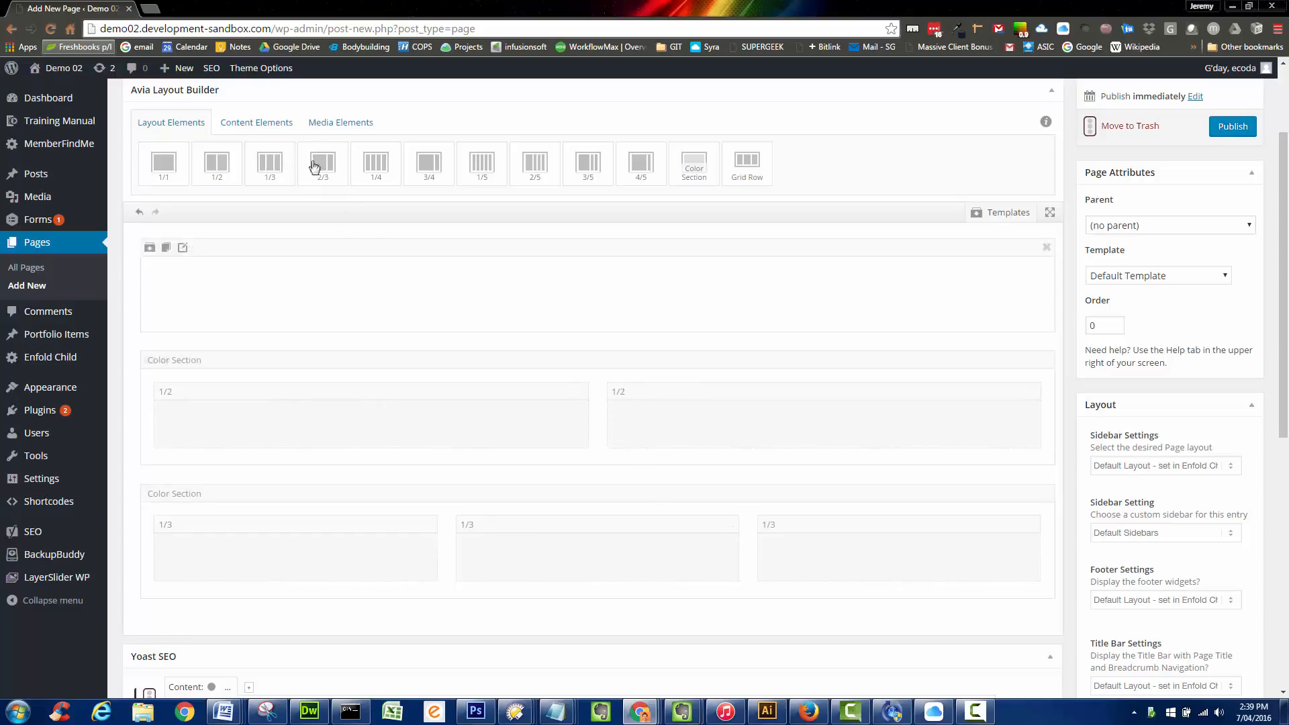
Step: Fill the second section with a Special Heading above a Text Block in its first half column and an Image in the other
click(274, 128)
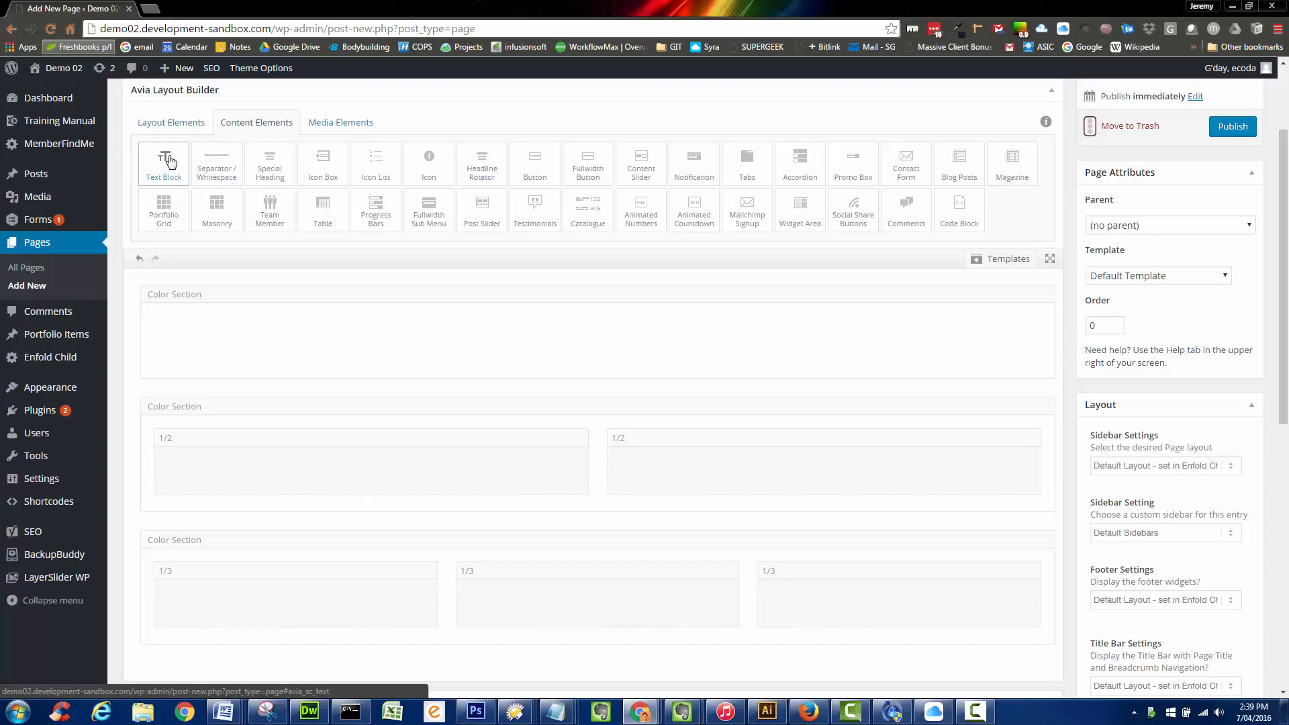
drag(165, 160, 288, 460)
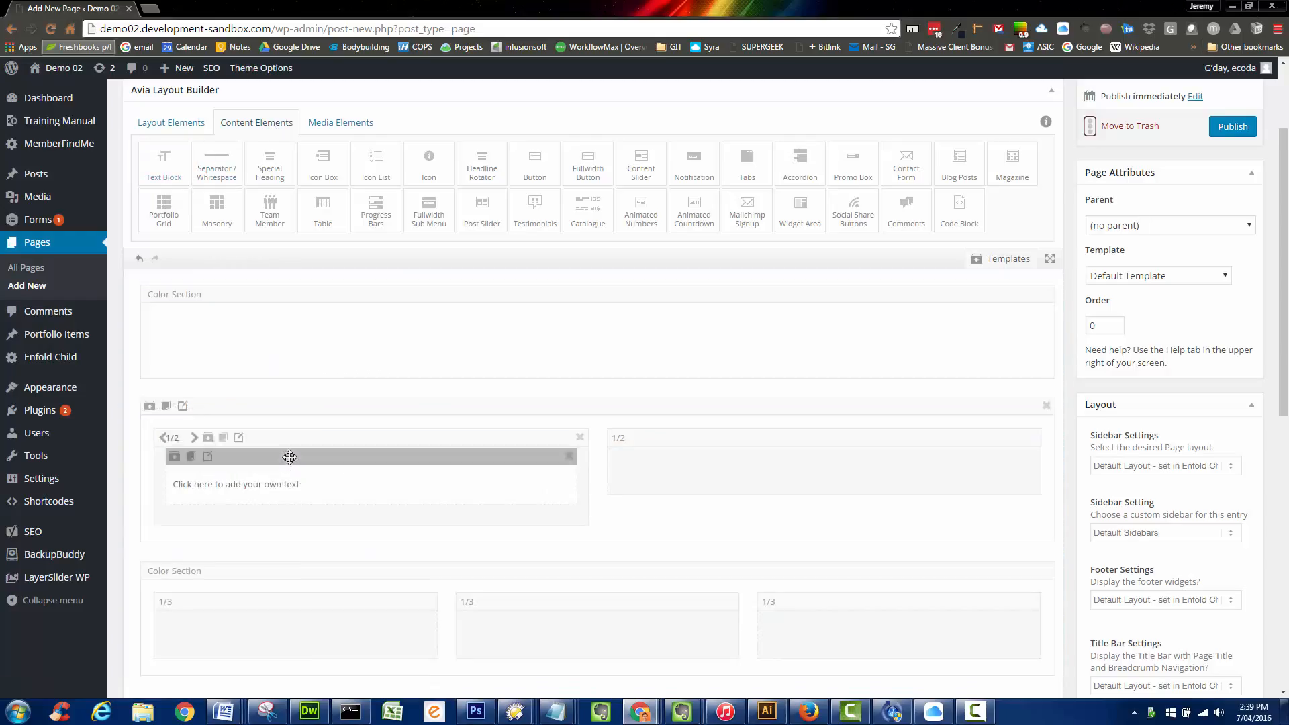
drag(270, 164, 246, 456)
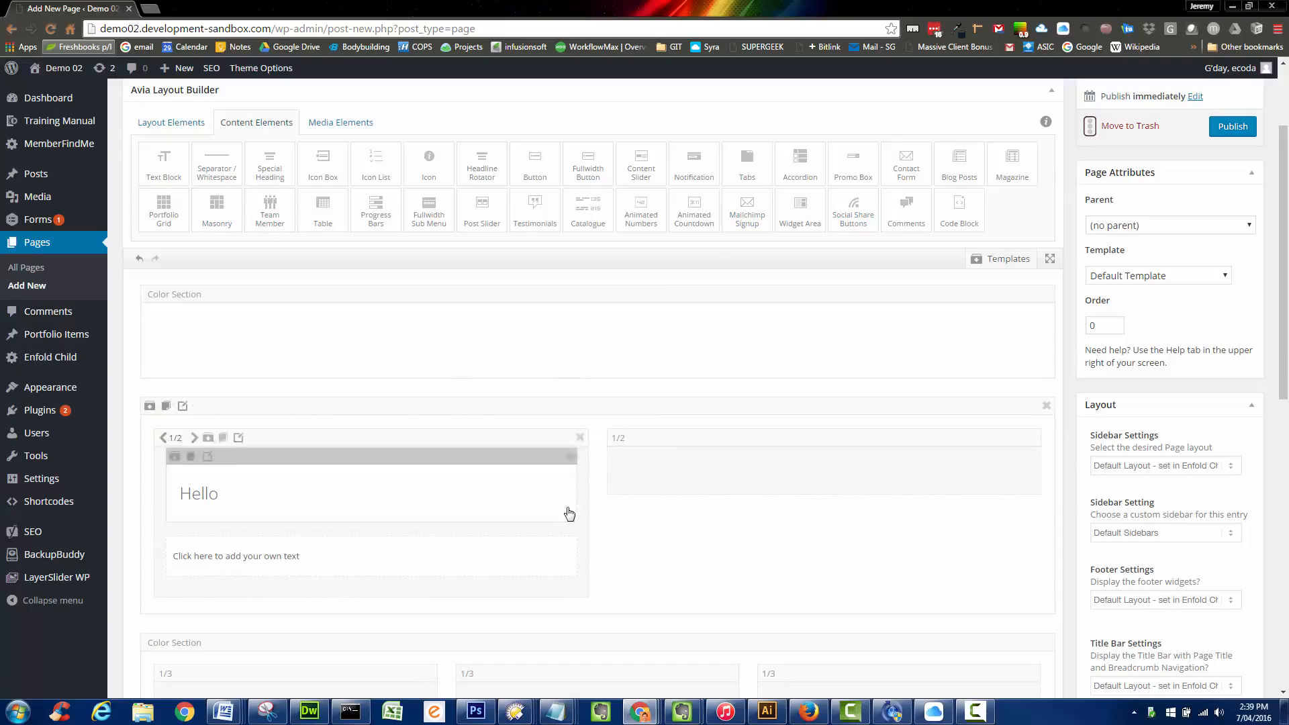
click(330, 121)
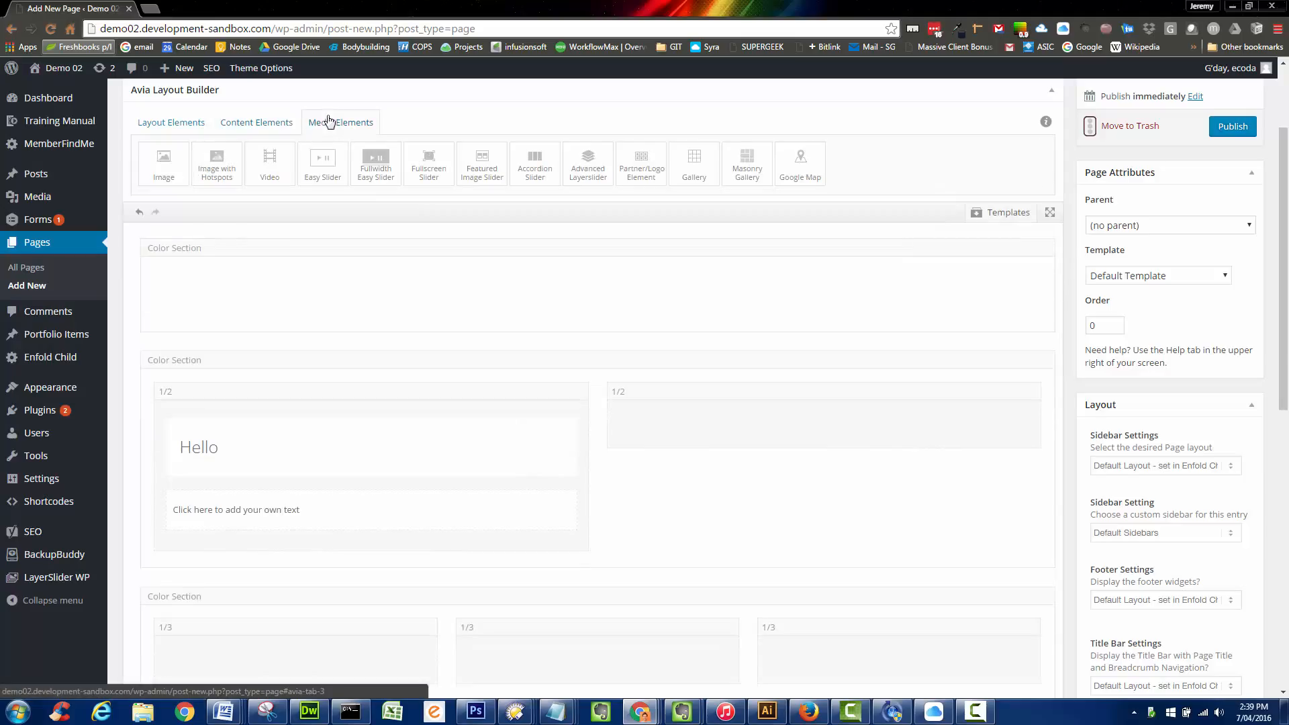
drag(163, 161, 658, 431)
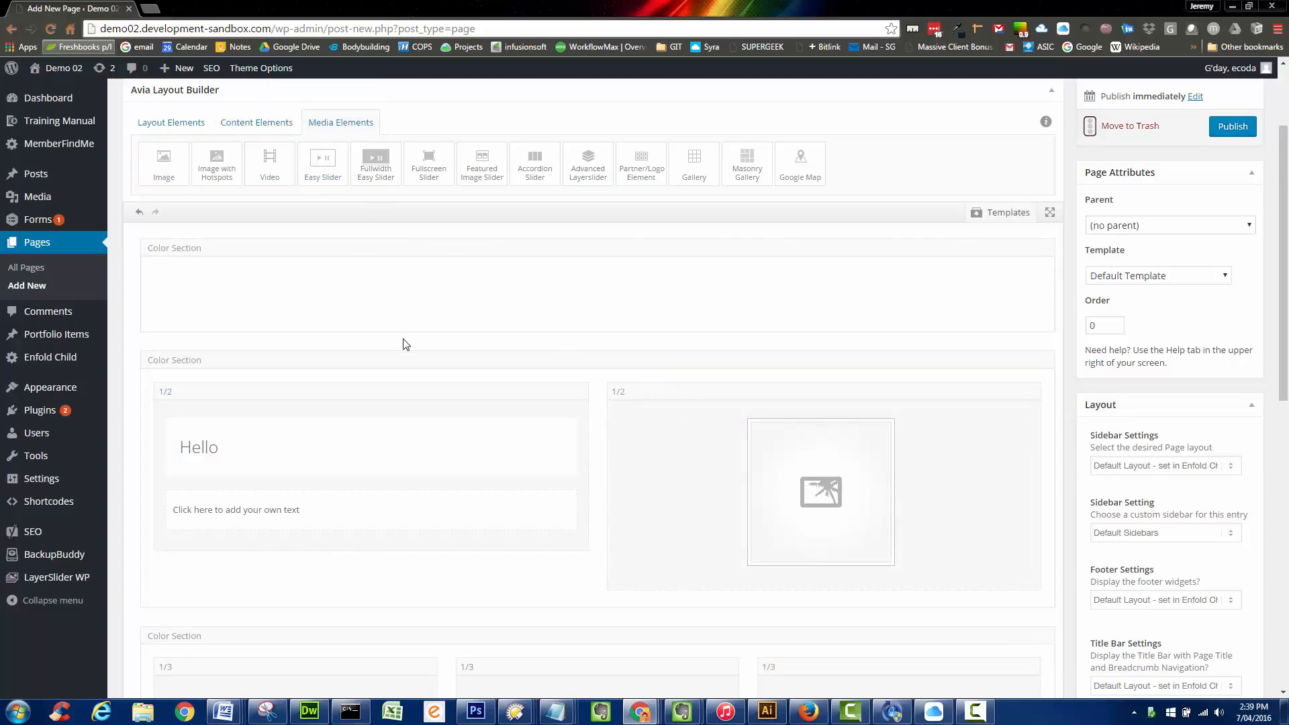
Step: Add an Icon Box to the first 1/3 column of the third color section
scroll(403, 340, down, 2)
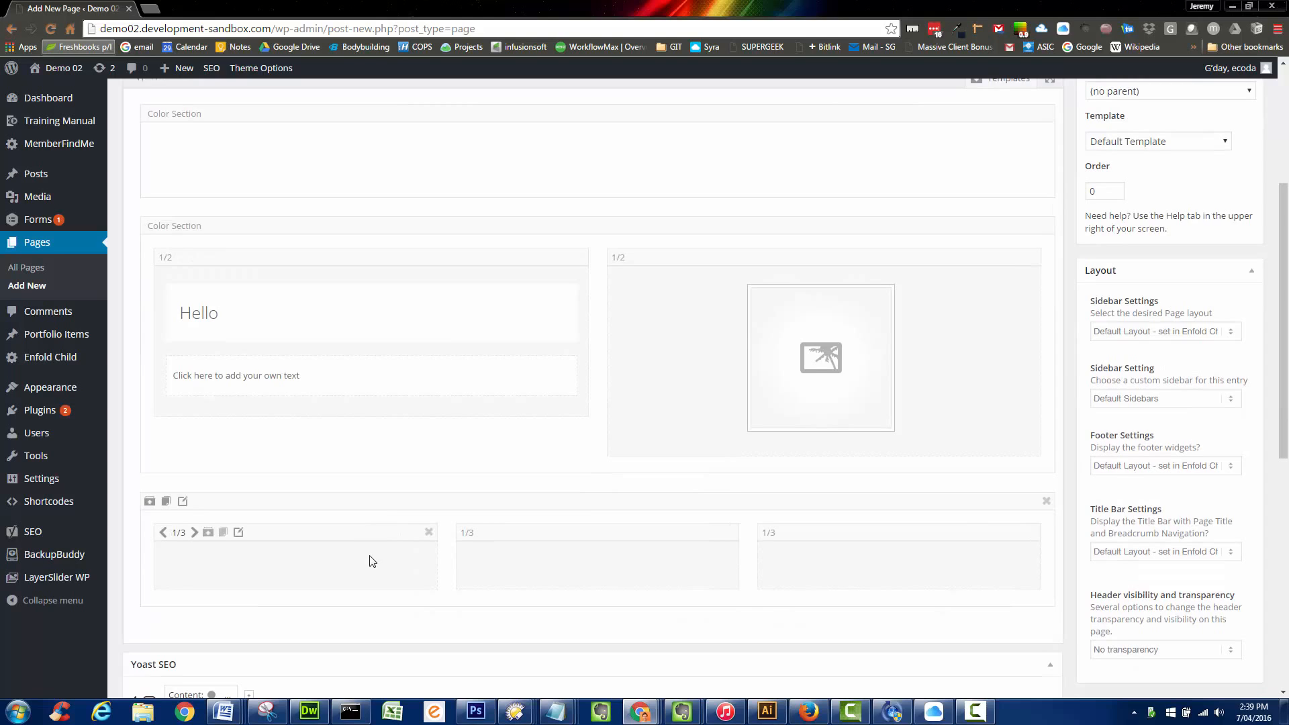
scroll(373, 561, up, 5)
click(268, 257)
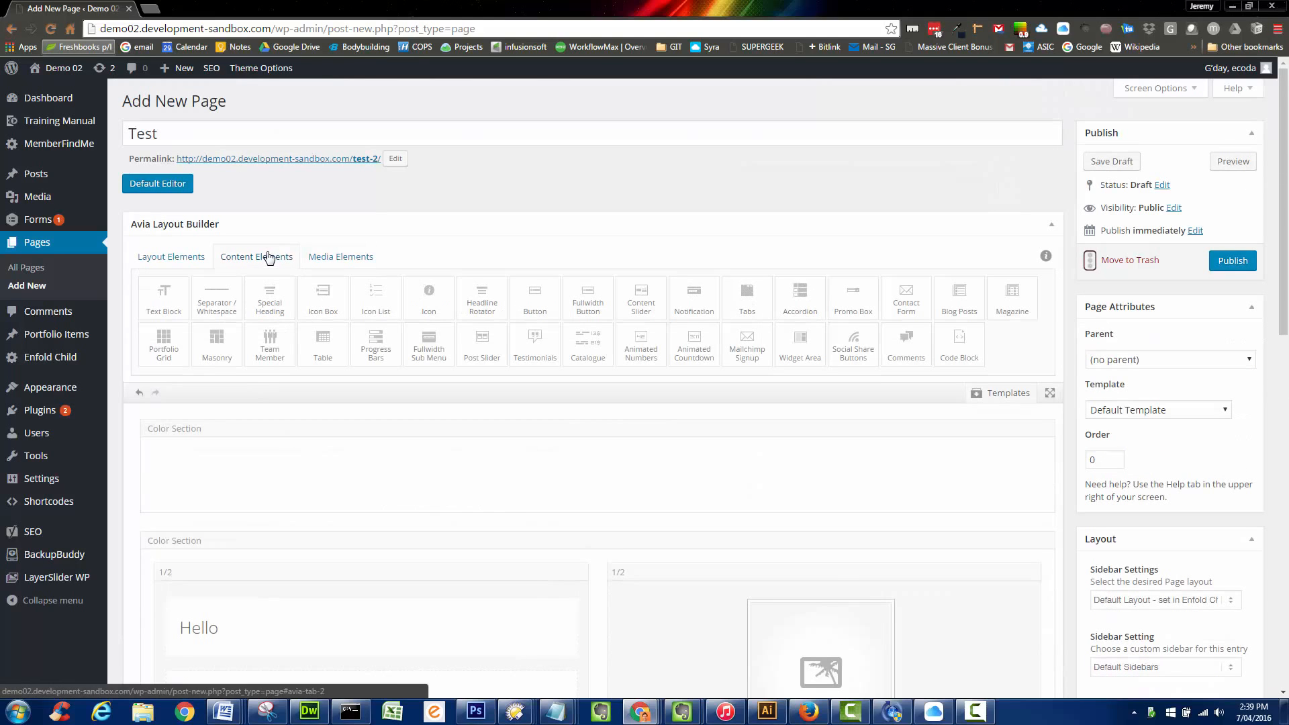
drag(311, 280, 300, 622)
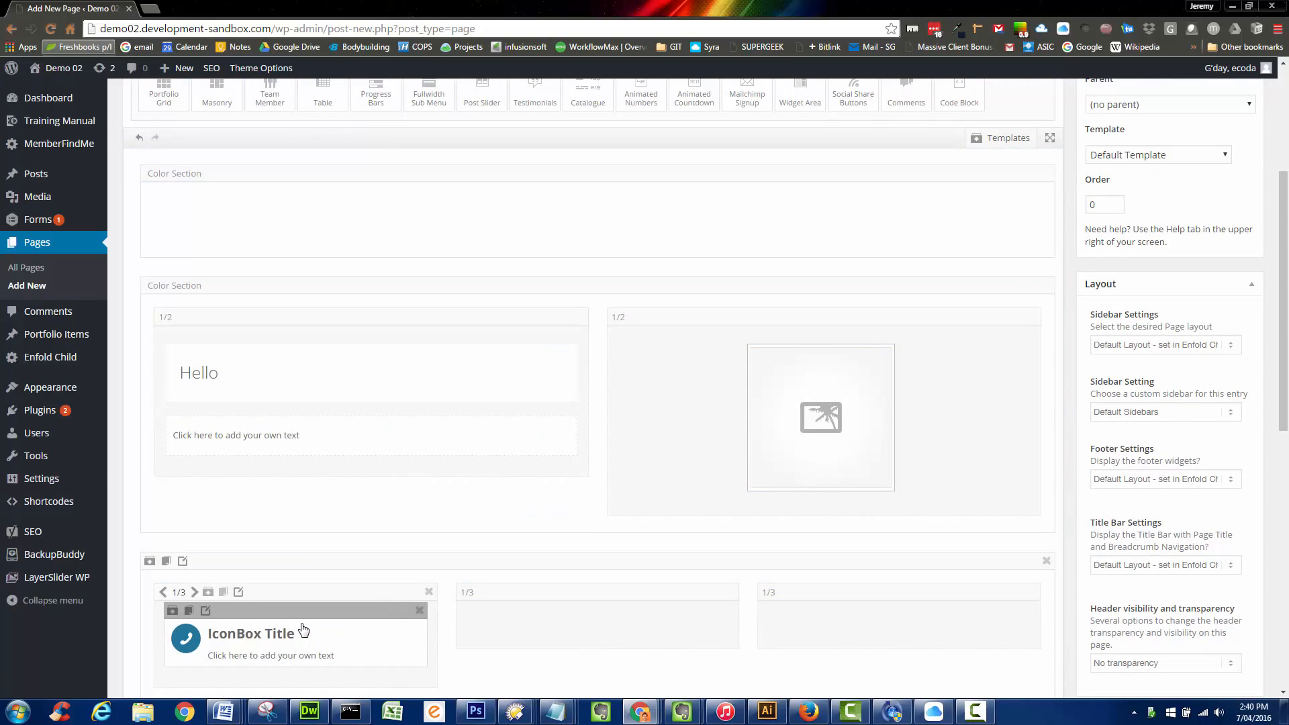
scroll(304, 629, down, 2)
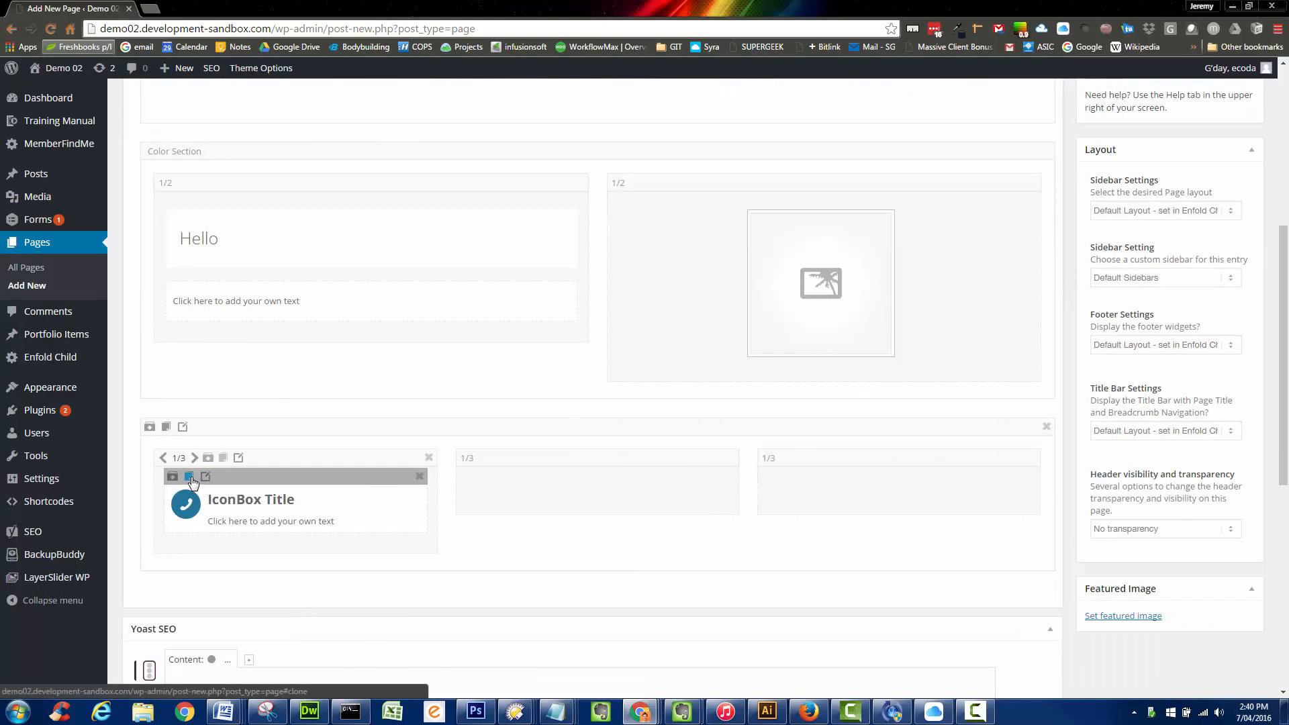
Step: Try cloning the icon box twice inside the first 1/3 column and remove both copies
click(189, 477)
click(190, 477)
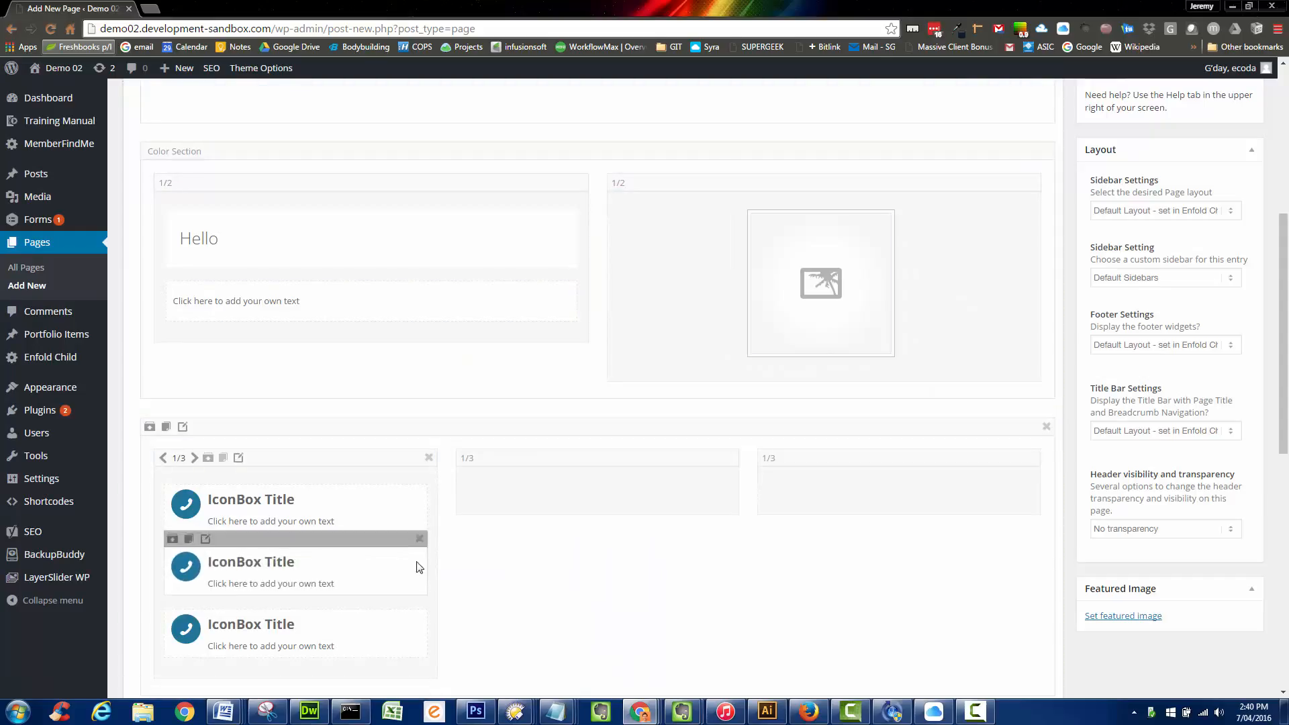
click(419, 541)
click(420, 541)
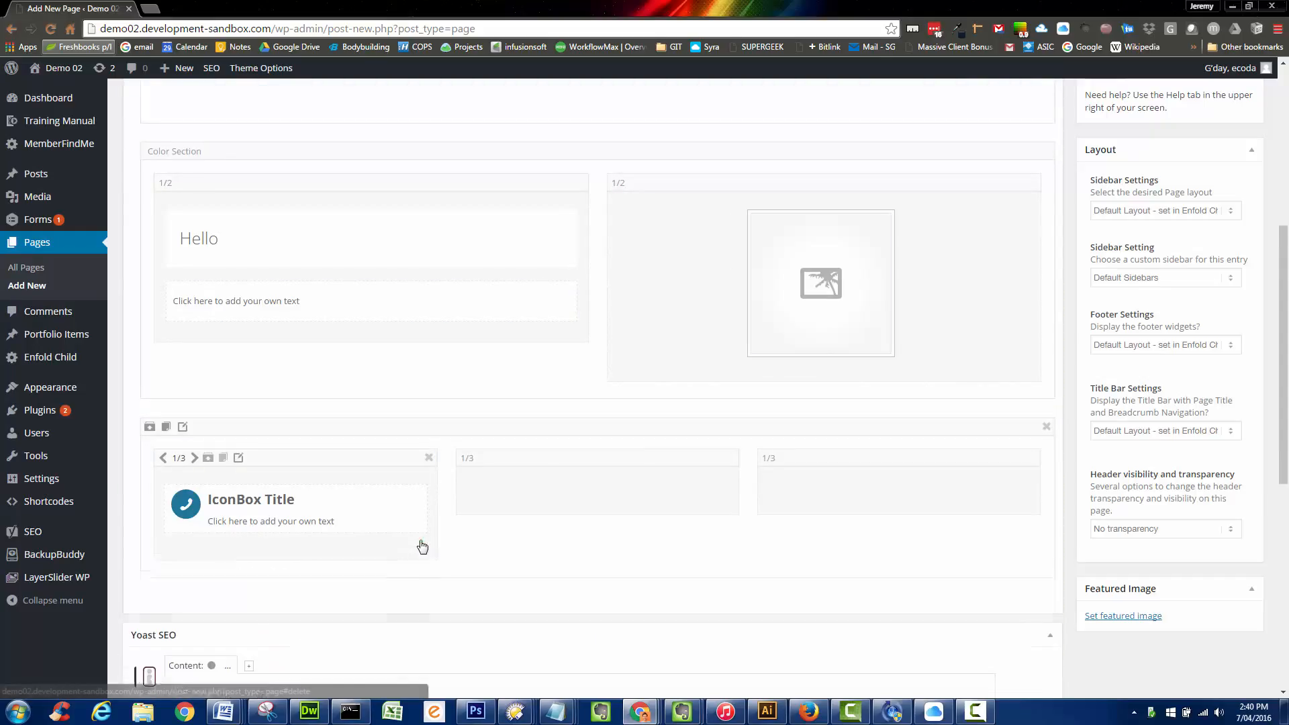
Step: Delete the two empty 1/3 columns beside the icon box column
click(730, 459)
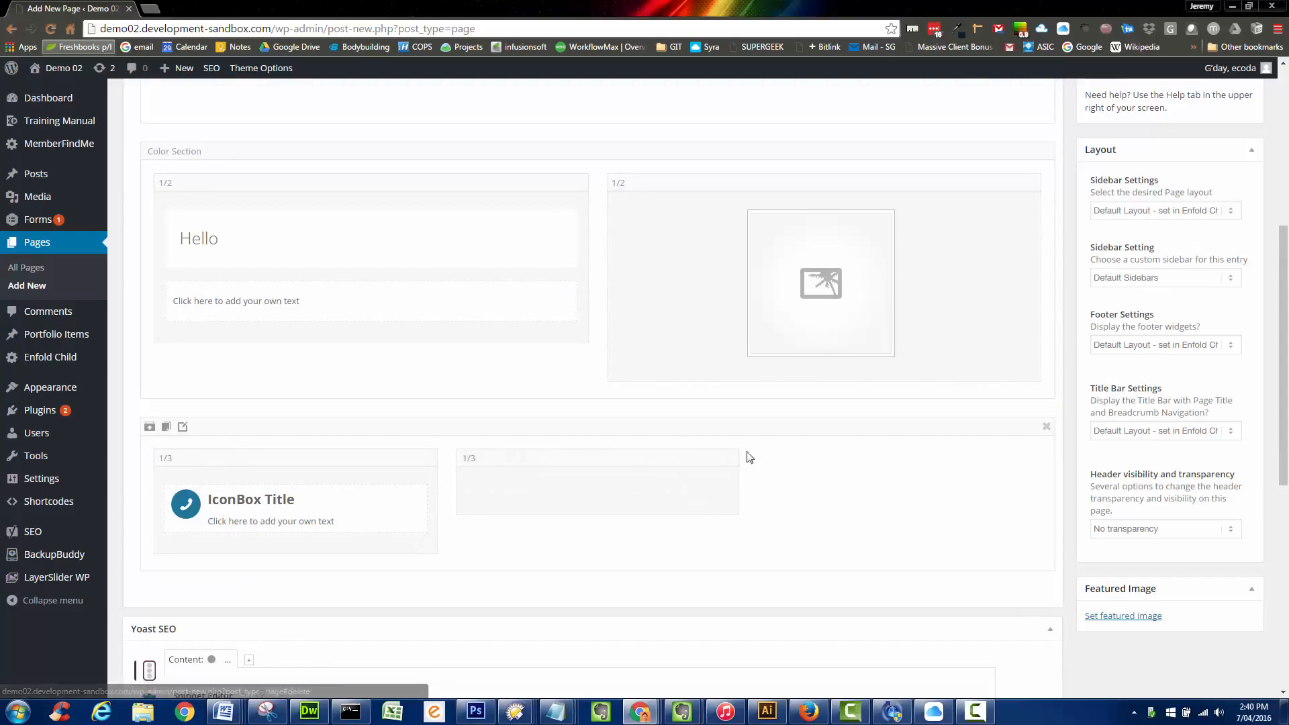
click(731, 460)
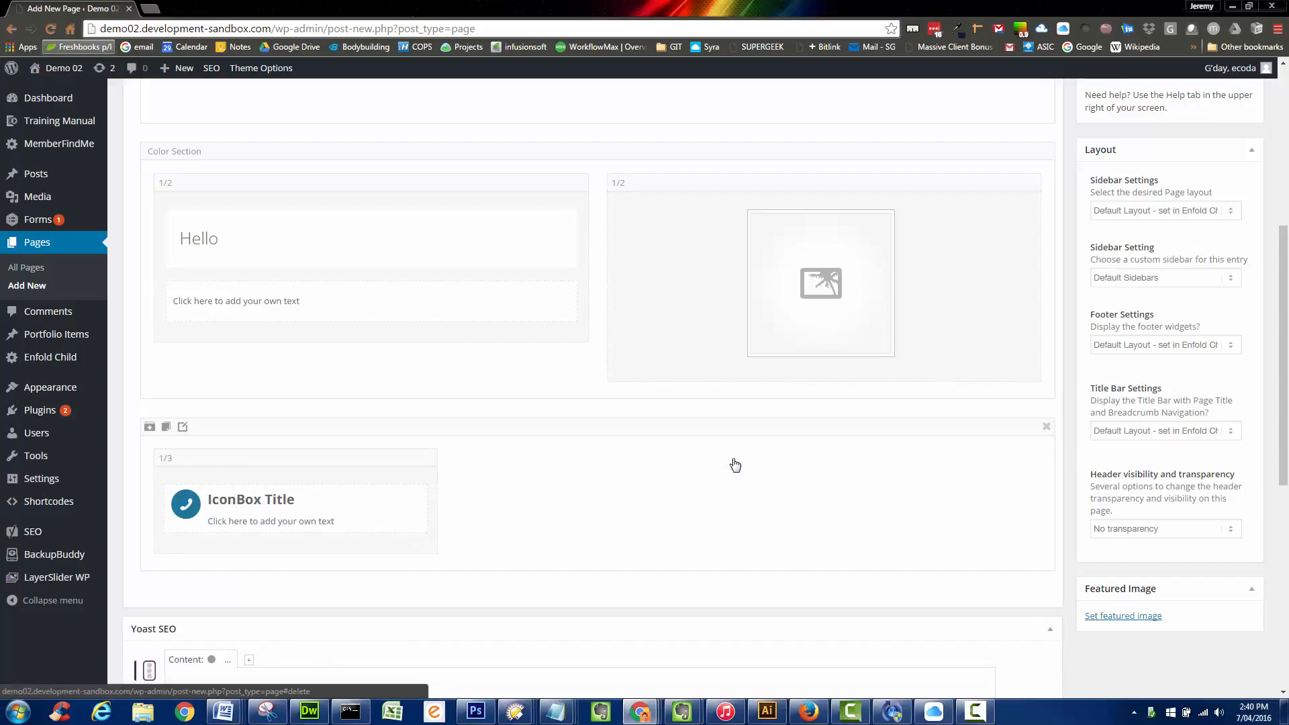
Step: Give the icon box the warning triangle icon and the styling "Display a large icon above the title"
click(340, 510)
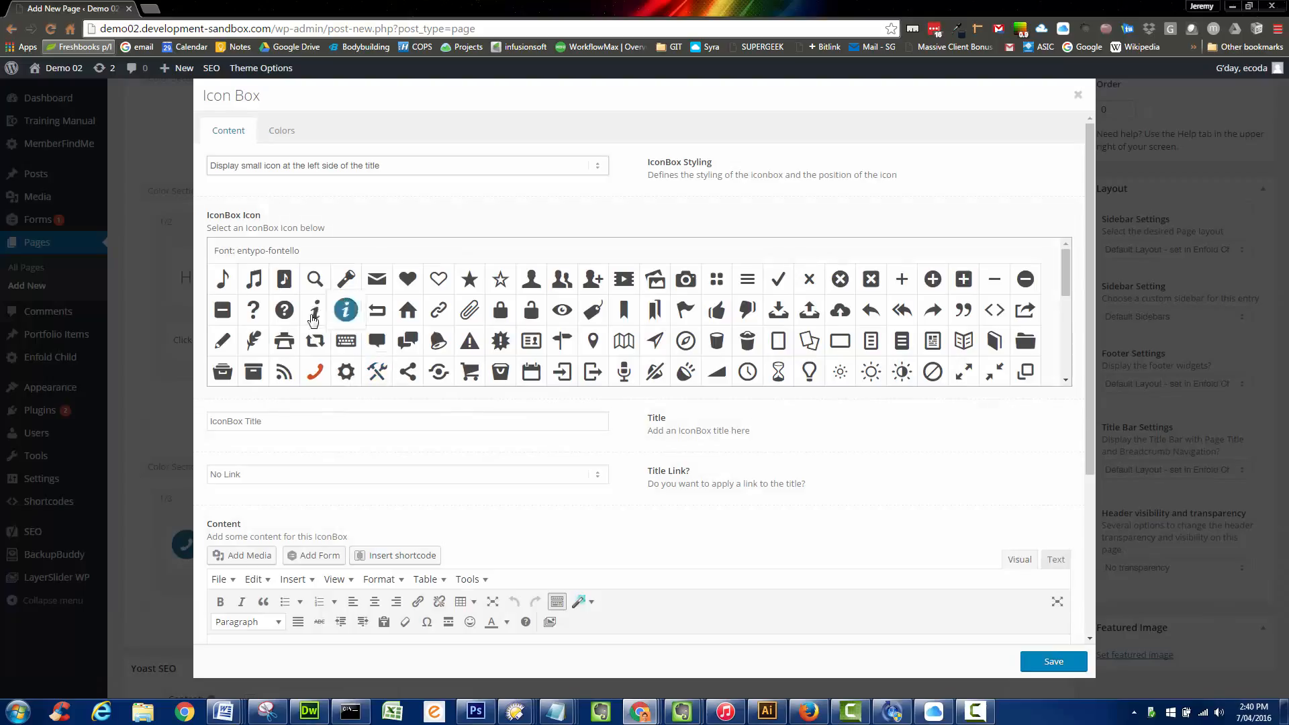
click(466, 344)
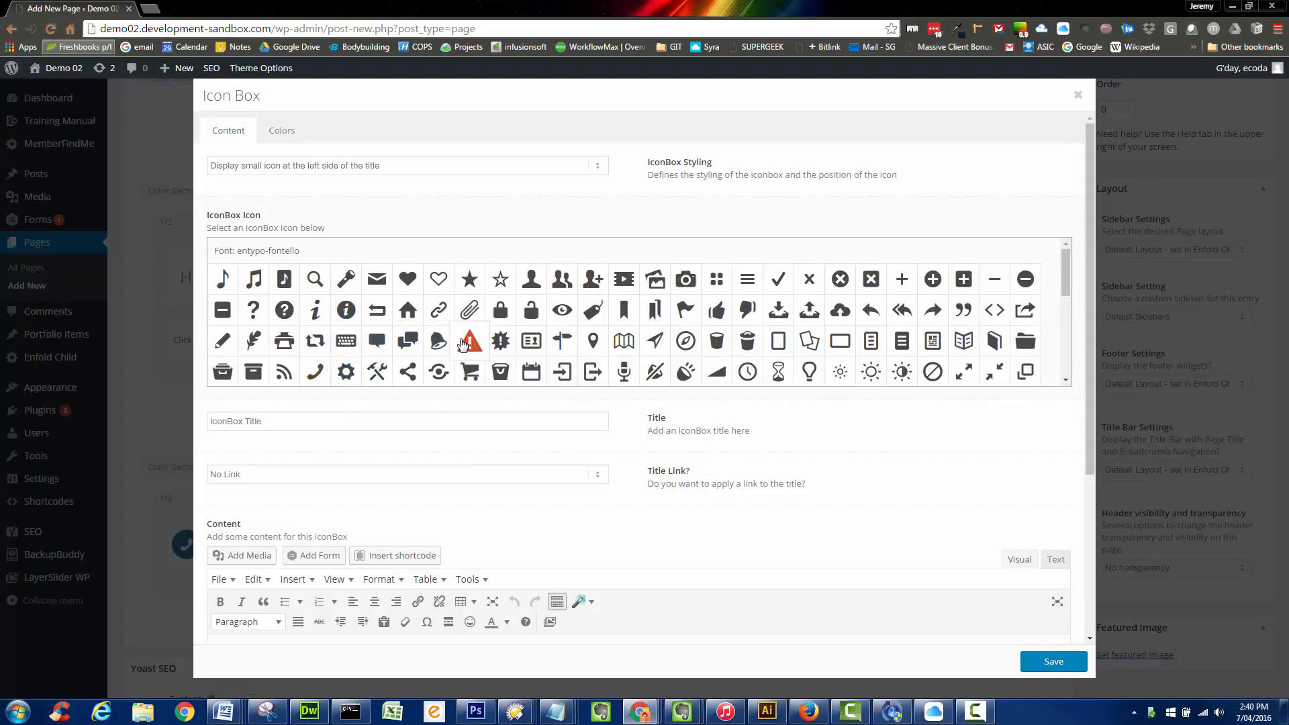
click(457, 166)
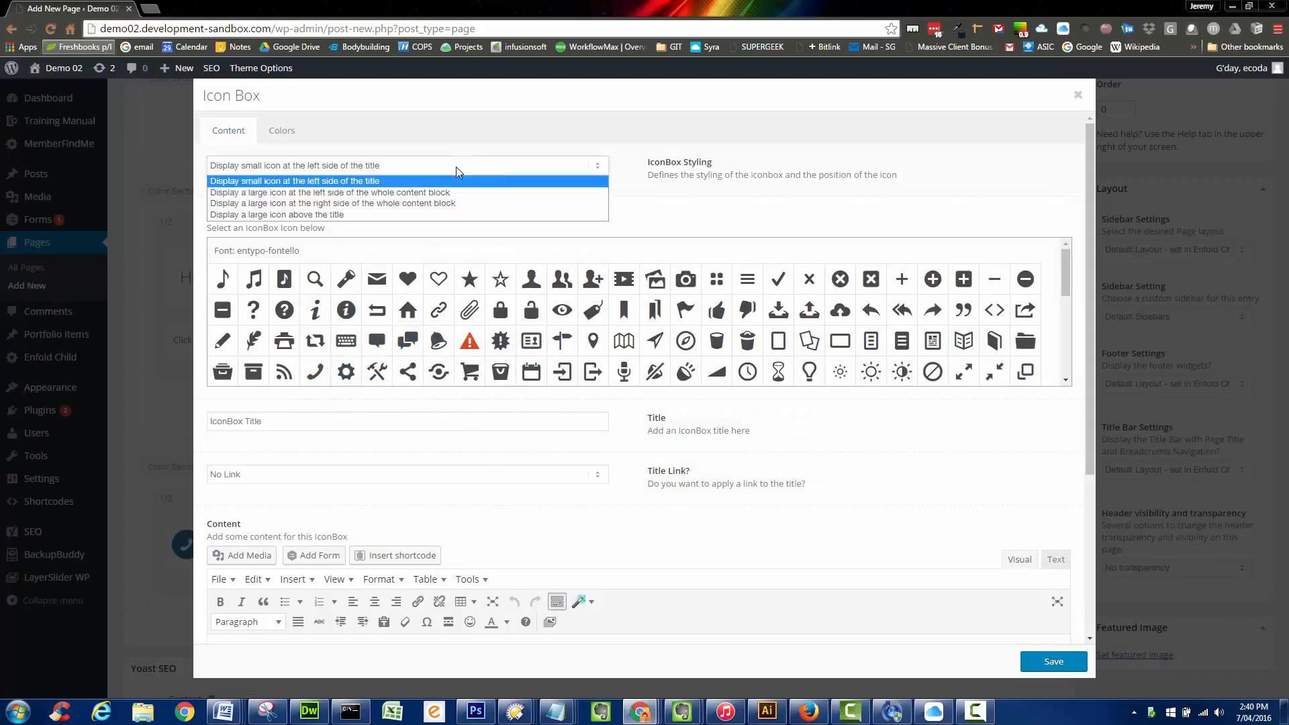
click(327, 214)
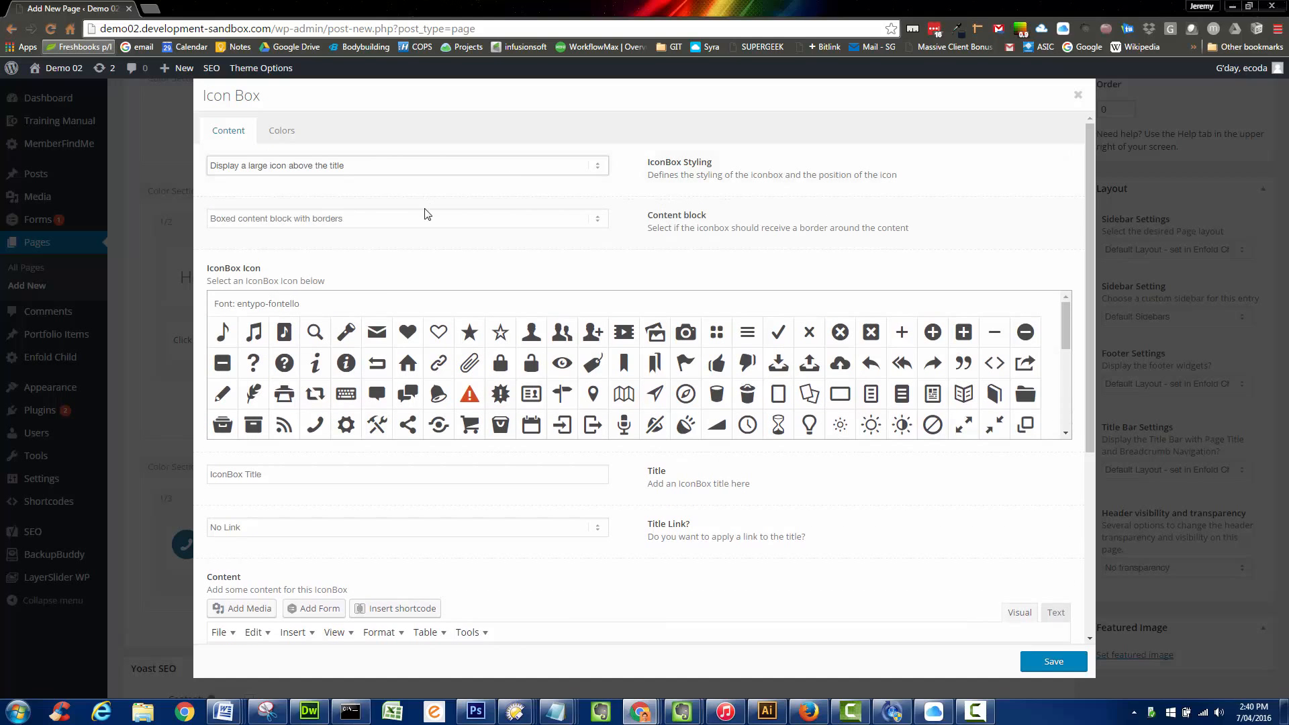
scroll(565, 298, down, 5)
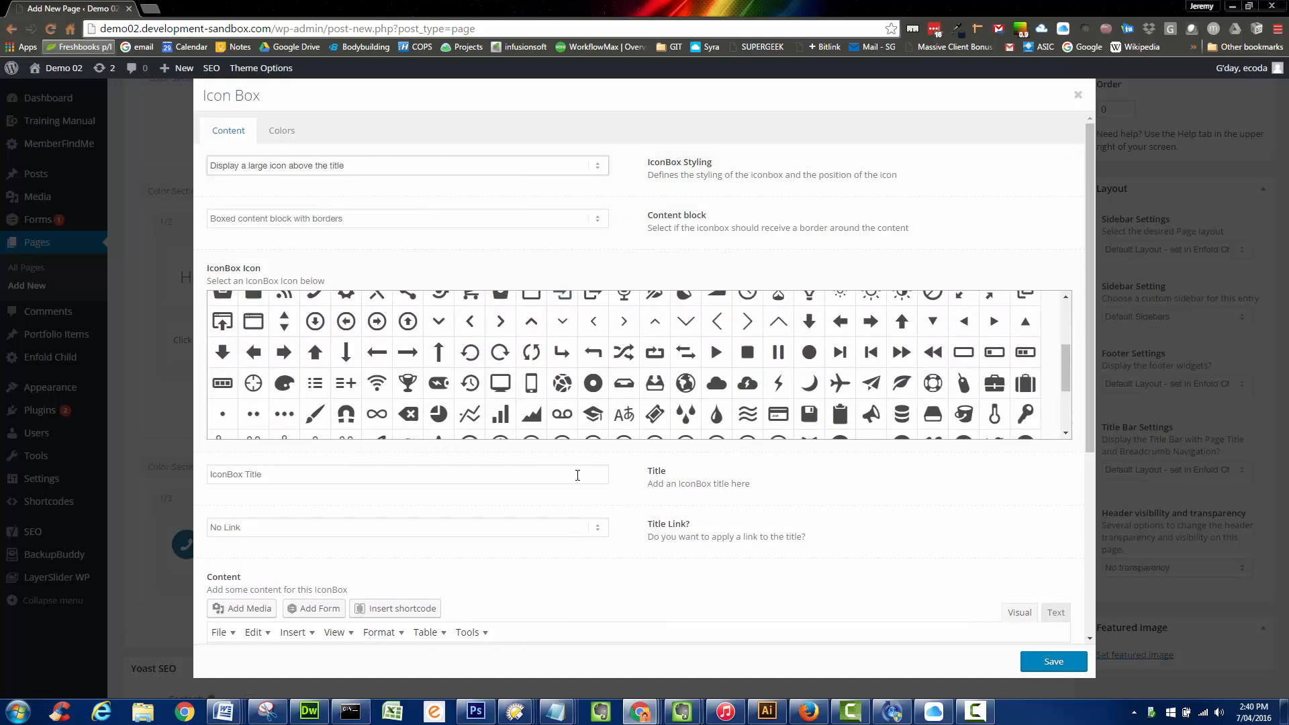
Step: Switch to the Lorem Ipsum file in Notepad, copy its opening sentences through "est ut dignissim.", and close the file
scroll(578, 547, down, 2)
scroll(581, 547, down, 2)
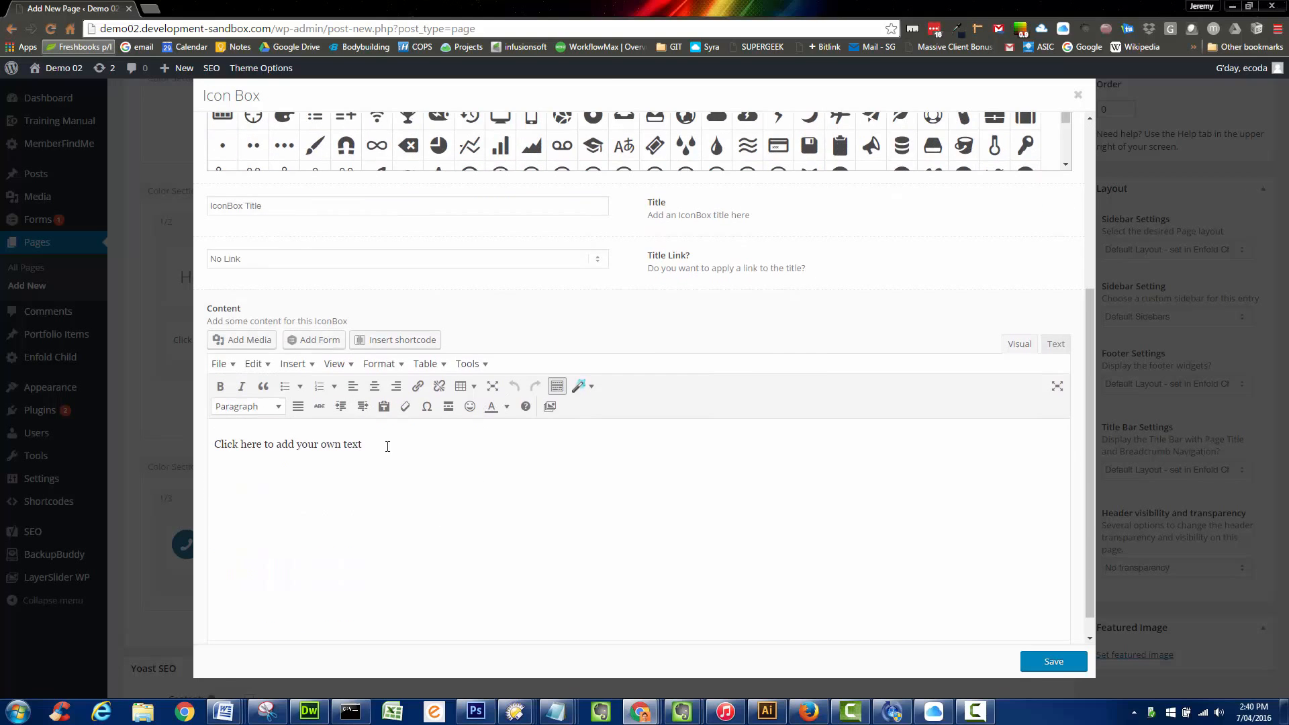
drag(363, 444, 214, 444)
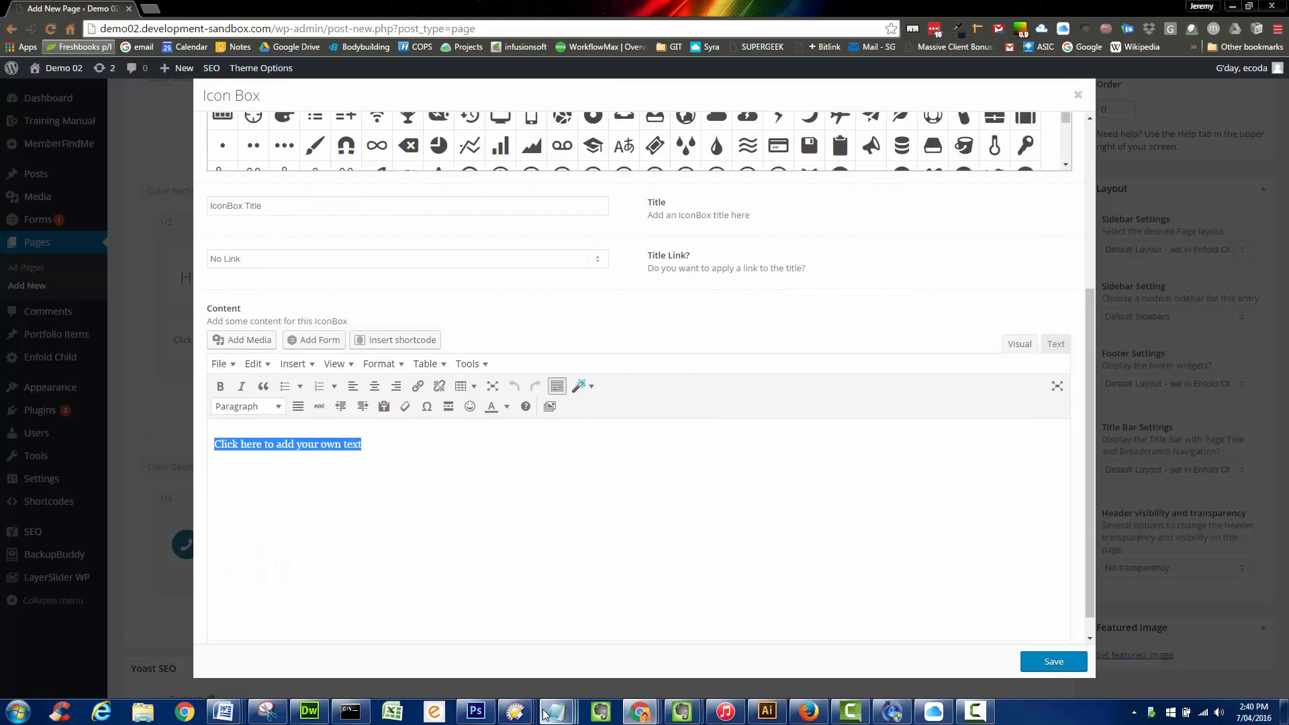
mouse_move(556, 711)
click(485, 632)
click(483, 146)
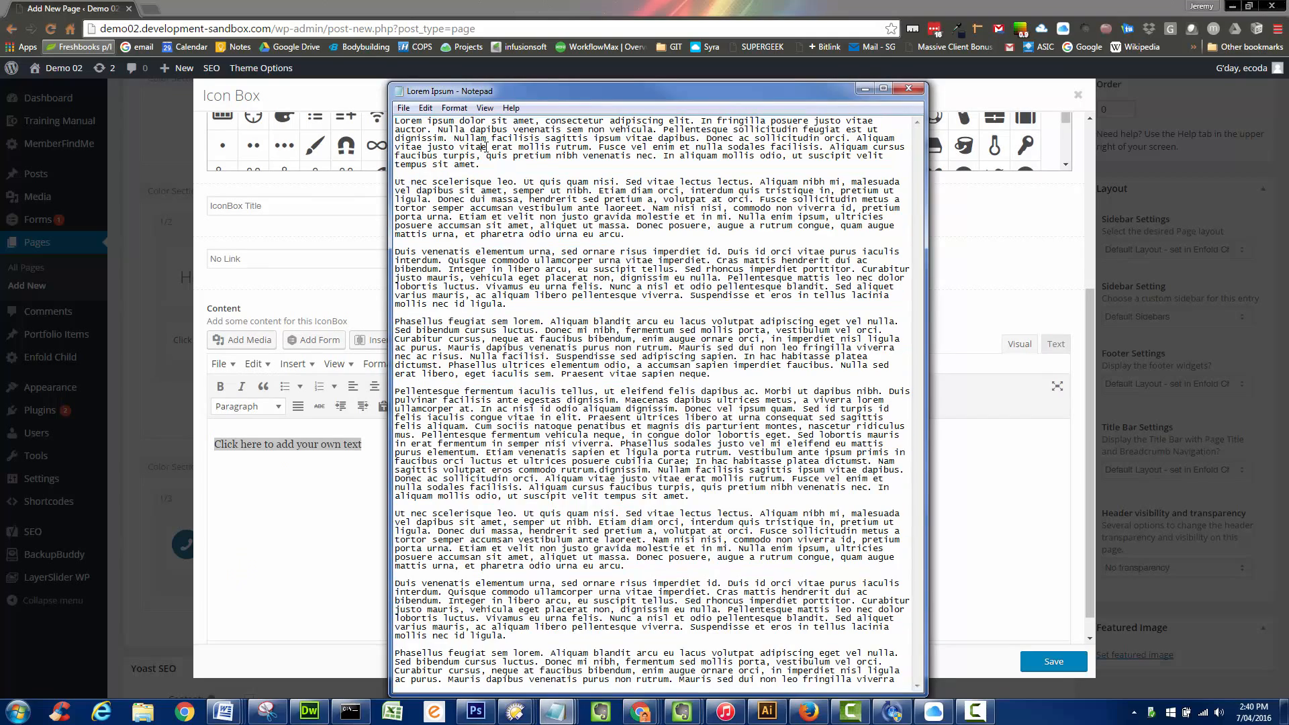
drag(452, 140, 380, 113)
key(ctrl+c)
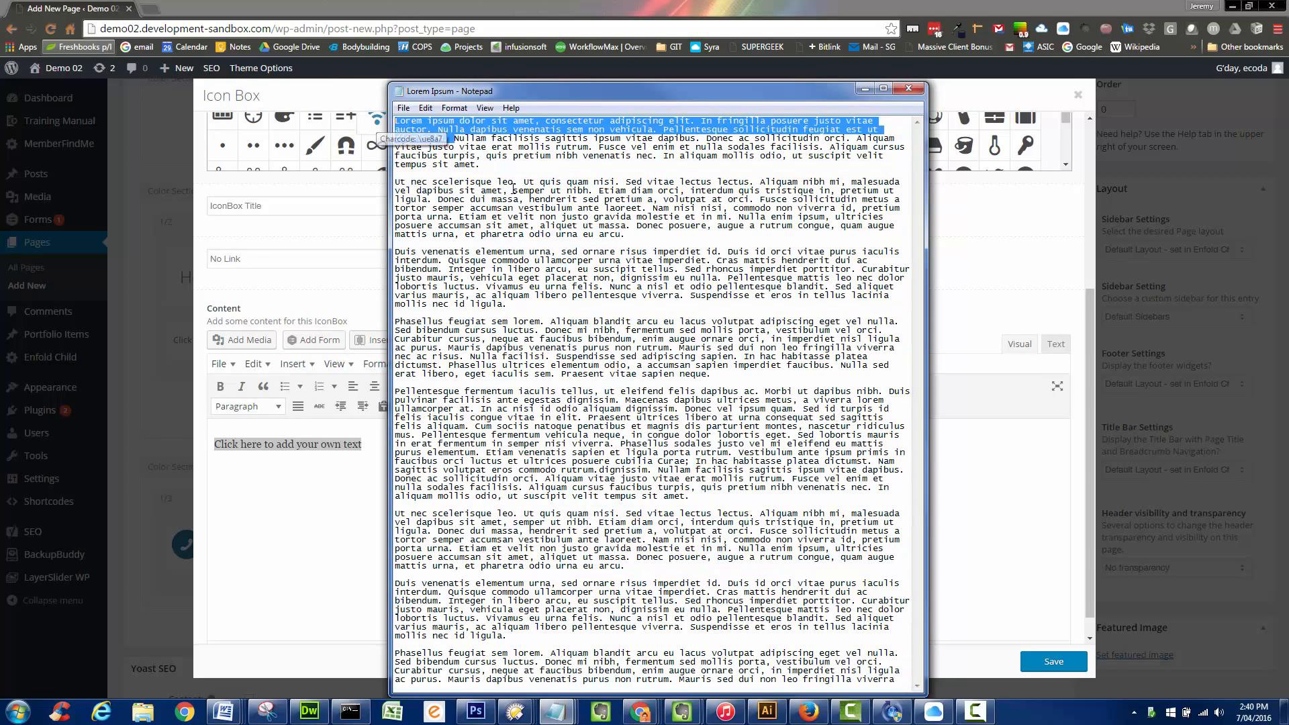
click(909, 88)
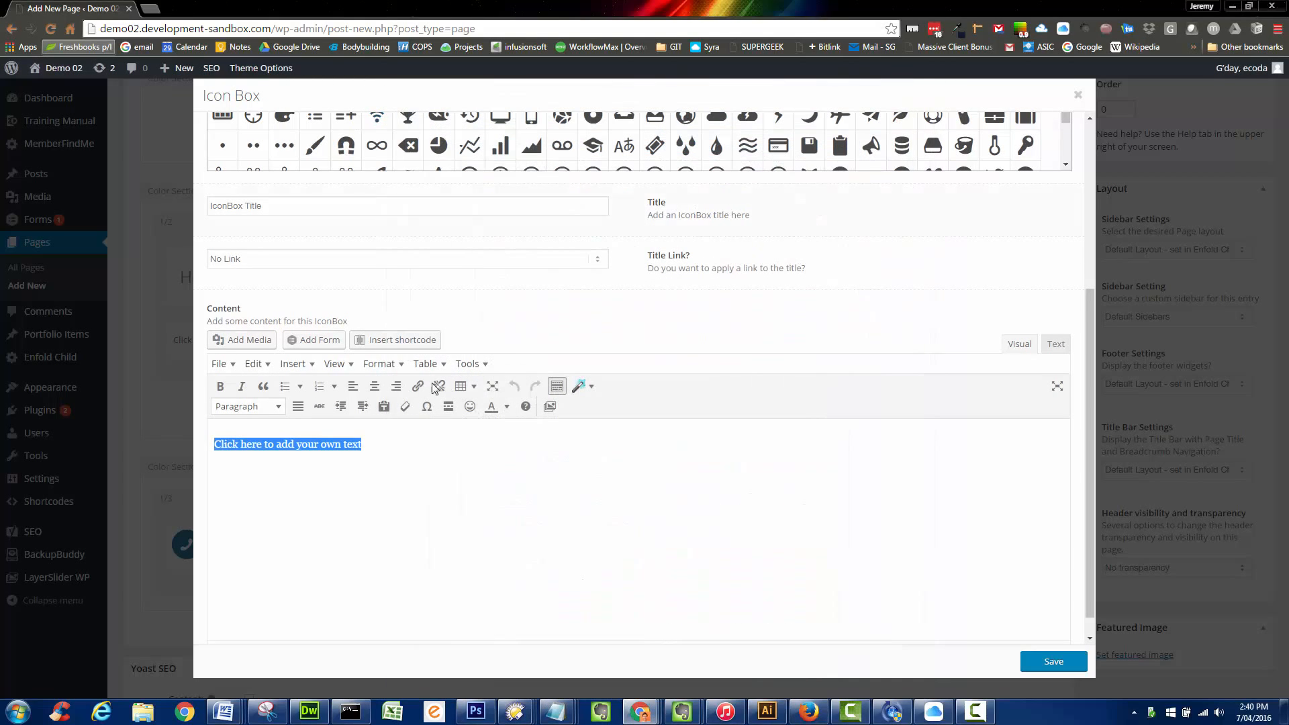
Step: Replace the icon box's placeholder content with the copied Lorem ipsum text and save the icon box
click(367, 446)
drag(366, 447, 226, 447)
key(ctrl+v)
click(1052, 663)
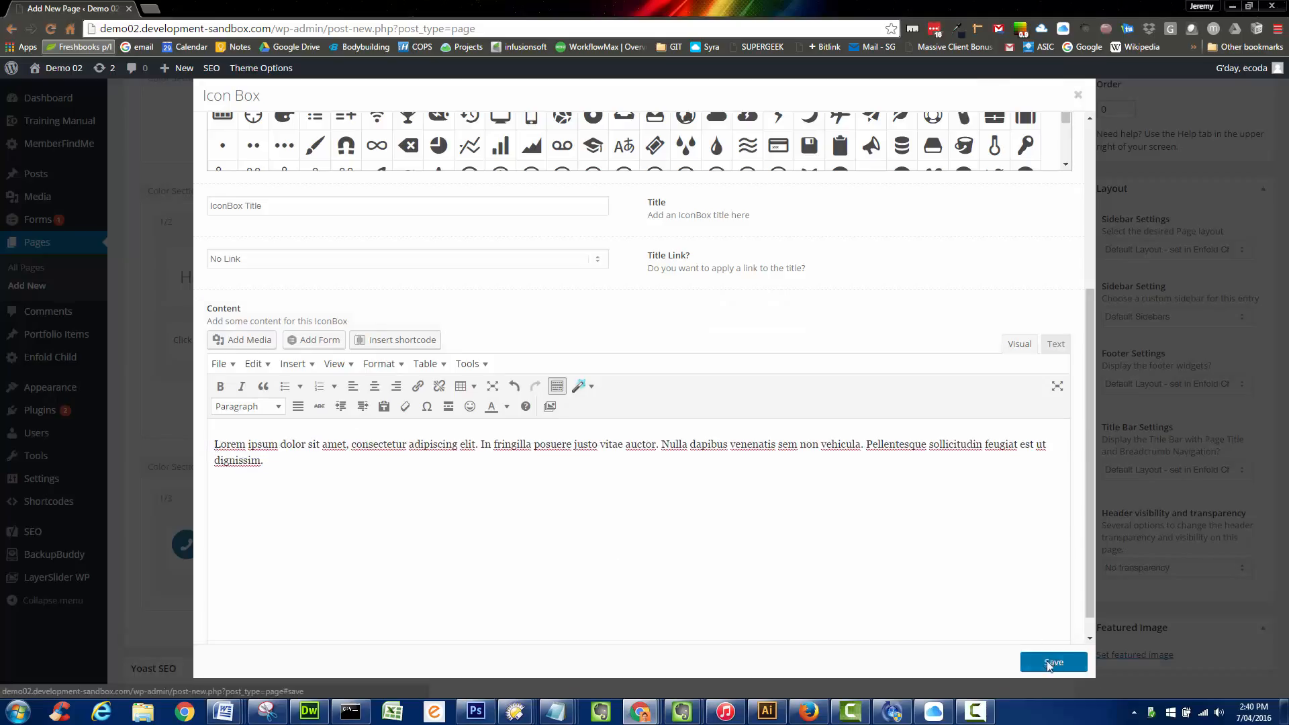
Step: Duplicate the 1/3 column with the icon box twice to fill the row with three columns
scroll(403, 531, down, 1)
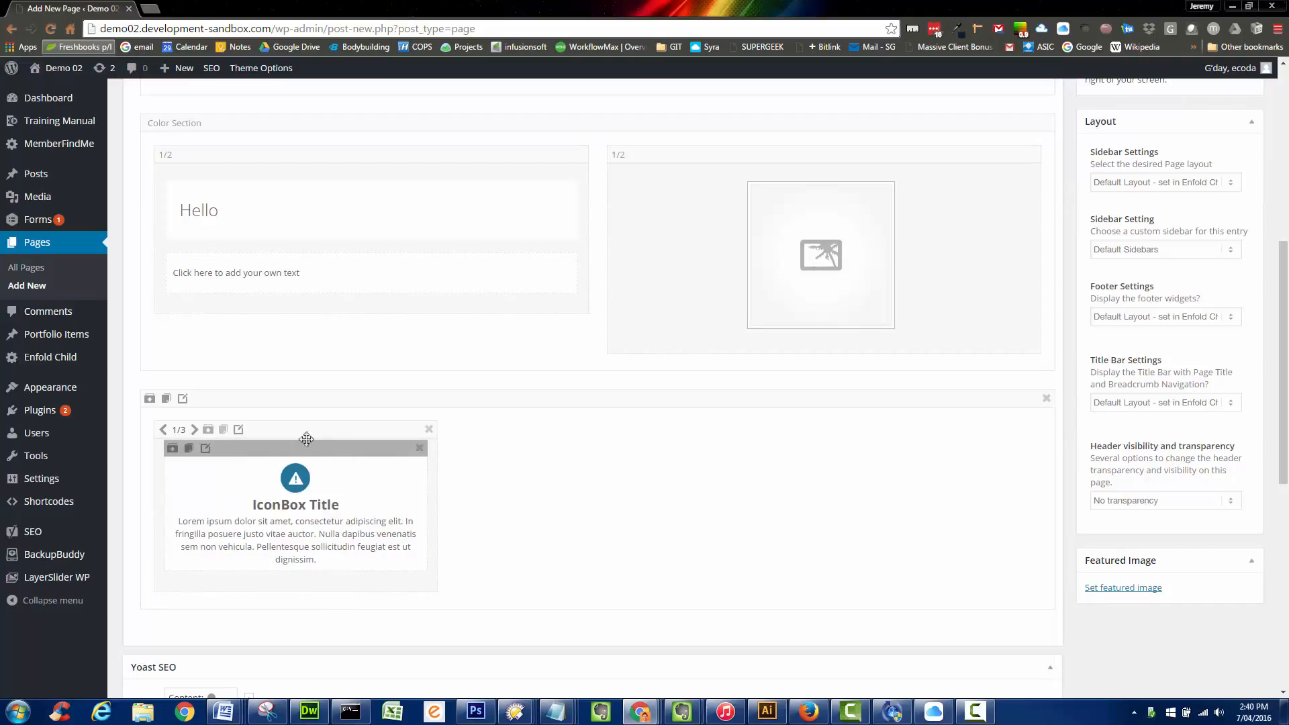
click(224, 431)
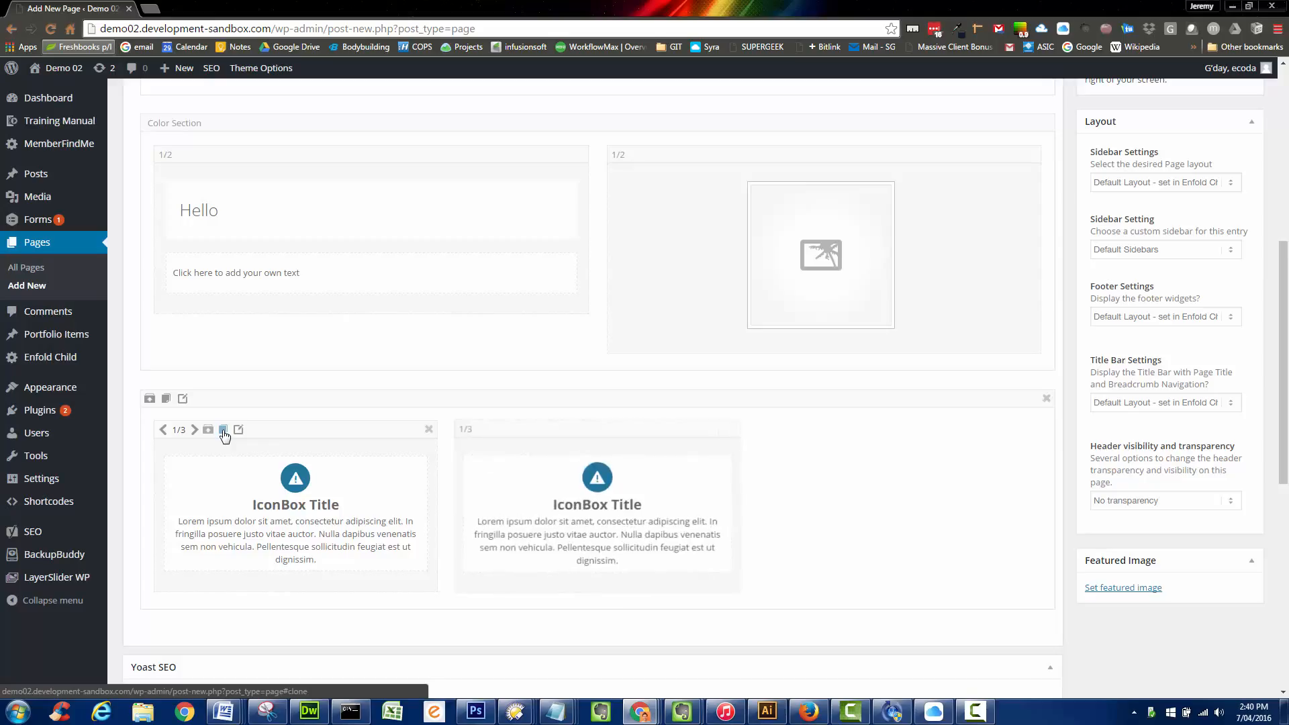
click(224, 431)
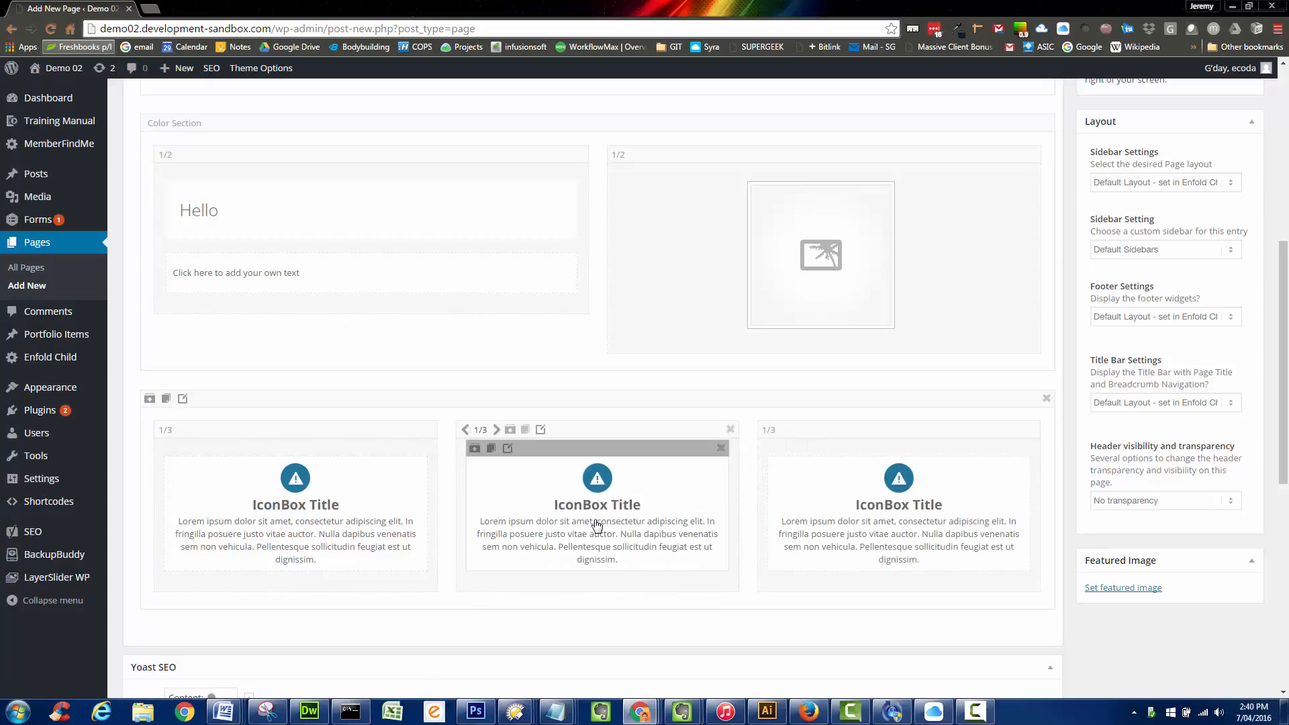
Step: Give the middle icon box the open padlock icon and the title "Title Change", and save it
click(531, 522)
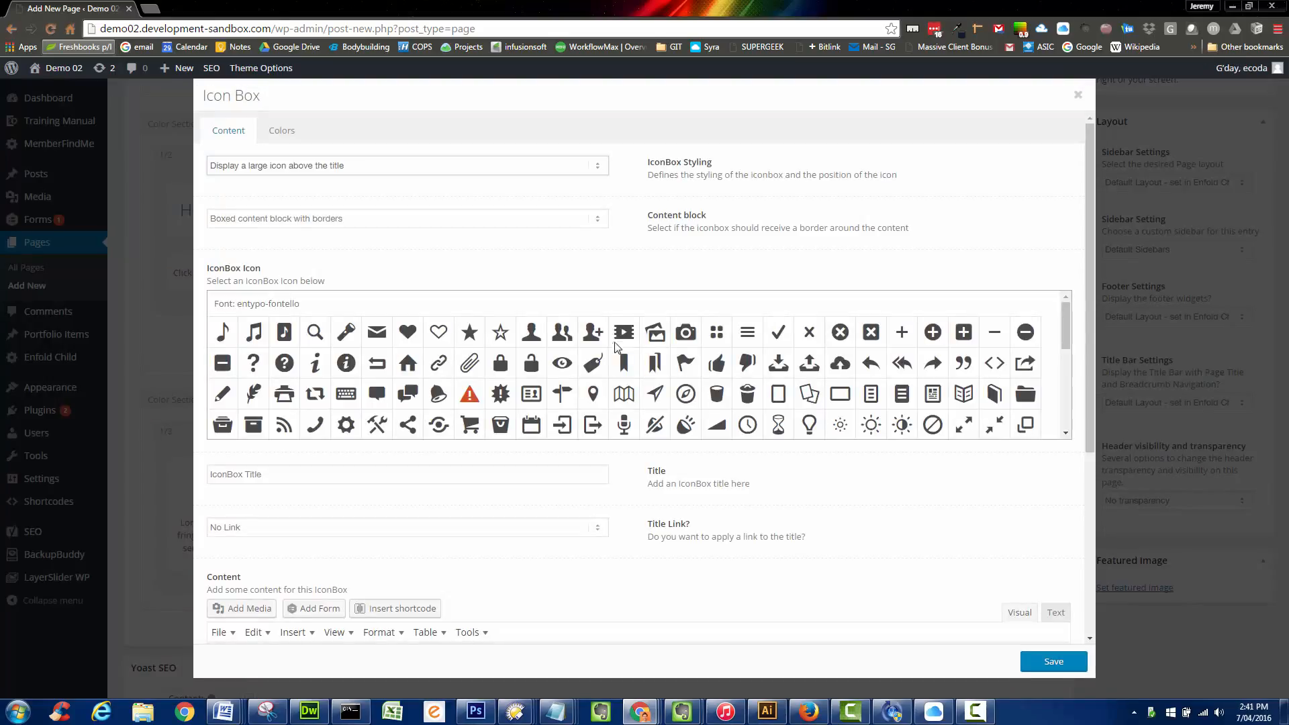
click(528, 370)
drag(281, 475, 204, 476)
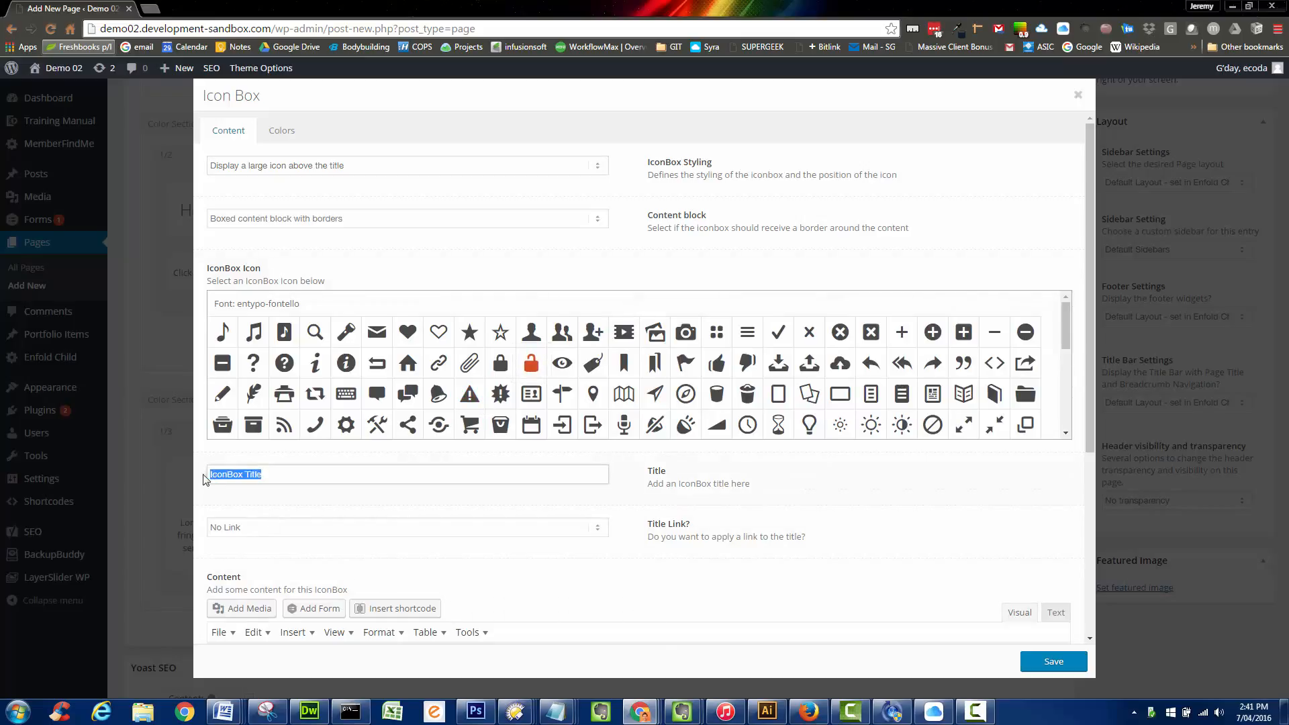
text(Title Change)
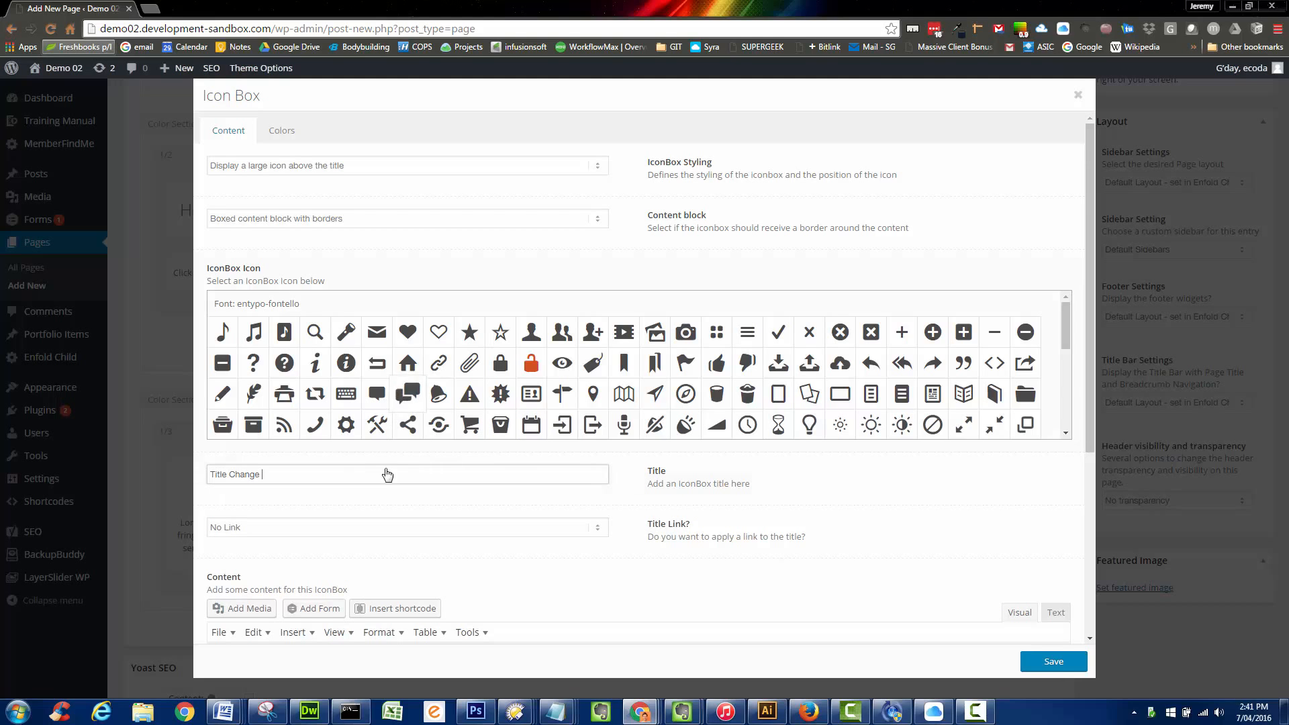
scroll(416, 537, down, 2)
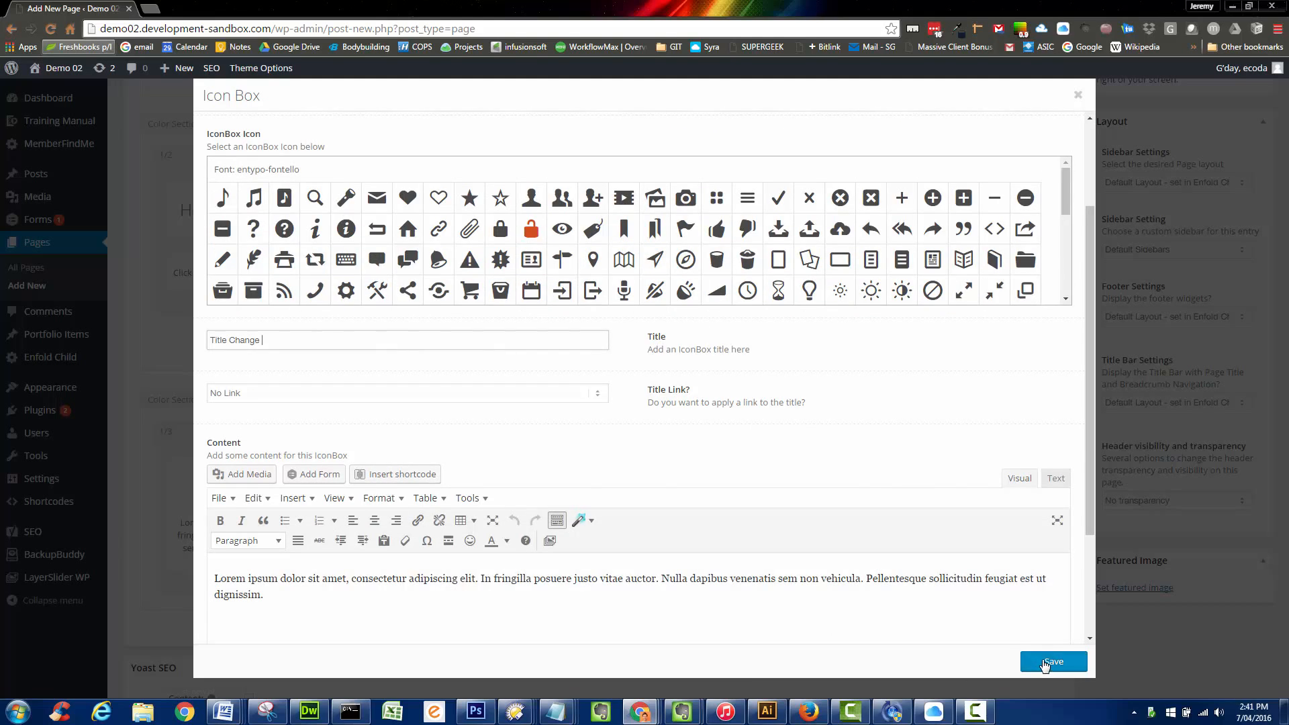
click(1051, 662)
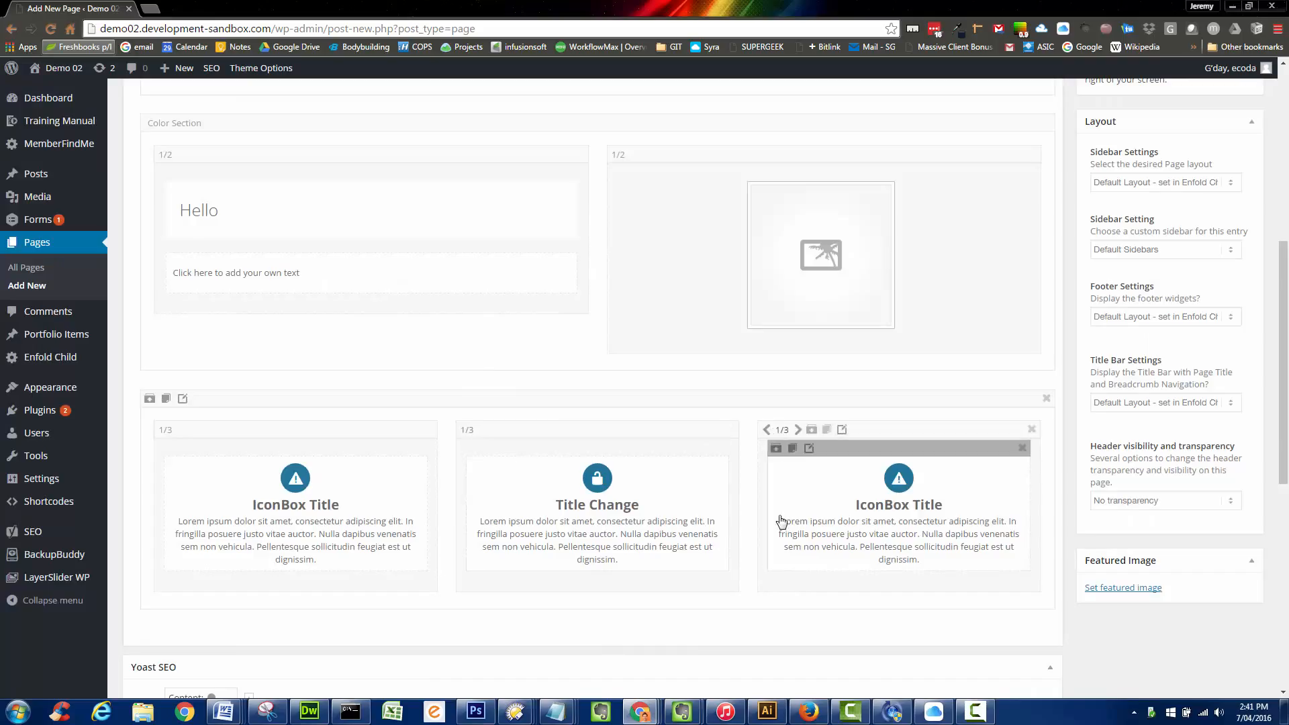
Step: Change the third icon box's icon to the loudspeaker with sound waves and save it
click(914, 514)
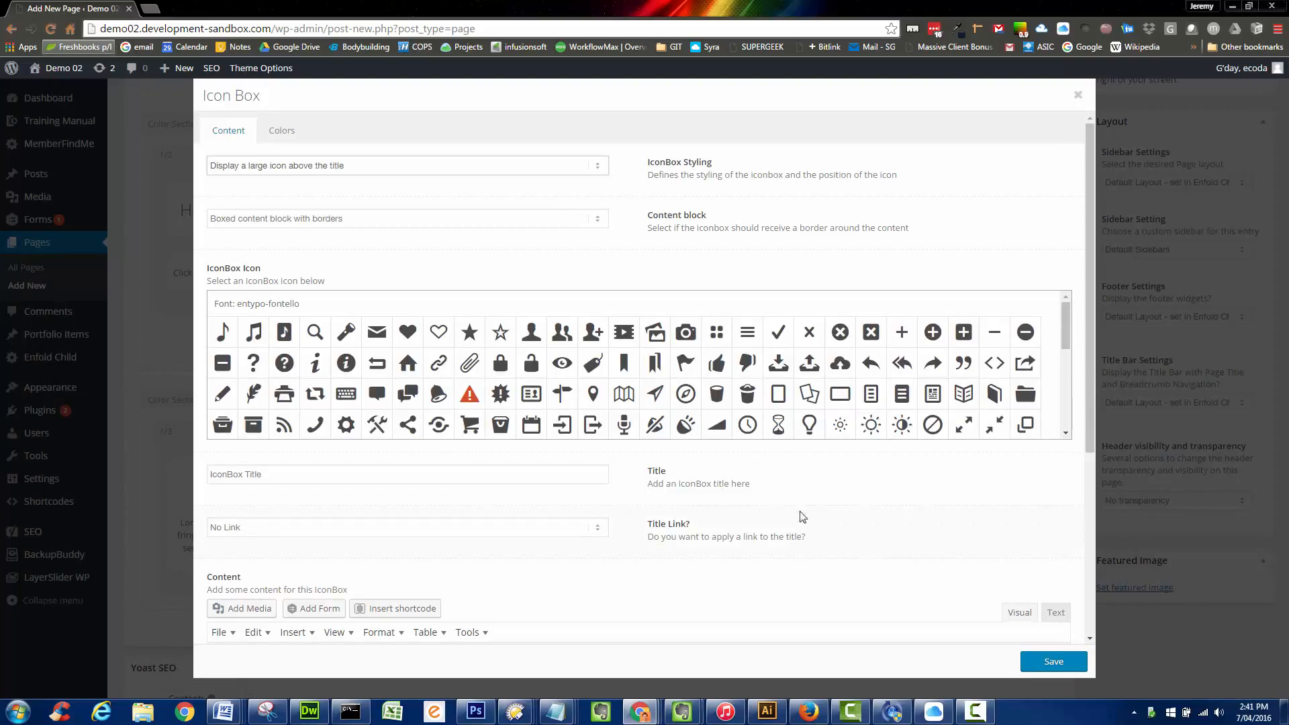
click(686, 425)
click(1054, 663)
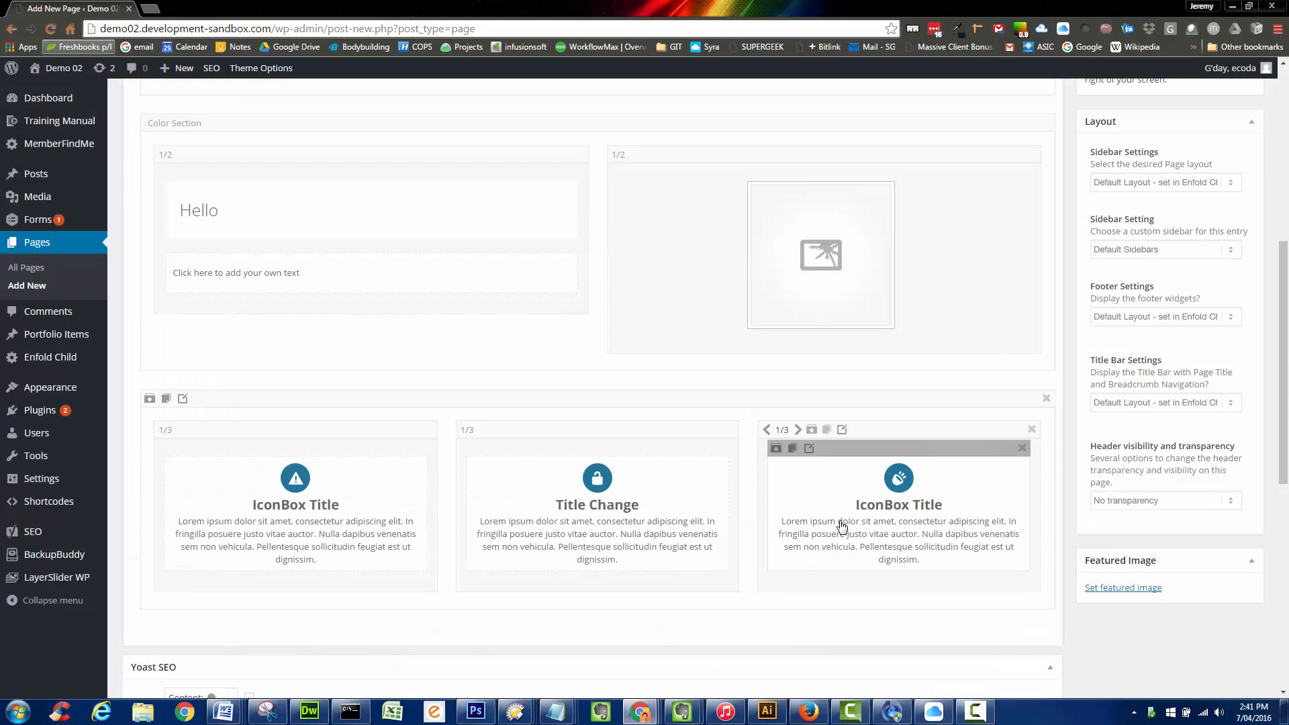
Step: Set the custom background color of the icon box color section to the orange swatch #edae44 and save it
scroll(797, 553, up, 3)
scroll(857, 587, down, 3)
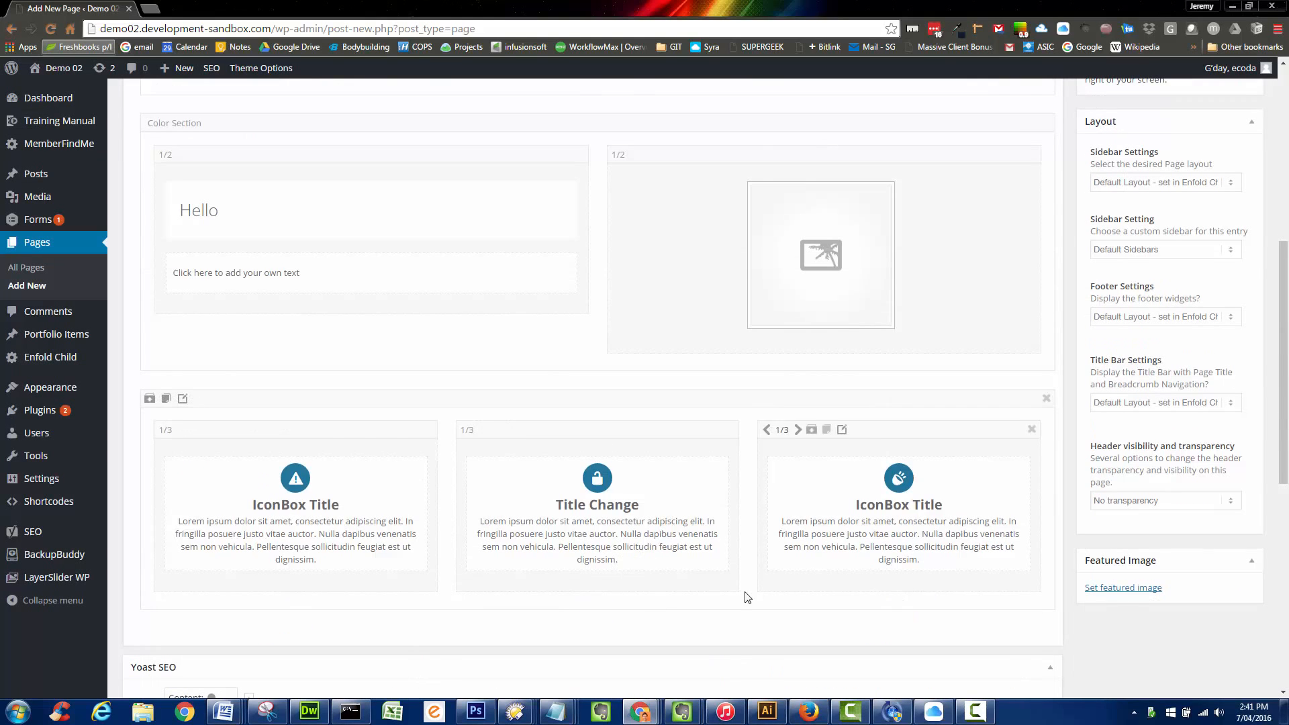
mouse_move(717, 535)
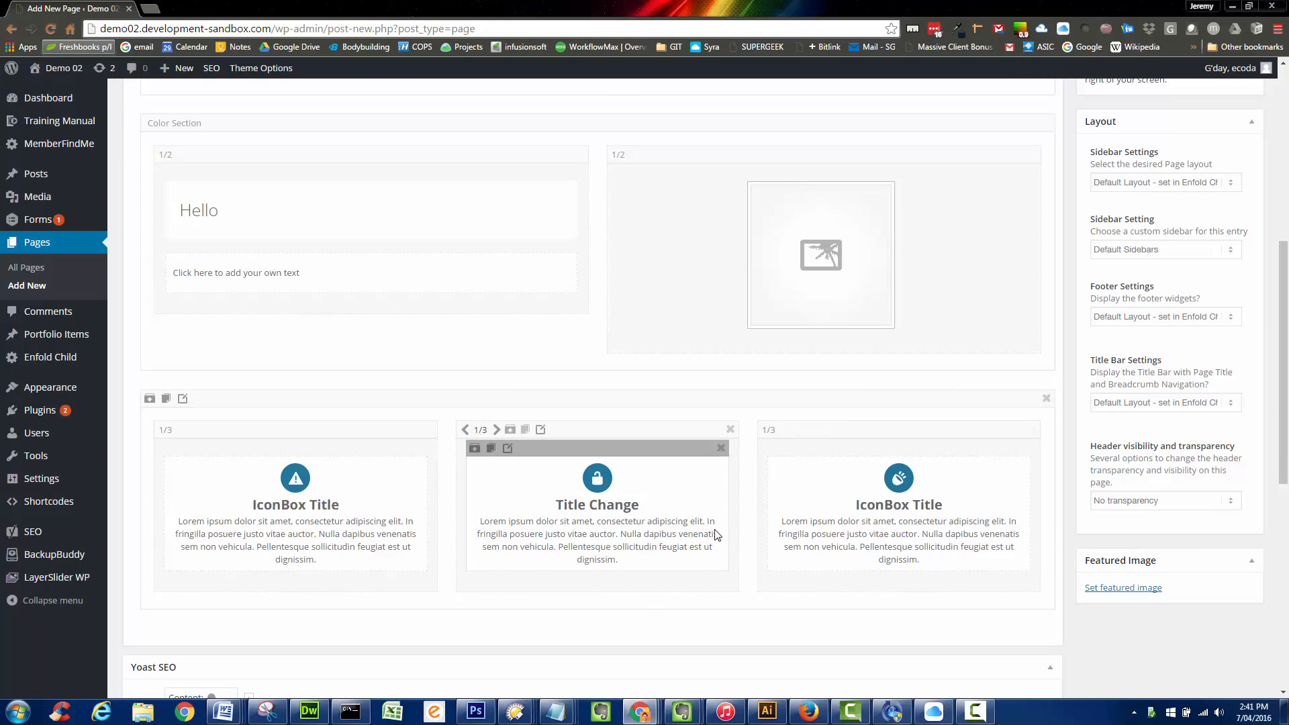
scroll(717, 537, down, 2)
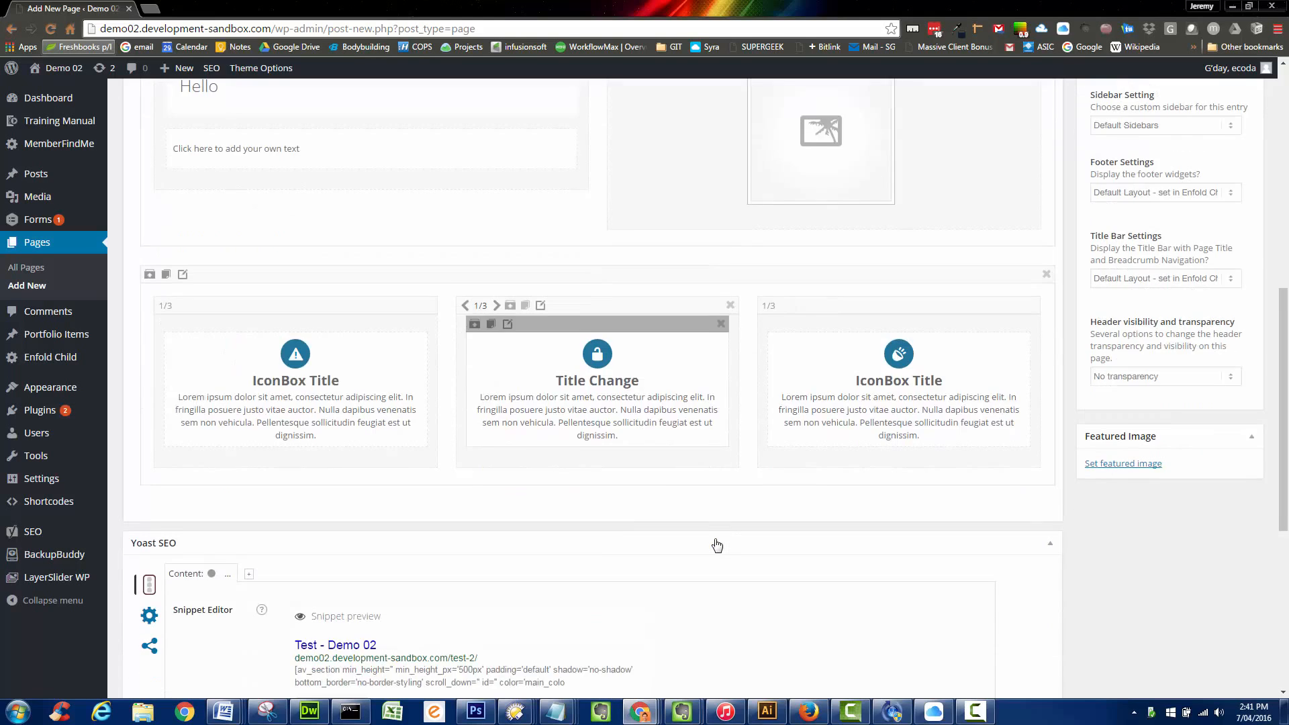
scroll(718, 537, up, 4)
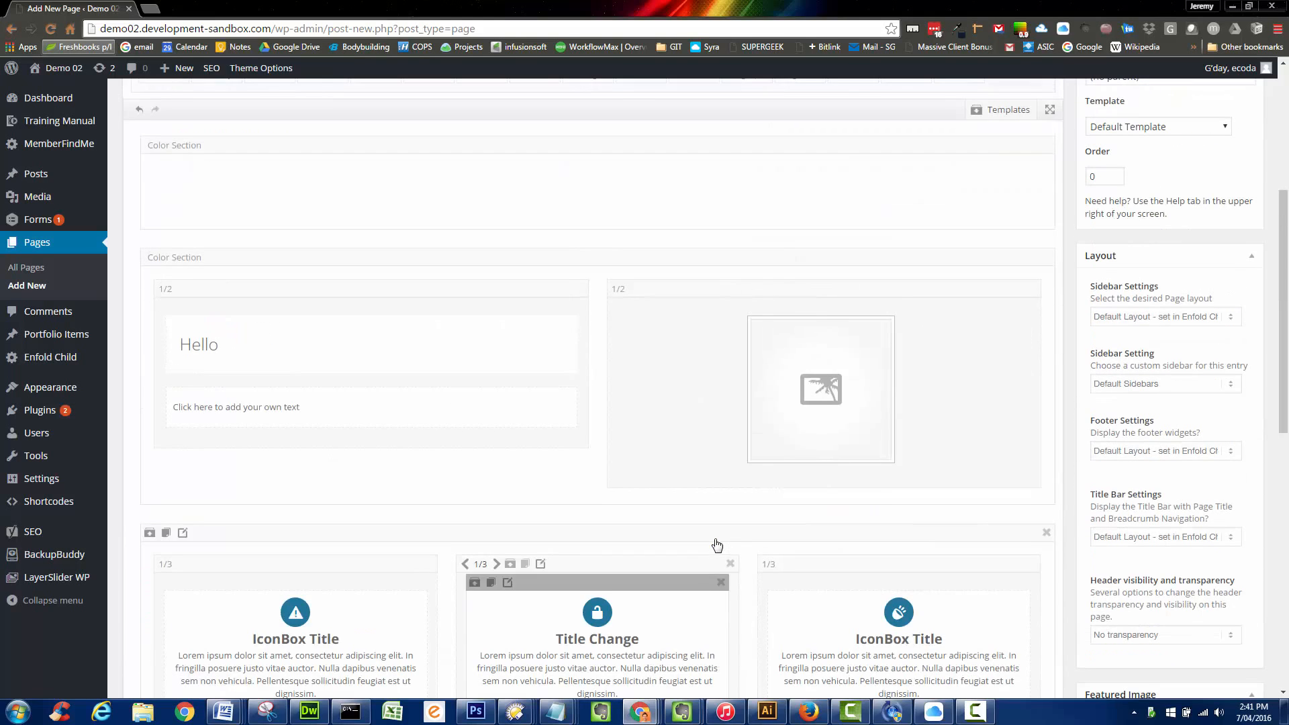
click(182, 533)
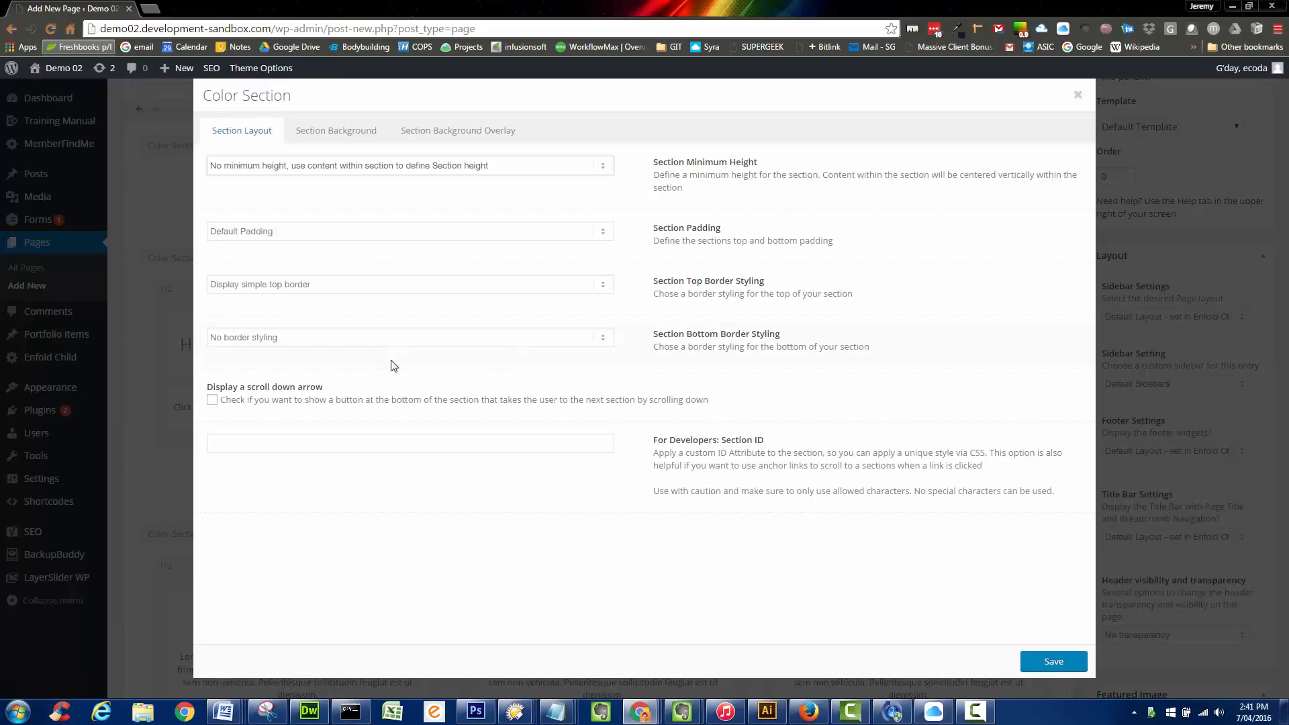
click(344, 133)
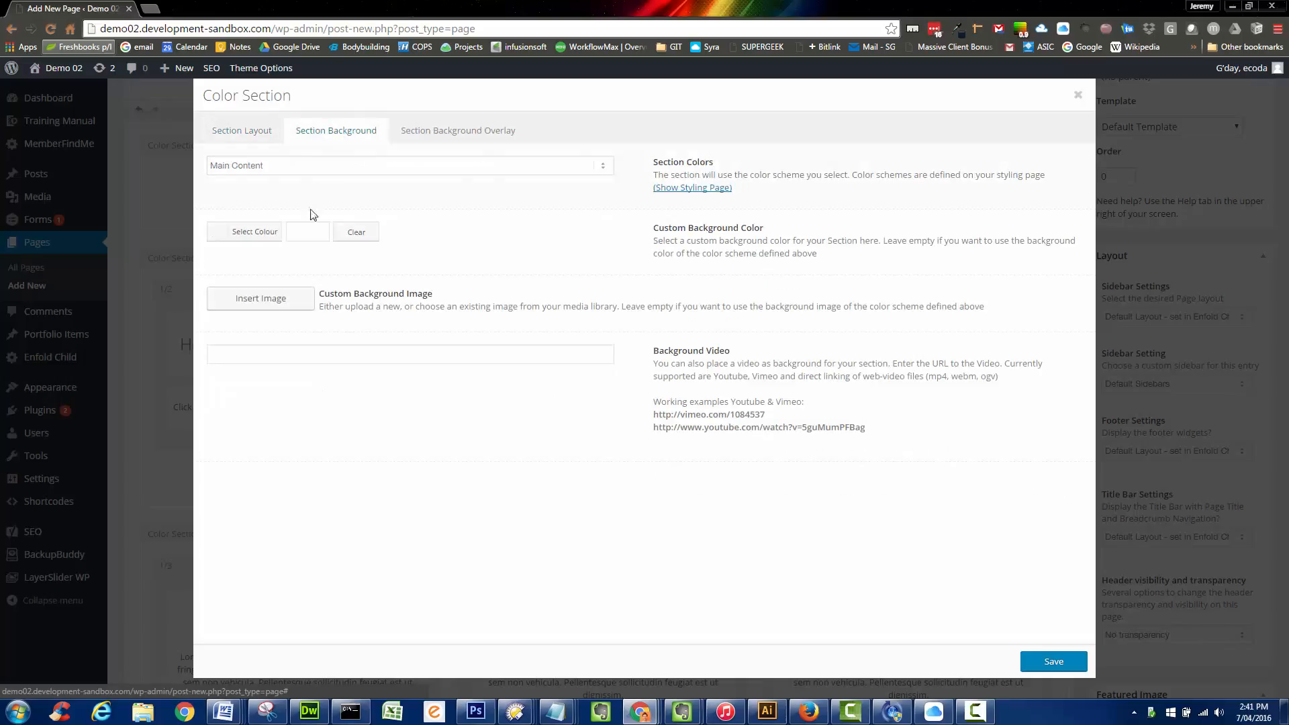
click(224, 239)
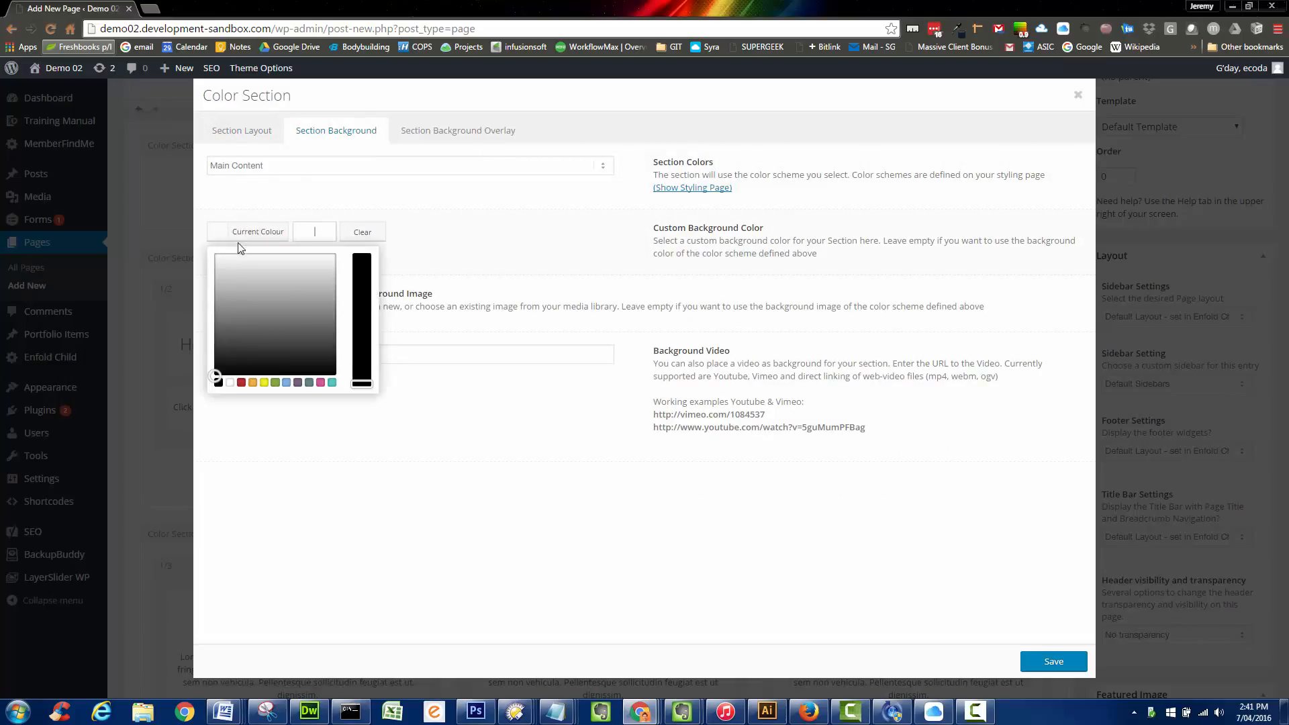
click(253, 382)
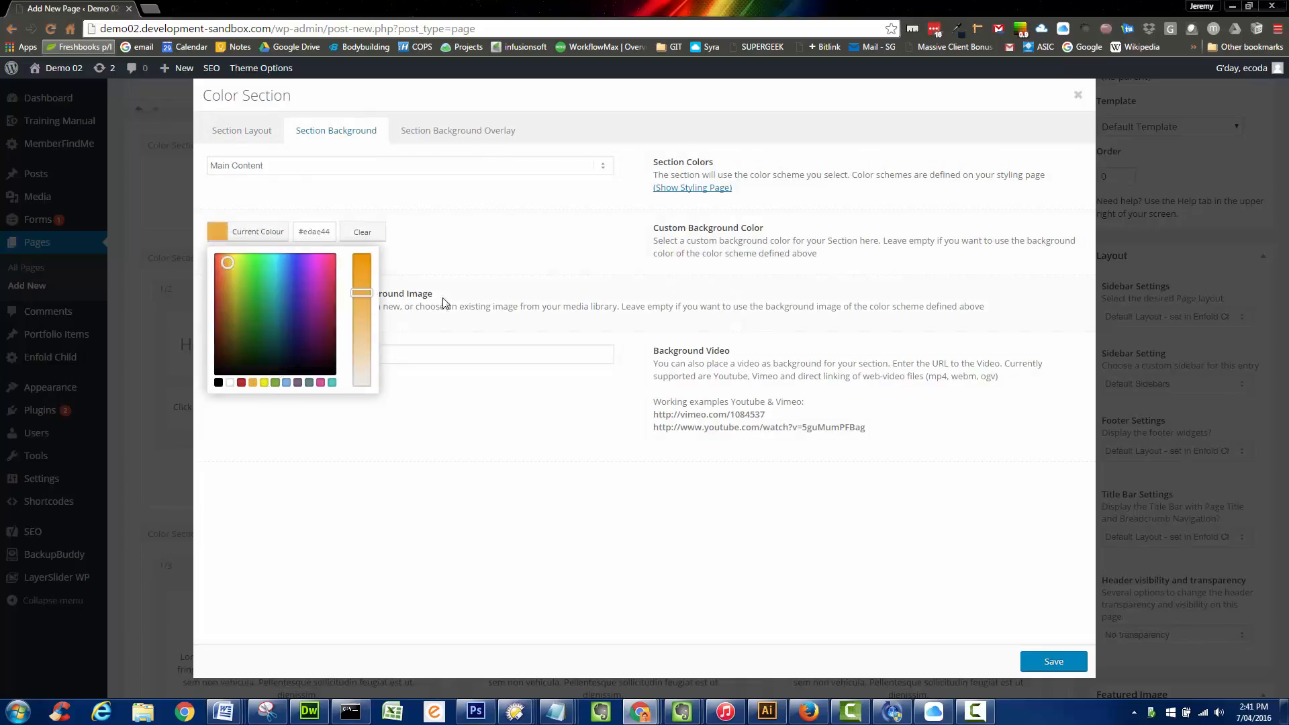
click(1053, 663)
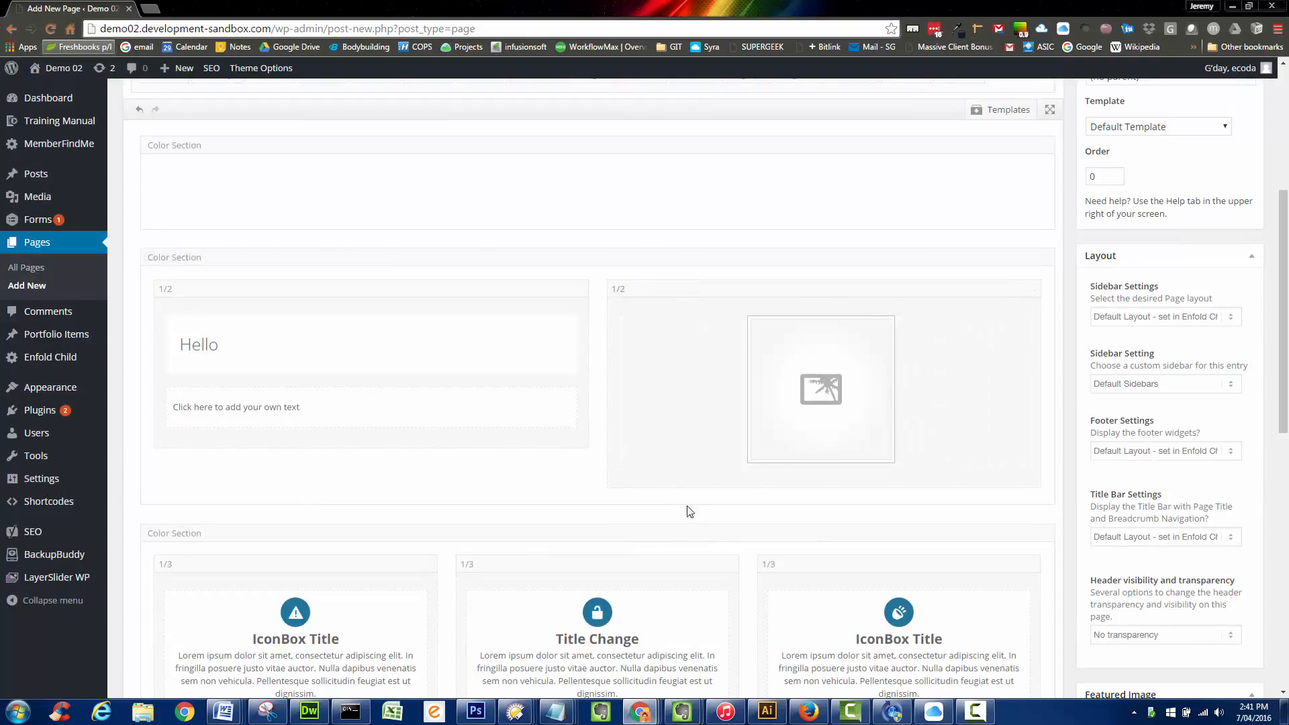
Step: Try to place a Fullscreen Slider in the empty first color section
scroll(410, 264, up, 2)
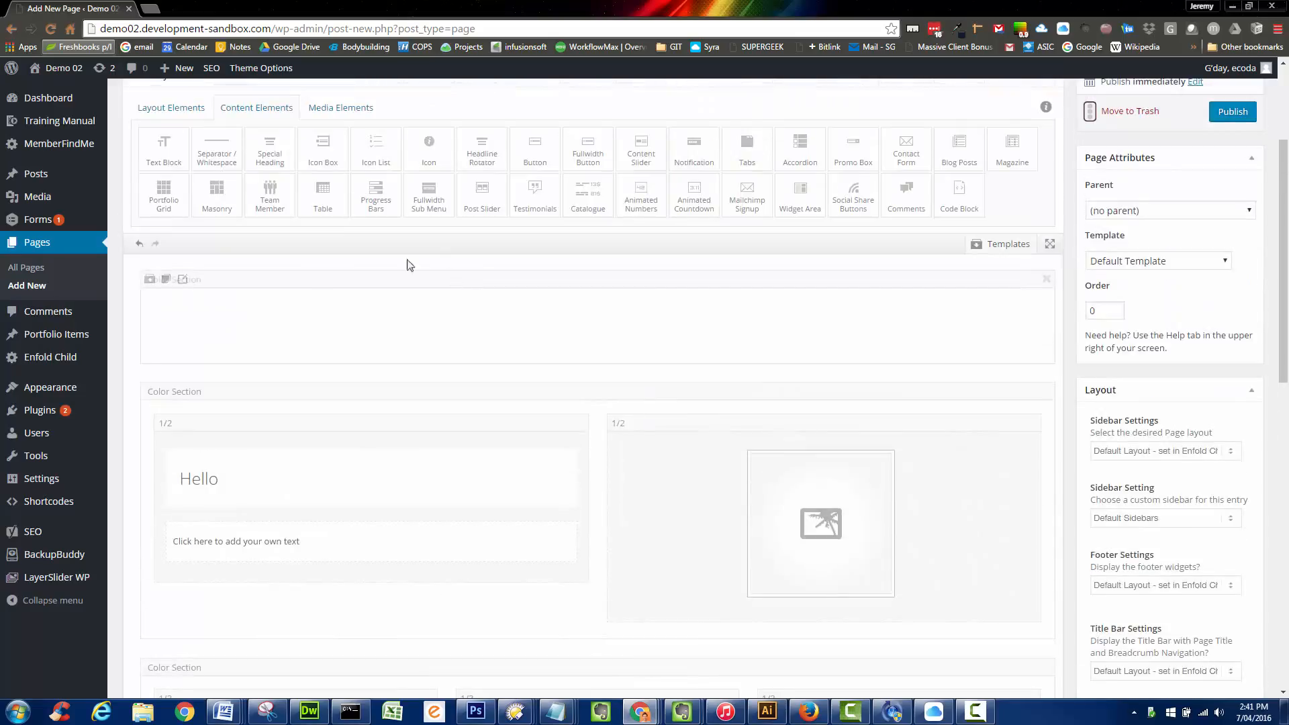
click(340, 110)
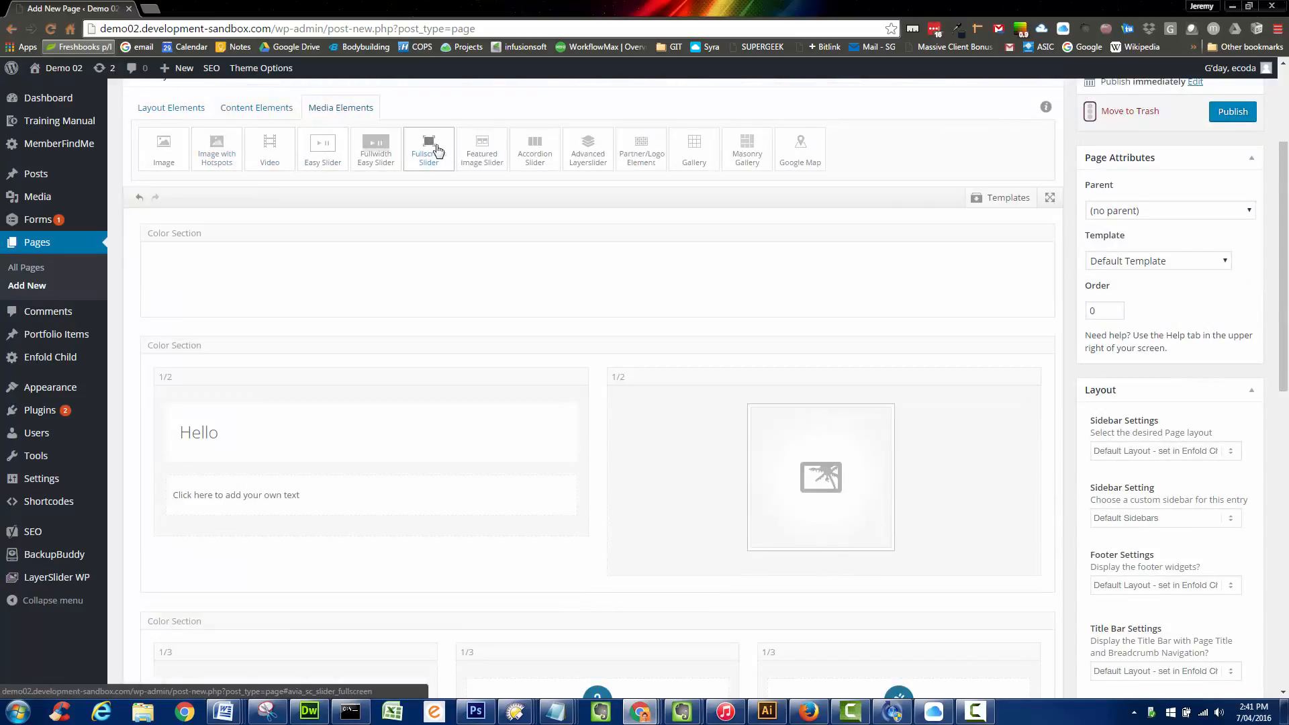
drag(434, 148, 458, 263)
drag(428, 149, 441, 285)
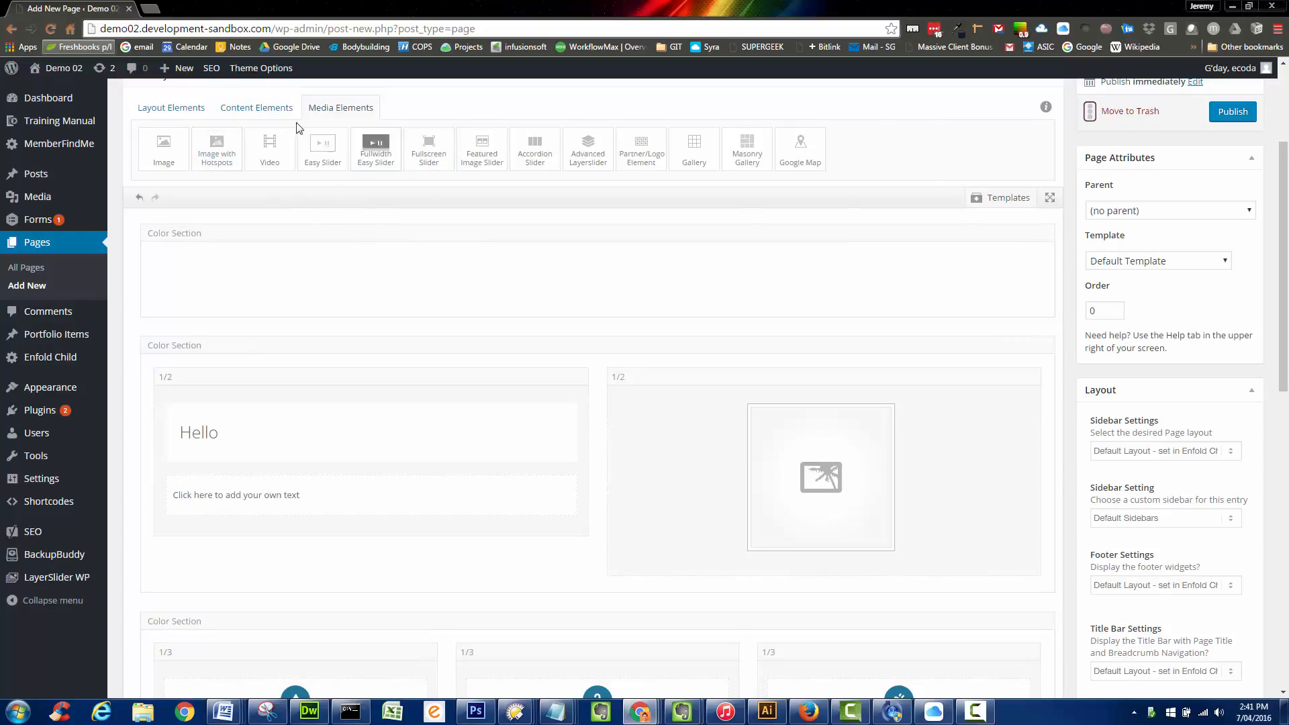
Step: Add a 1/1 column to the empty first color section and place an Easy Slider in it
click(249, 114)
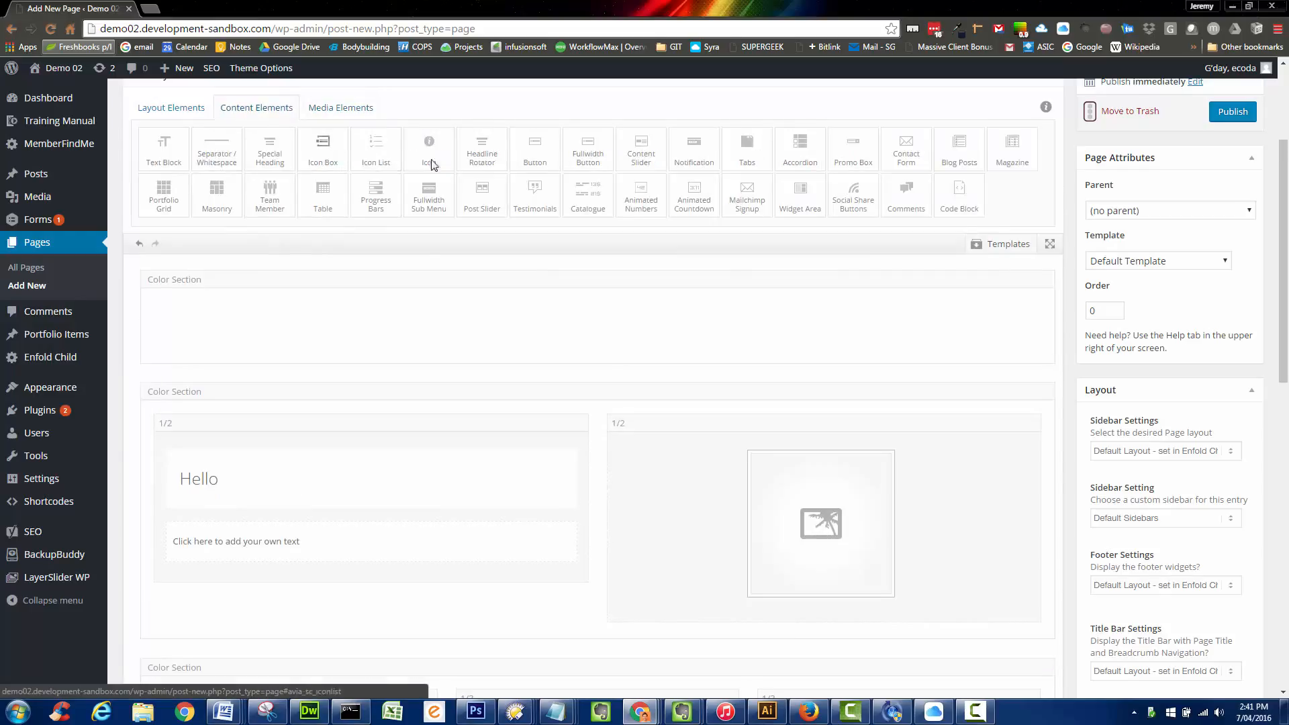
click(193, 111)
drag(178, 150, 311, 265)
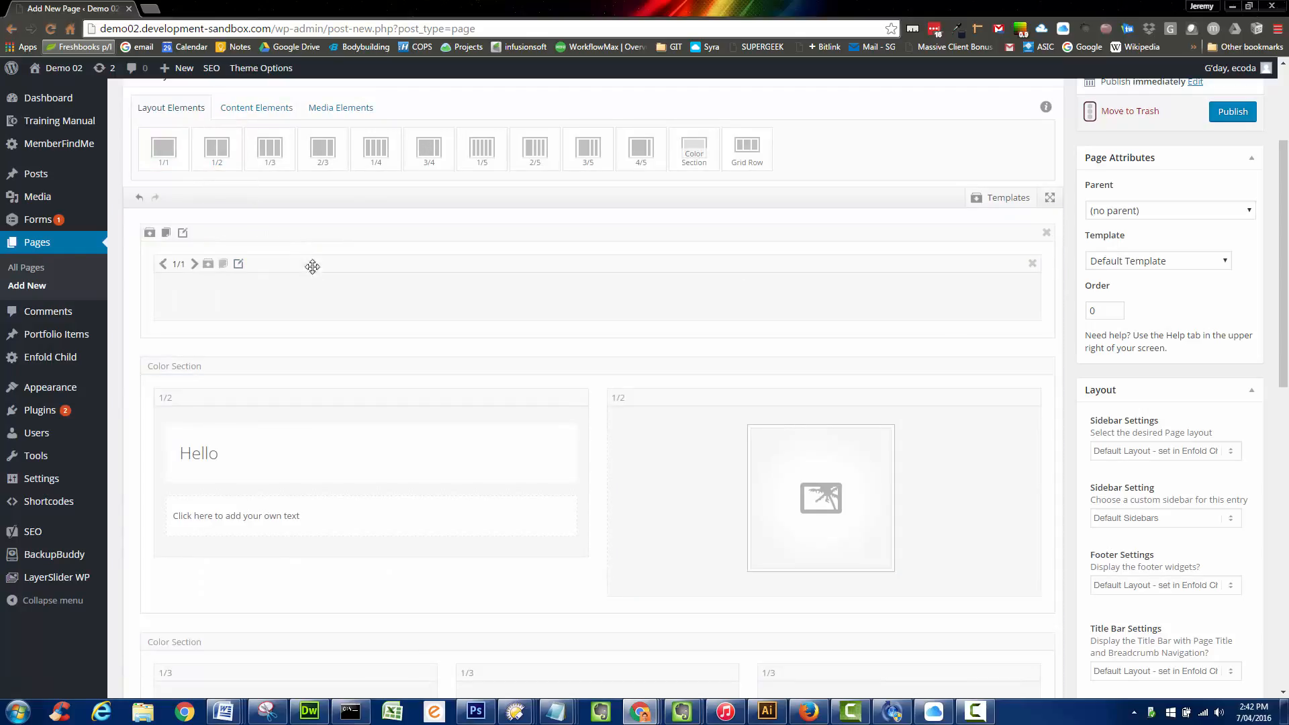
click(329, 116)
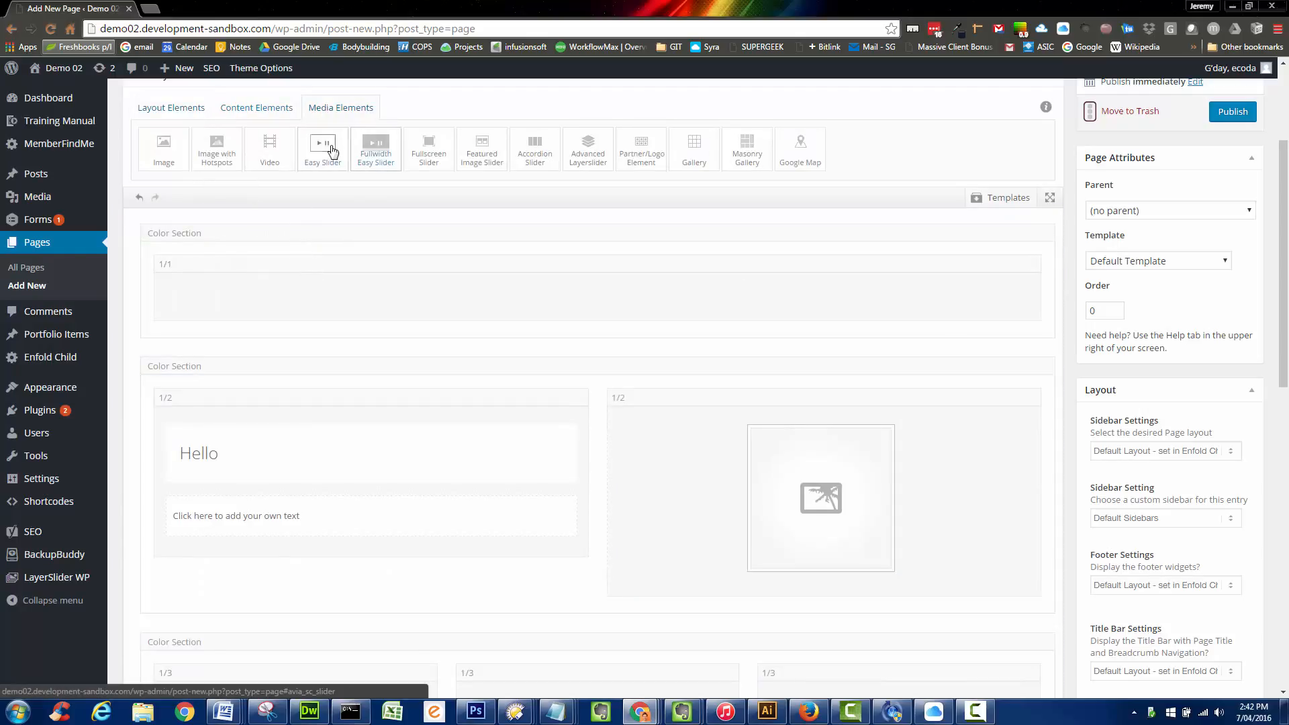
drag(340, 222, 360, 302)
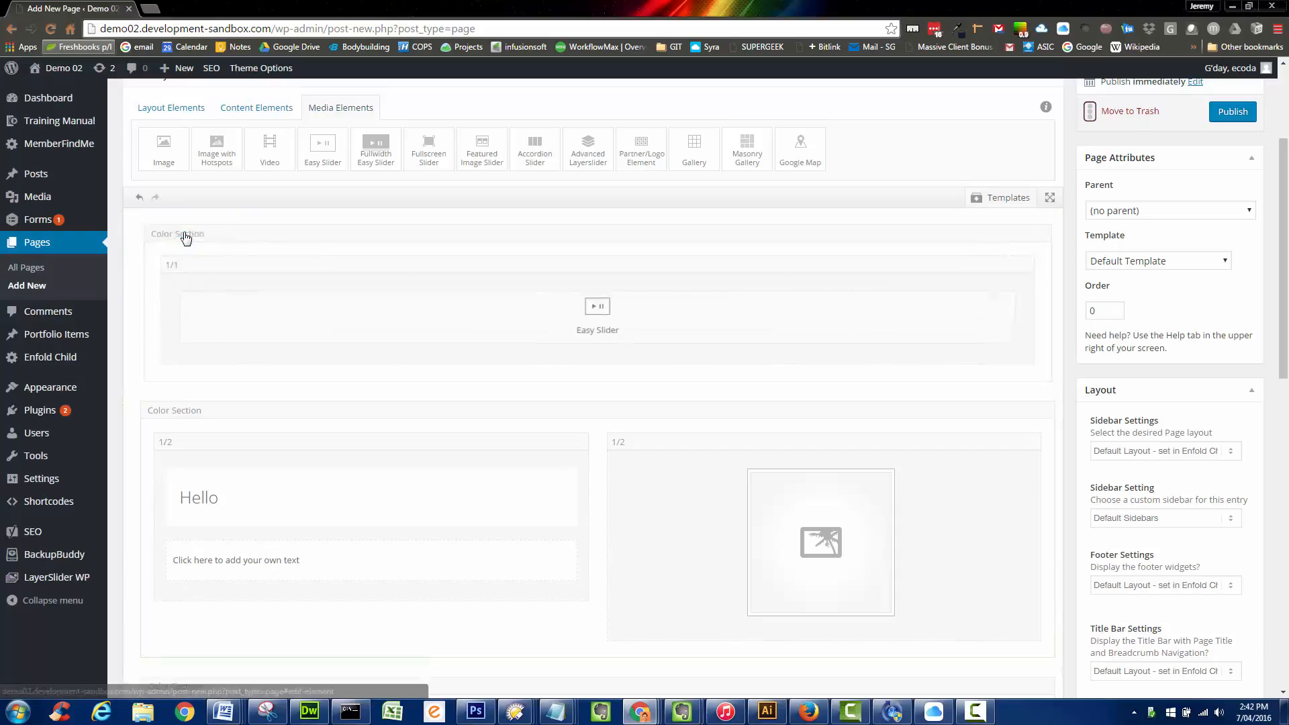
Step: Set the custom background color of the first color section to the pink swatch #d65799 and save it
click(184, 234)
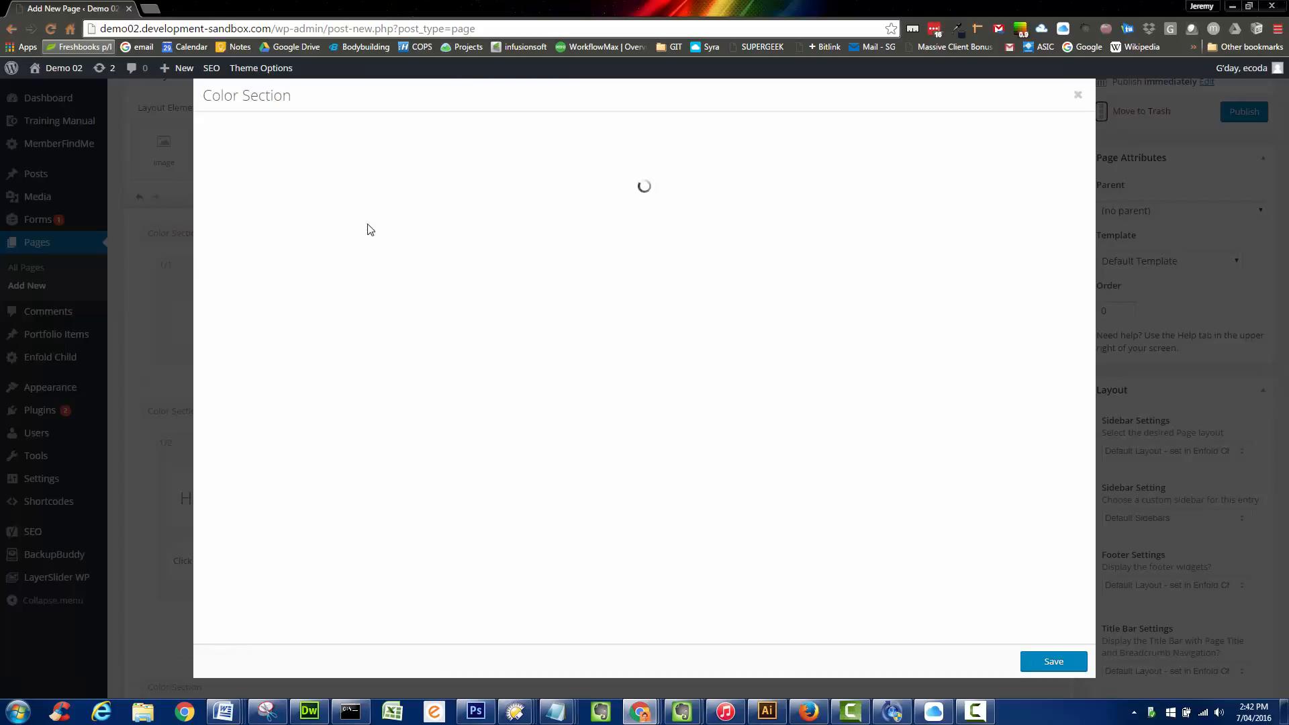
click(368, 136)
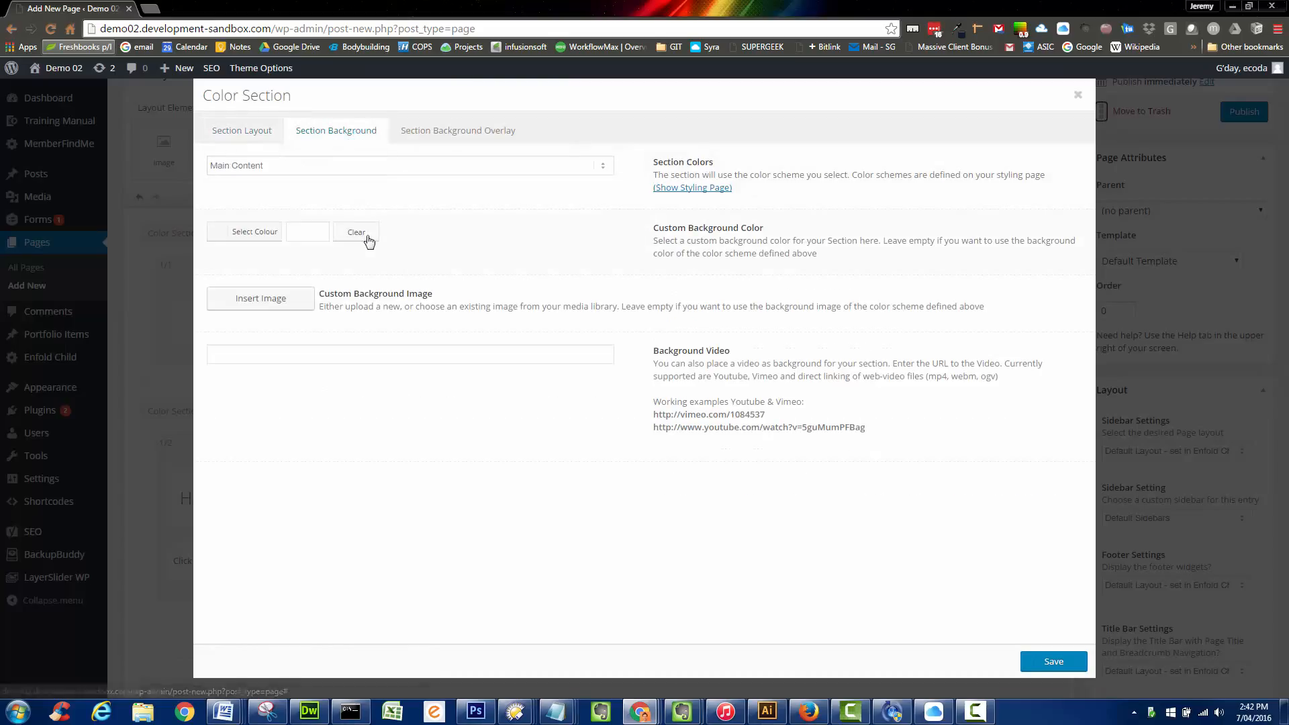
click(221, 238)
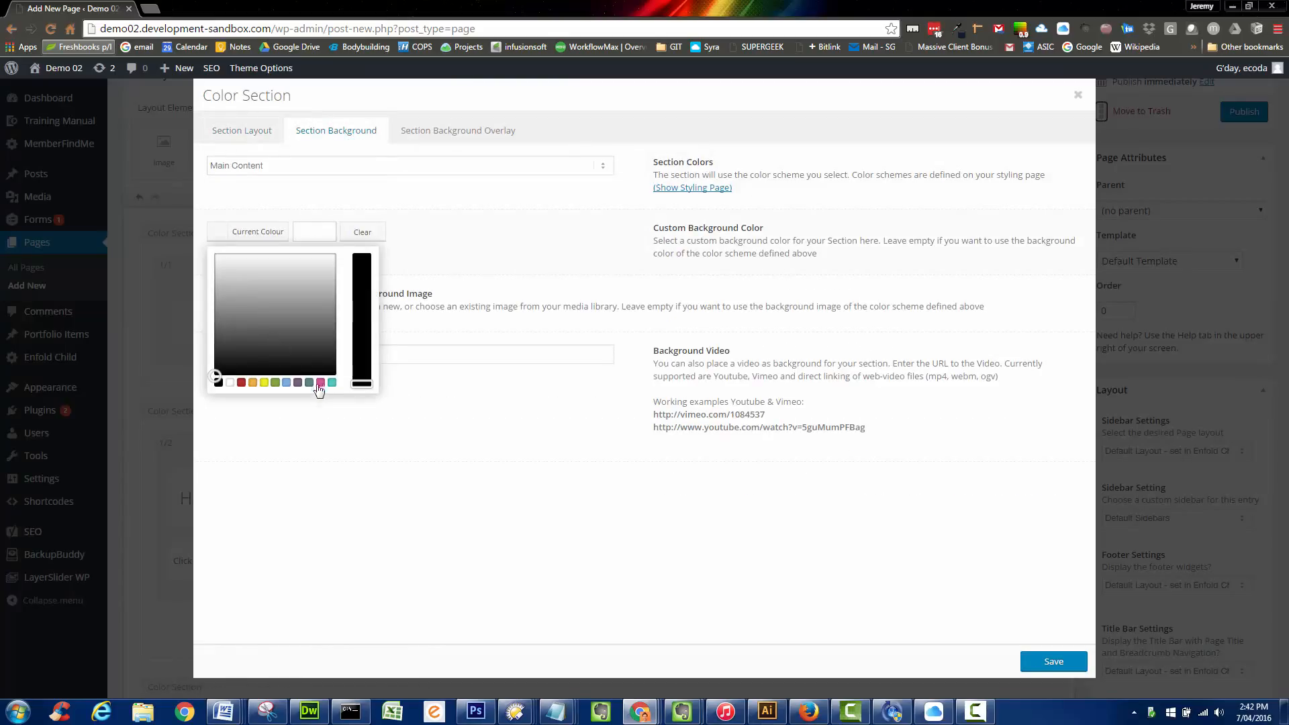
click(320, 383)
click(1028, 665)
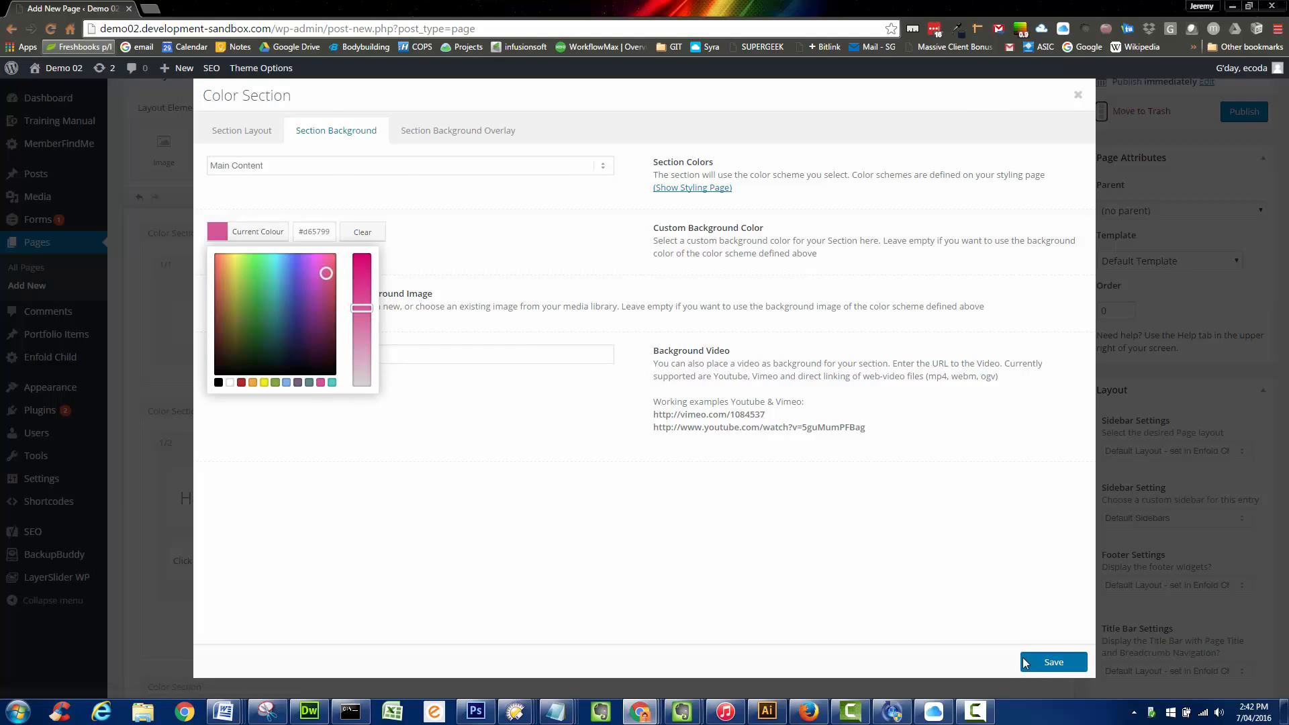
Step: Insert the hot-air balloons image from the media library into the Easy Slider
click(600, 310)
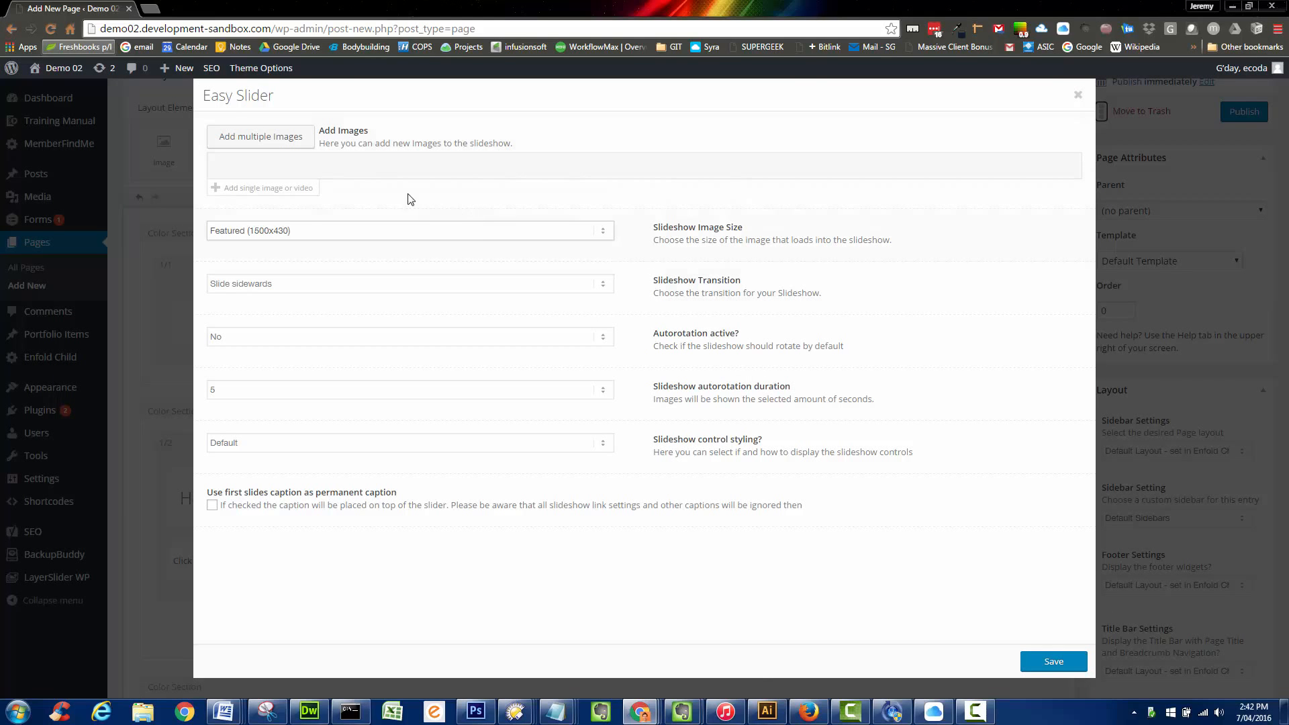
click(269, 137)
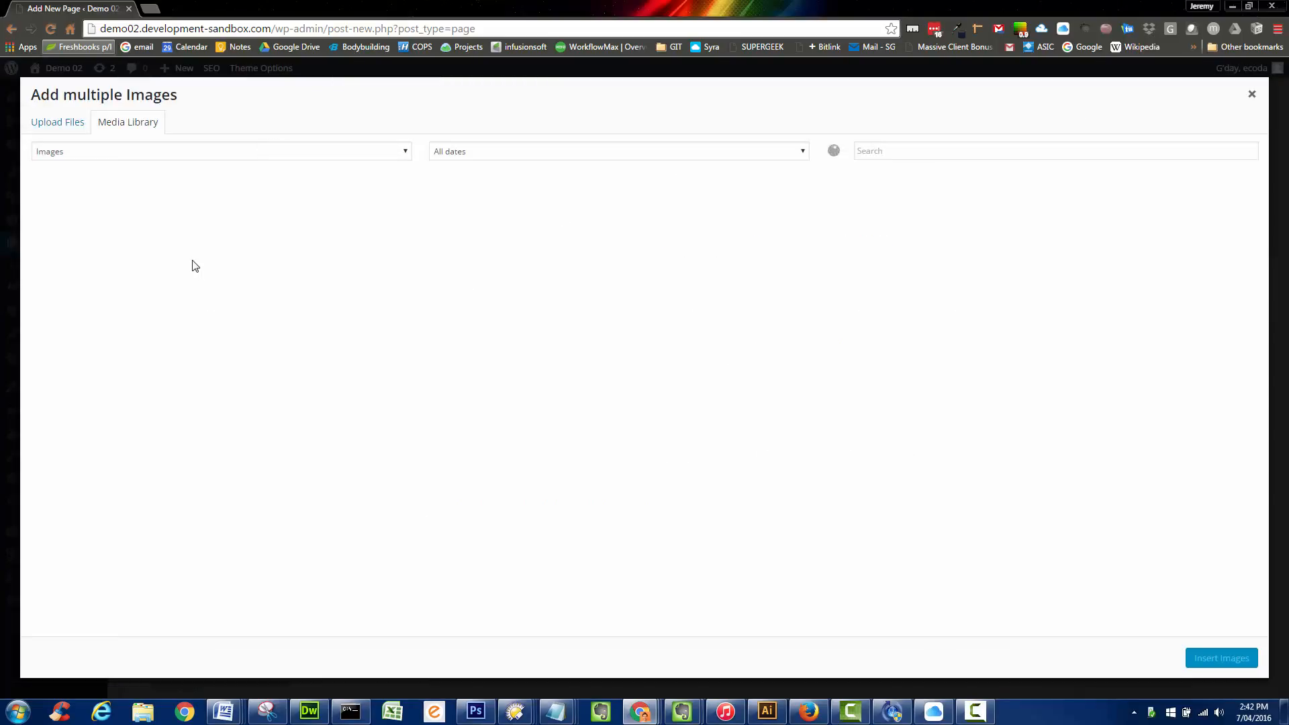
click(912, 232)
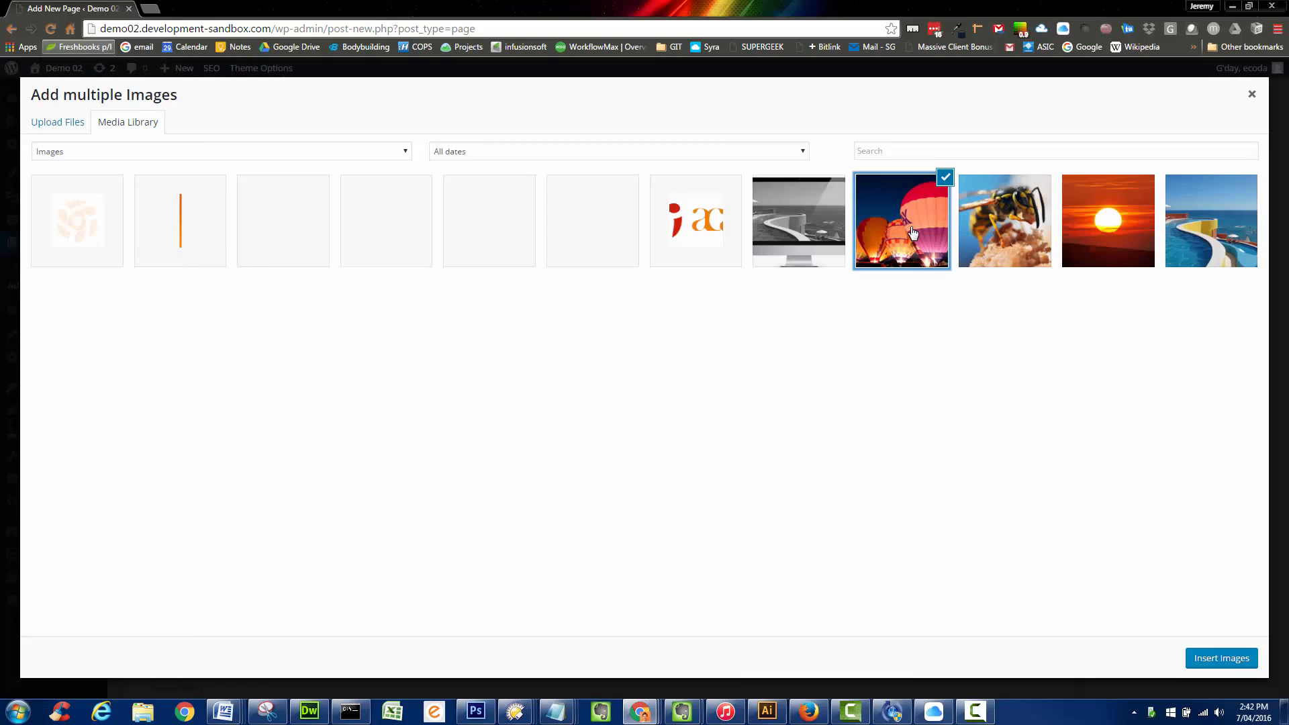
click(1231, 665)
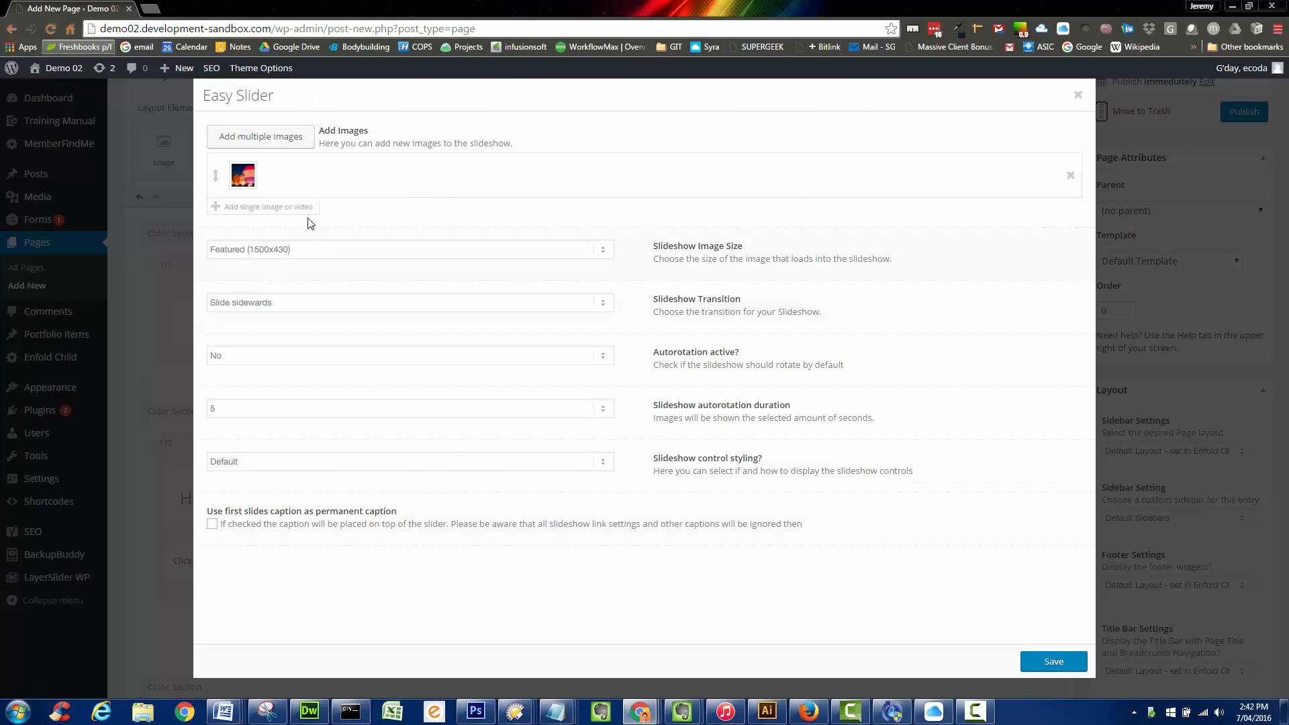
Step: Add the sunset image from the media library as the Easy Slider's second slide and save the slider
click(246, 207)
click(253, 216)
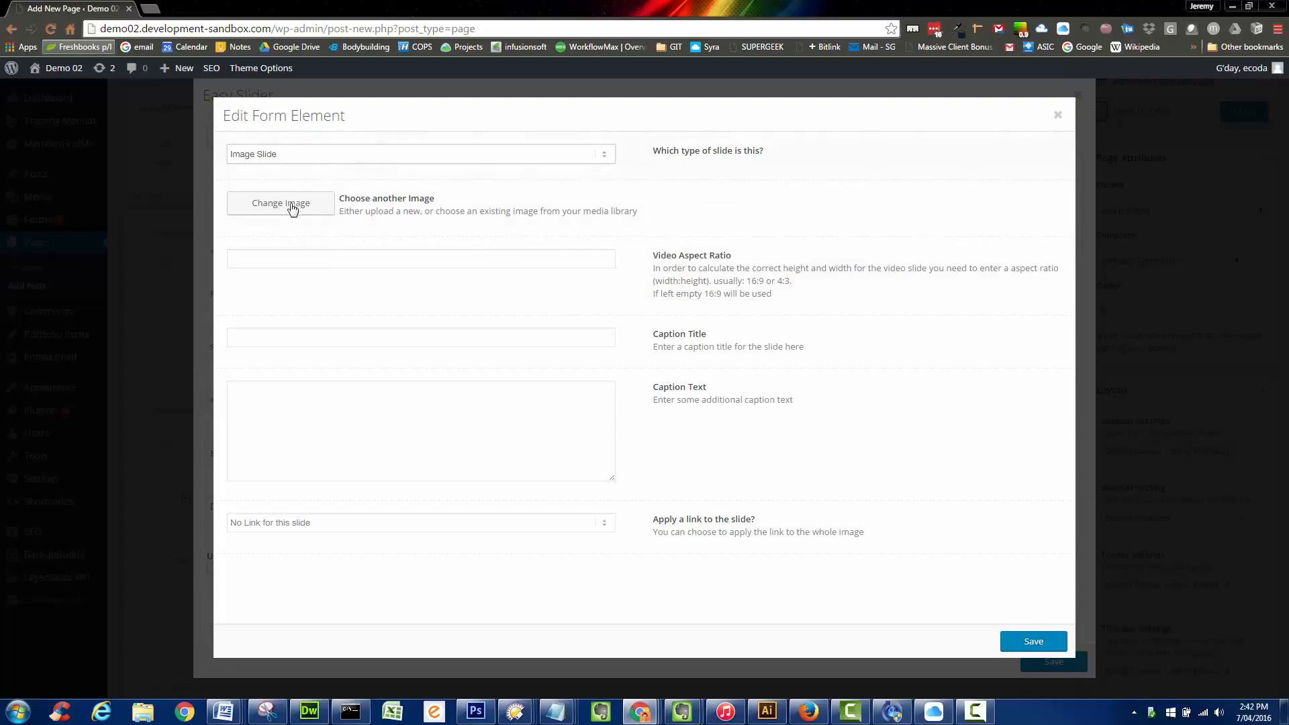
click(292, 209)
click(1117, 235)
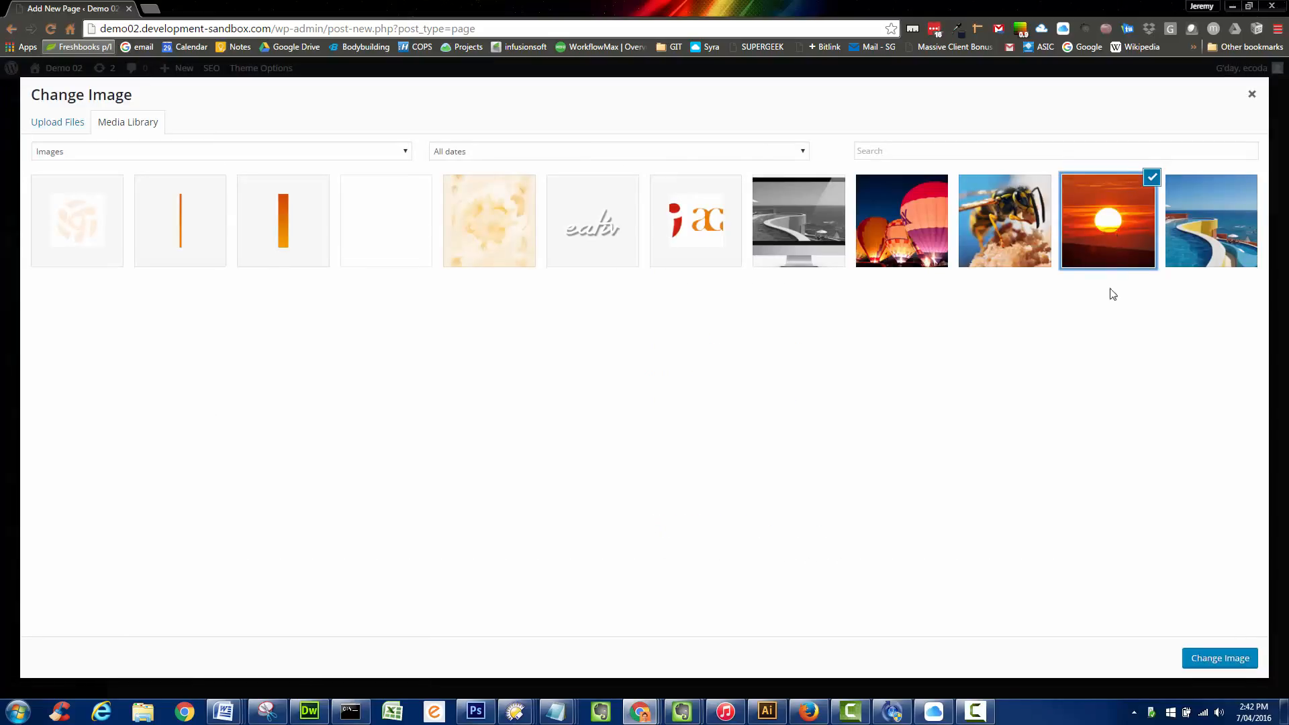
click(1242, 668)
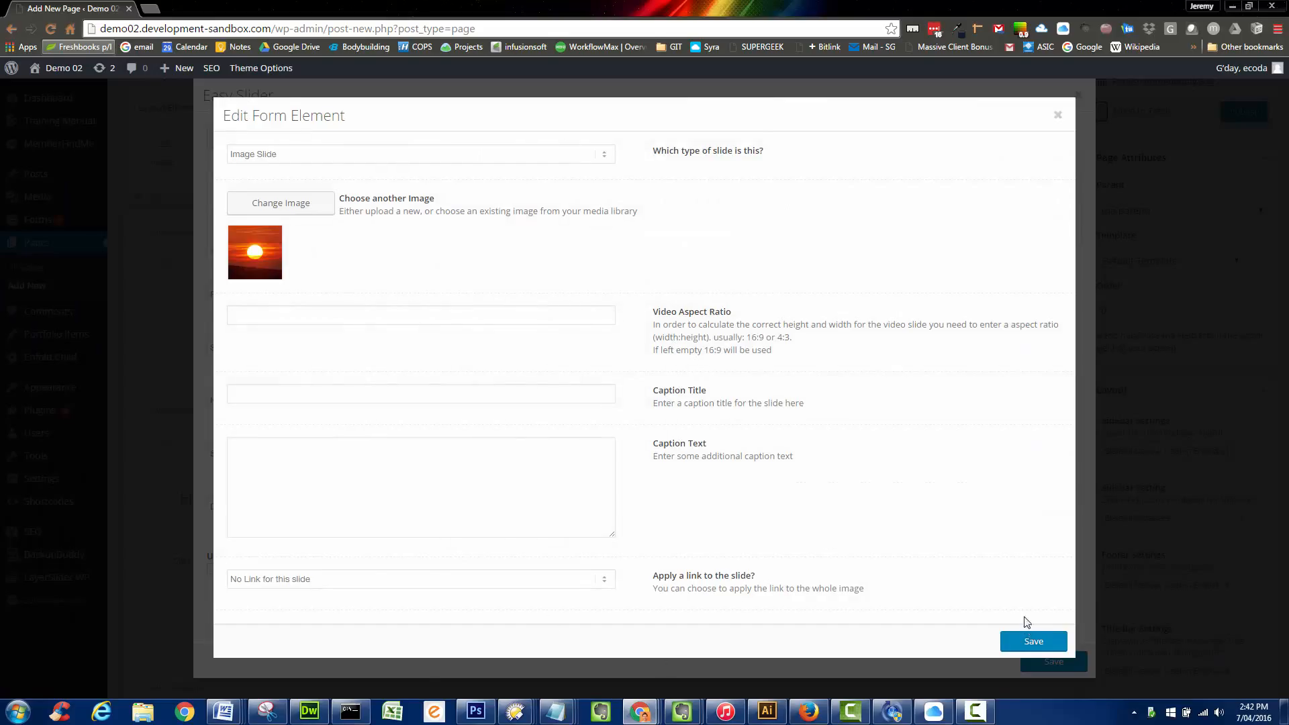
click(1030, 640)
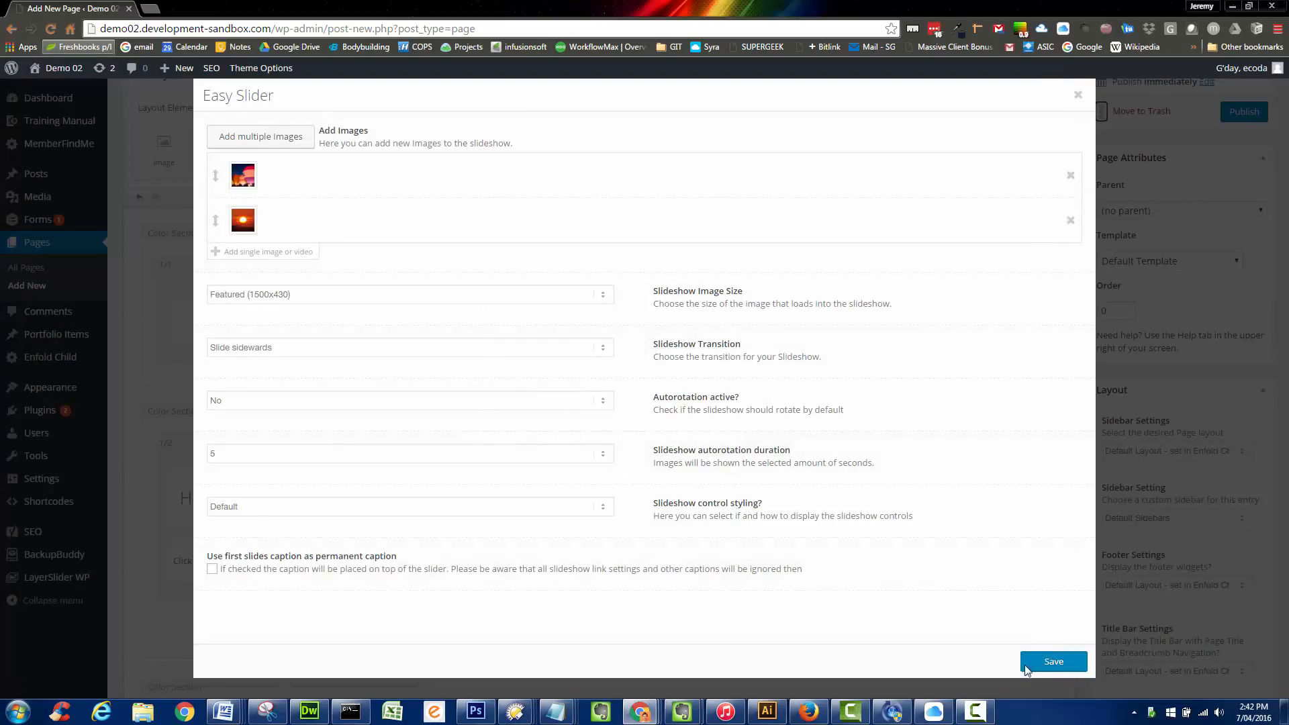
click(1045, 665)
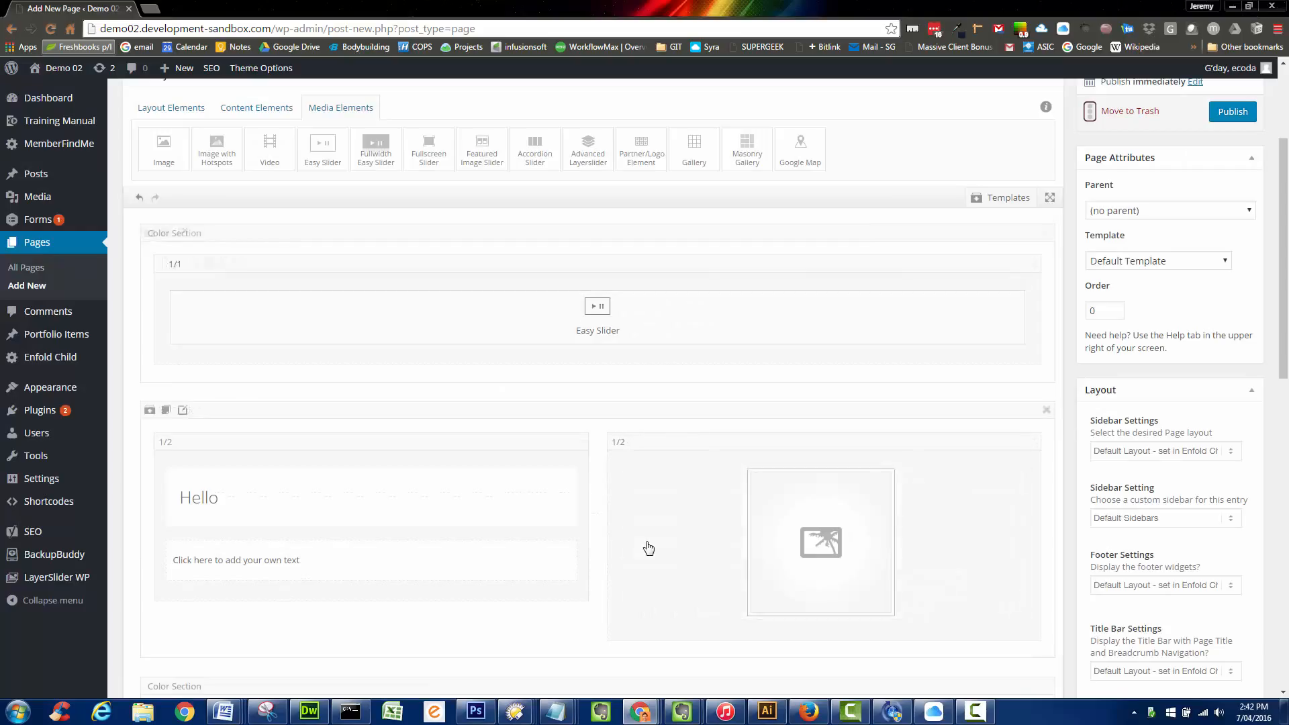
Step: Publish the Test page and open its permalink in a new window
click(1226, 112)
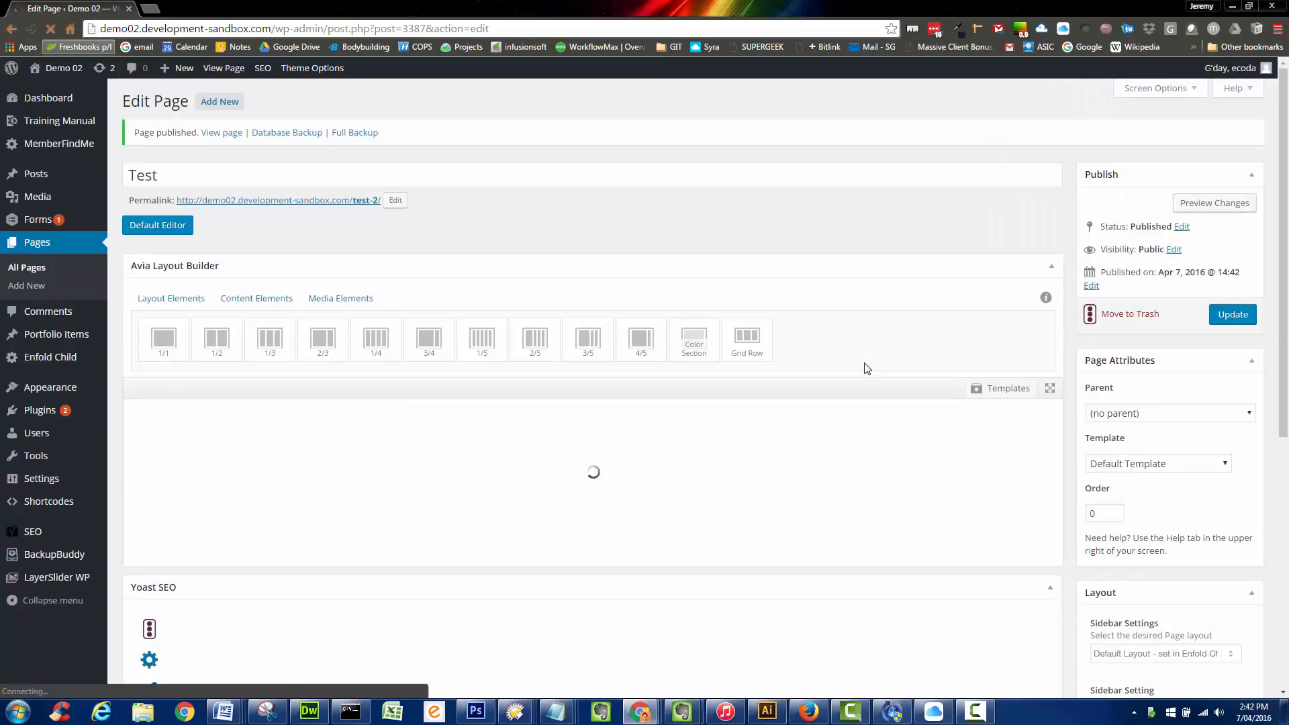
right_click(358, 200)
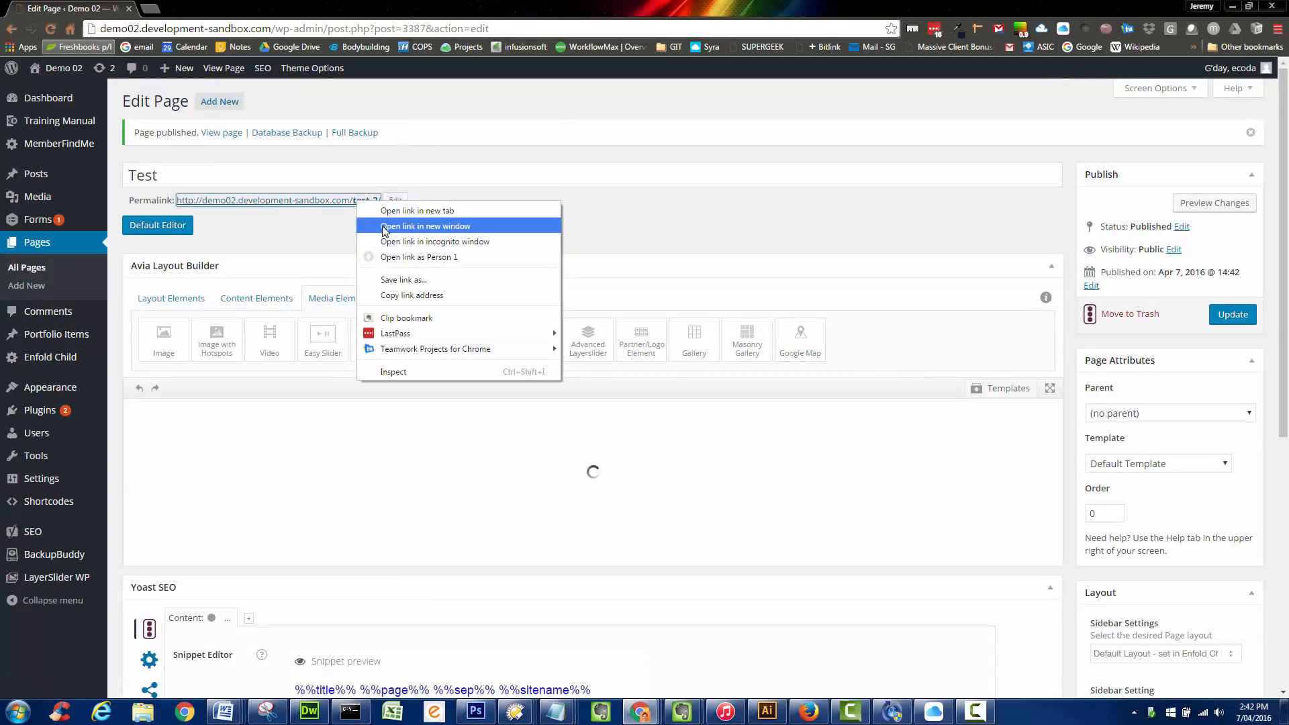
click(389, 229)
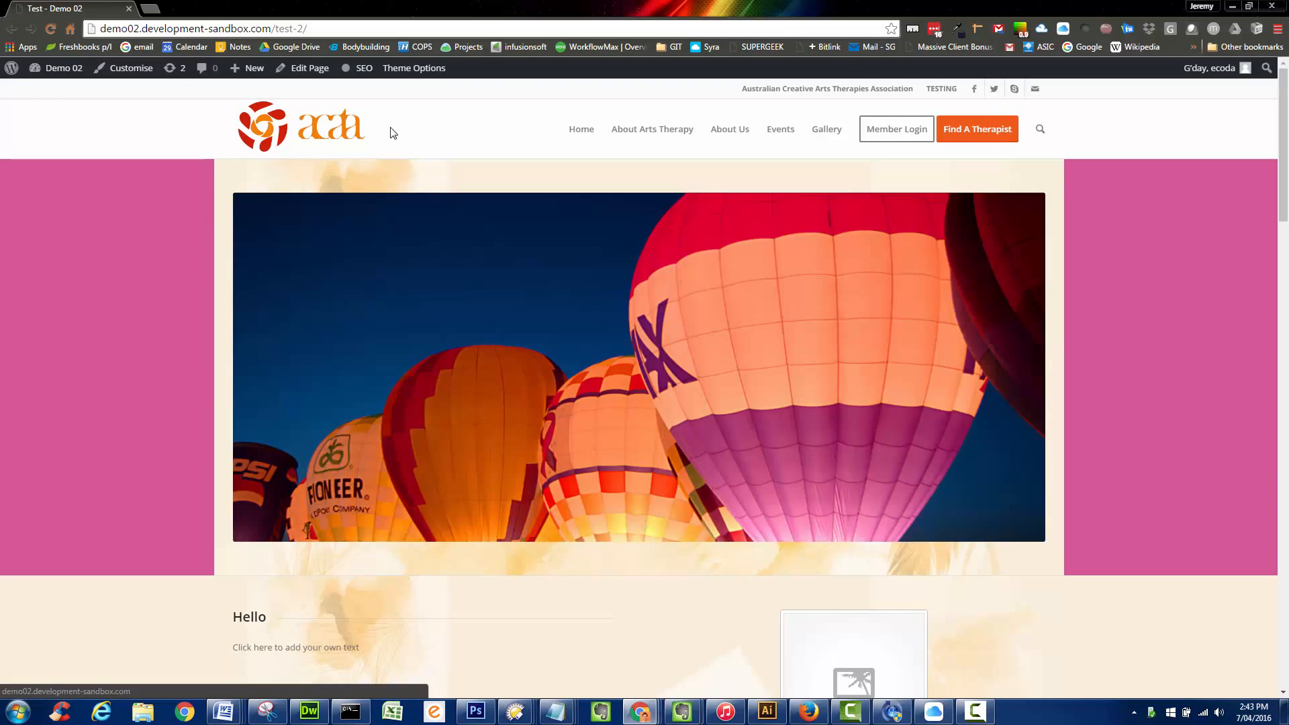
Step: Examine the published Test page from the slider to the icon boxes and sidebar, and return to the page editor
scroll(393, 133, down, 1)
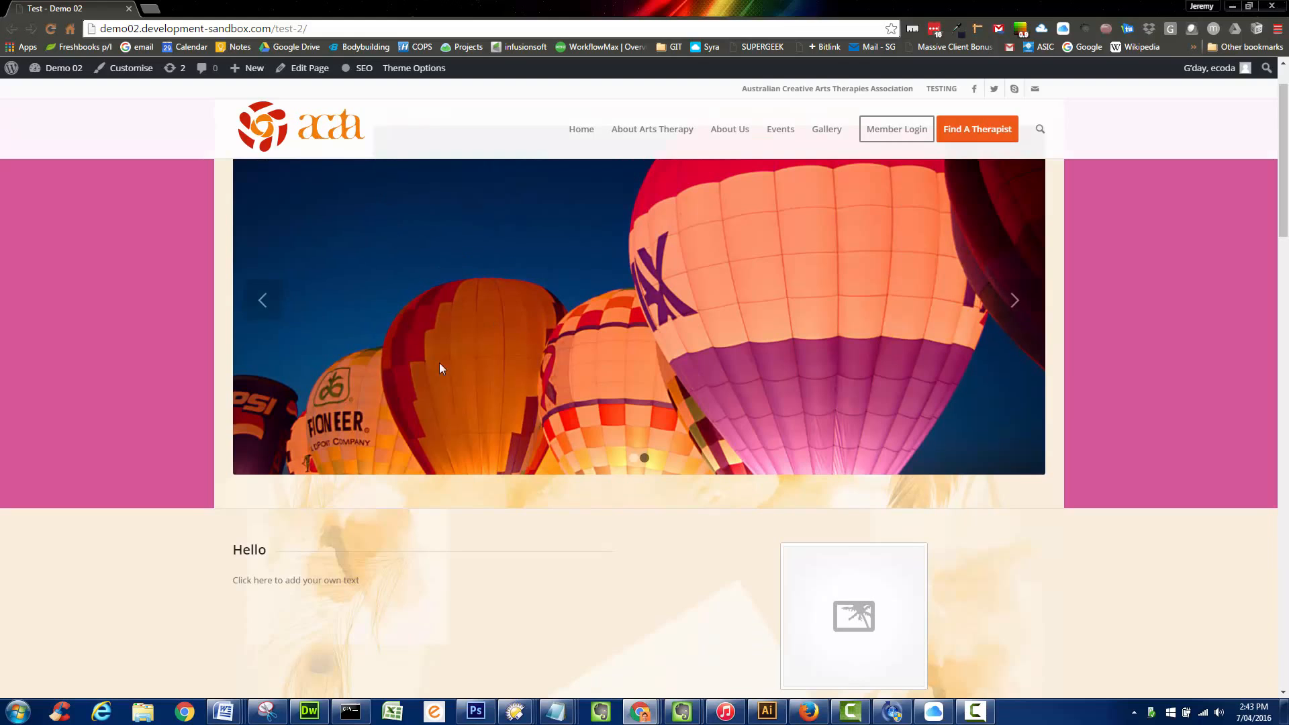
scroll(581, 326, down, 3)
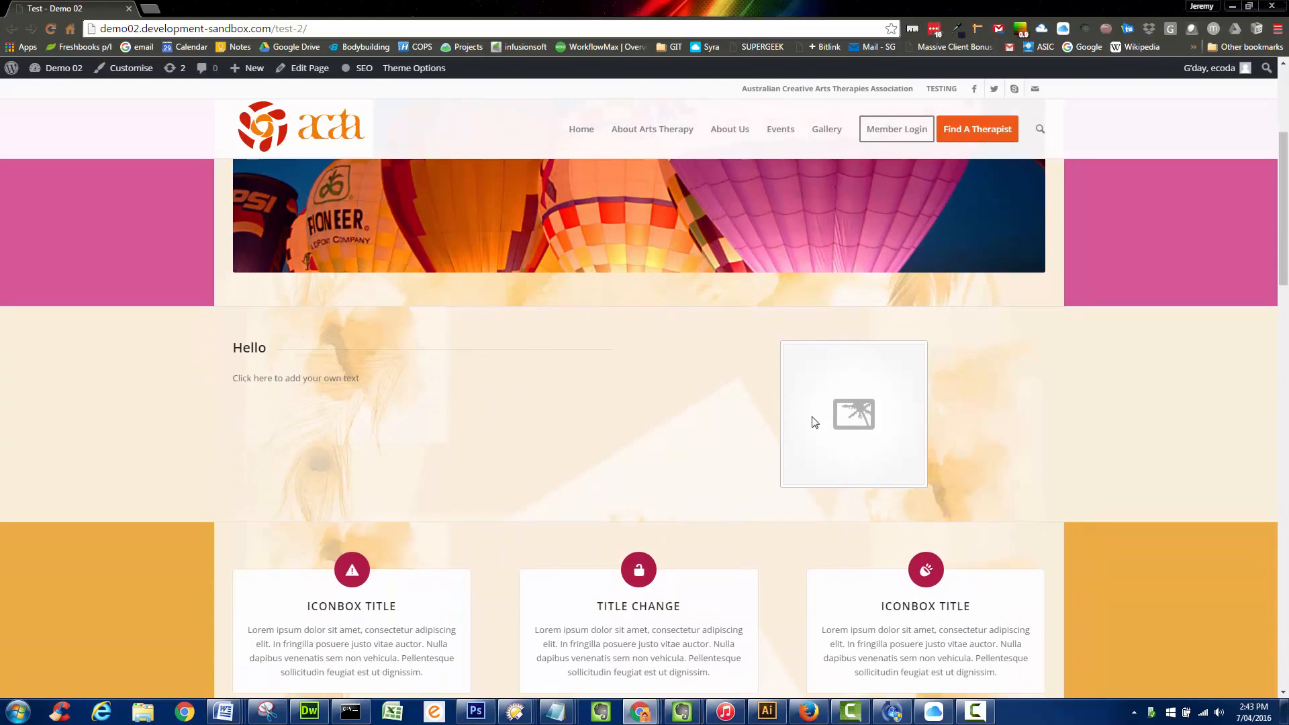
scroll(406, 511, down, 1)
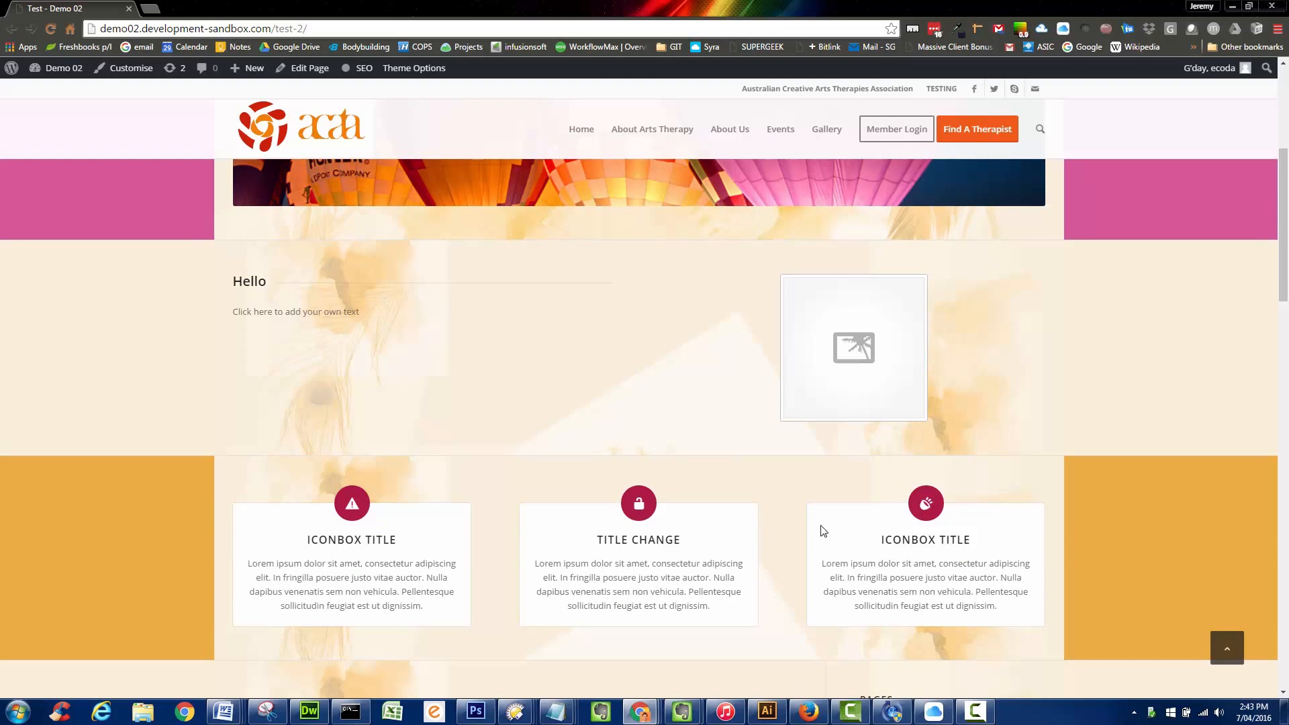
scroll(823, 531, down, 2)
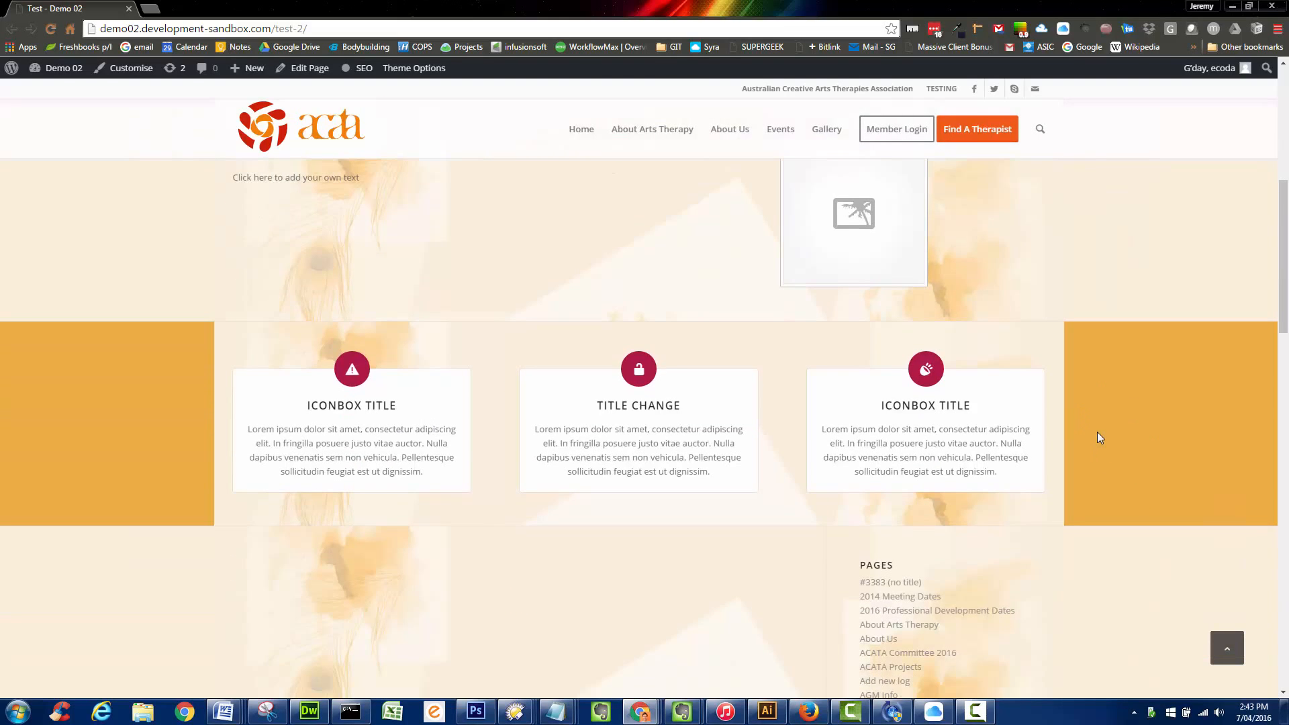
scroll(1099, 437, down, 1)
scroll(880, 503, down, 2)
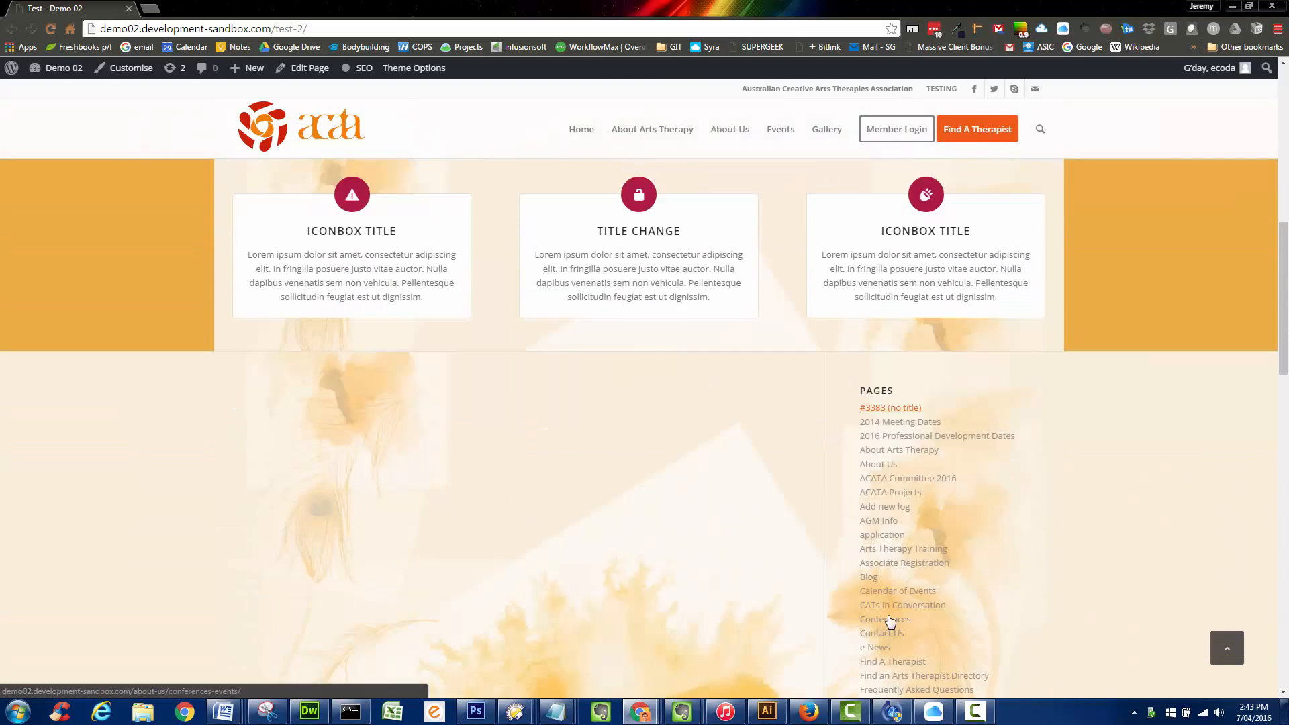
scroll(618, 594, up, 8)
scroll(618, 594, up, 1)
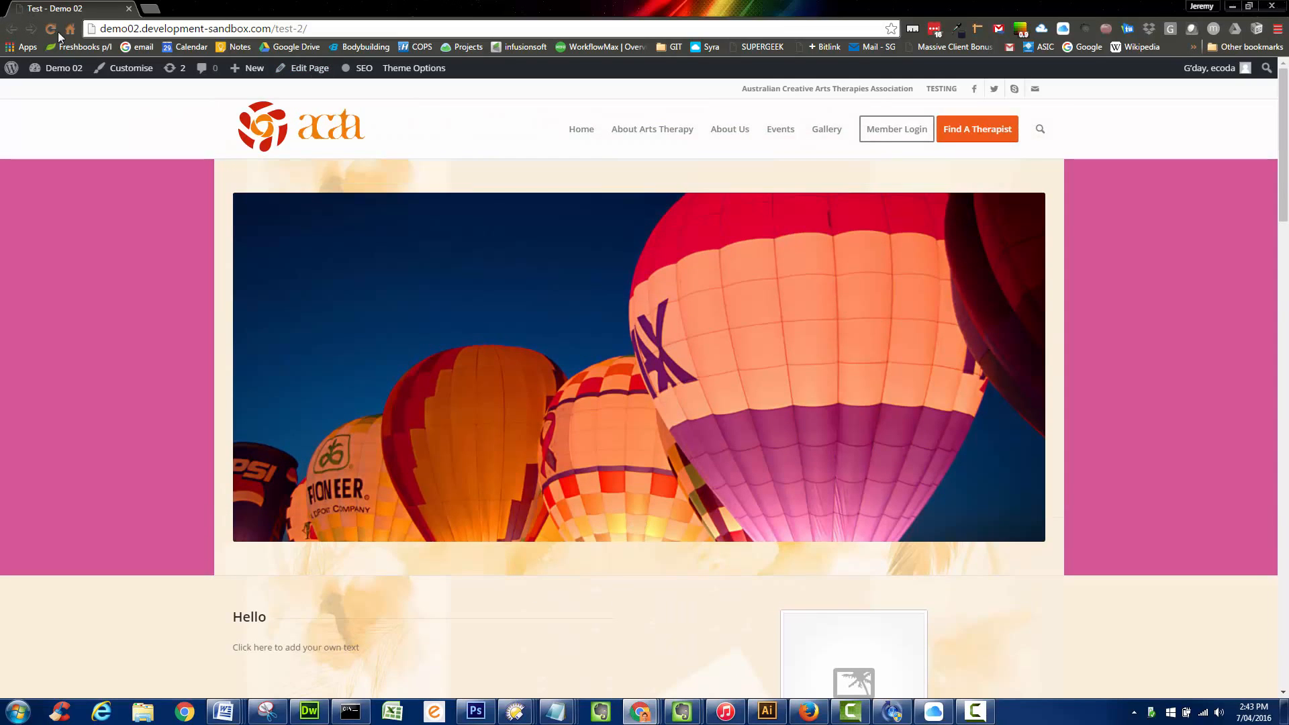
click(128, 9)
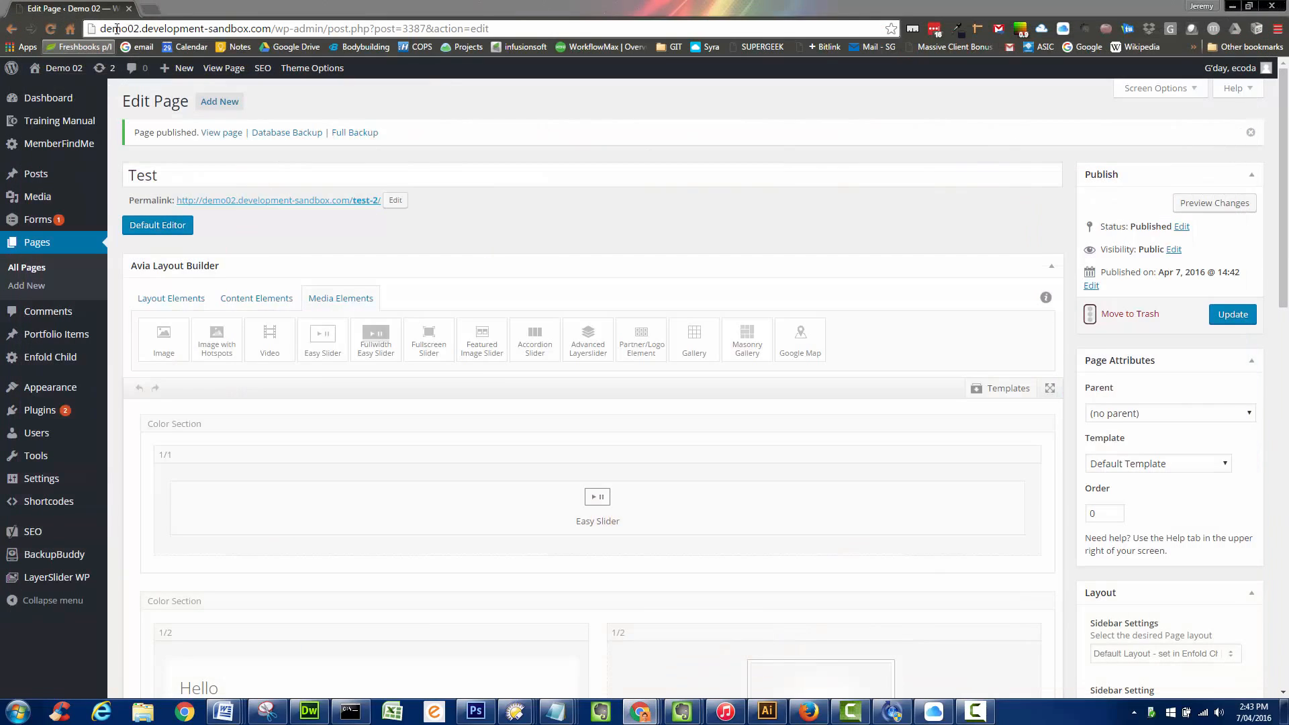
Step: Start another new page in the Advanced Layout Editor, load a saved layout template and check its sections
scroll(531, 396, down, 2)
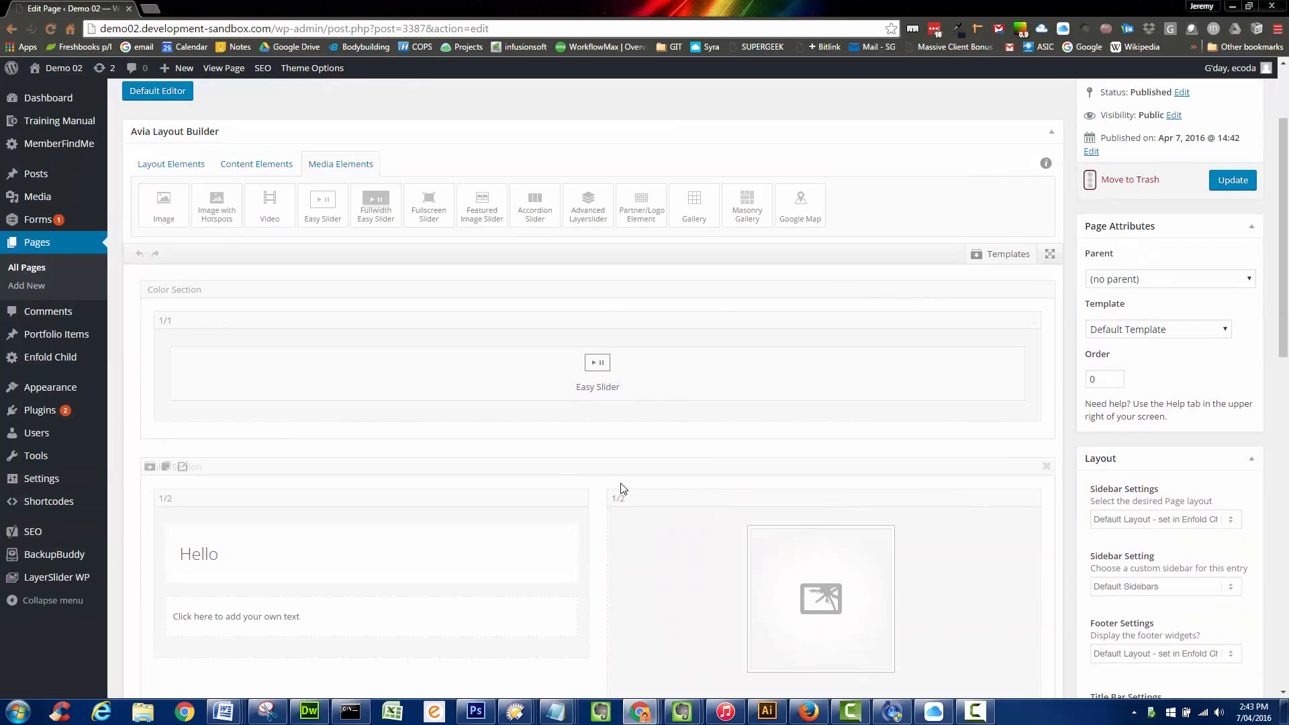
scroll(618, 489, down, 2)
scroll(657, 415, up, 2)
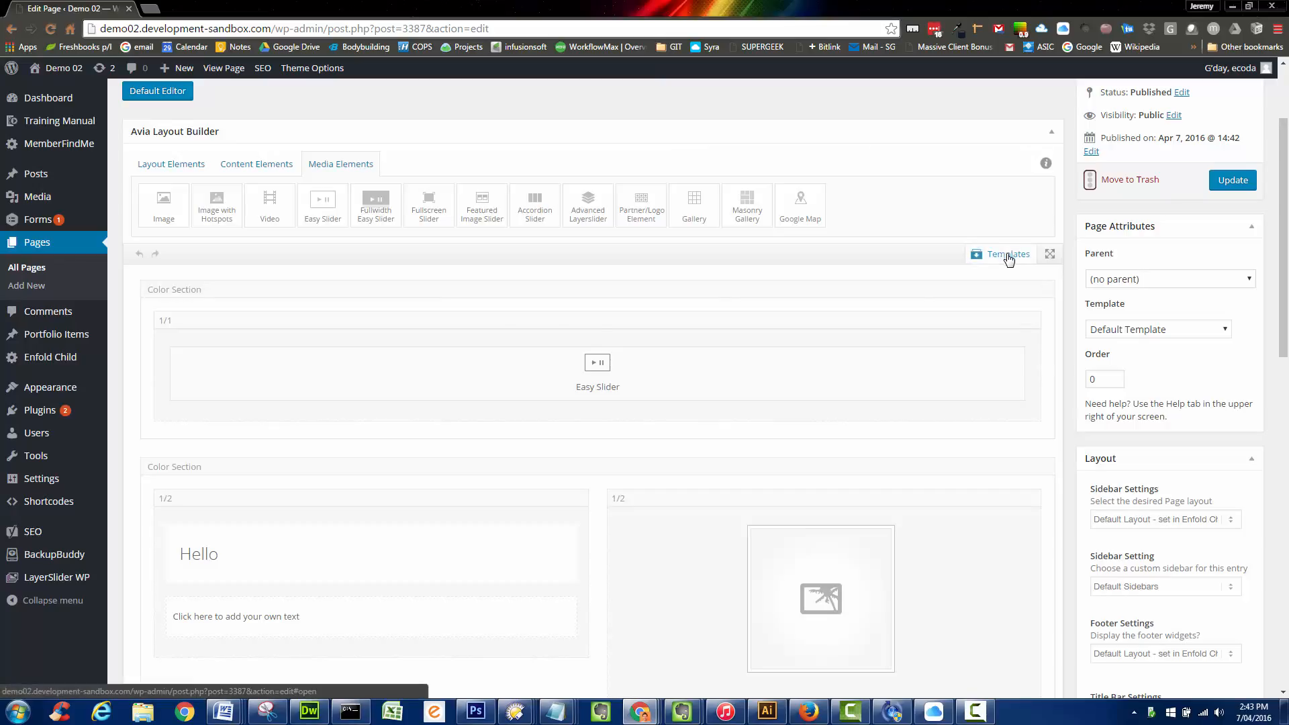
click(25, 285)
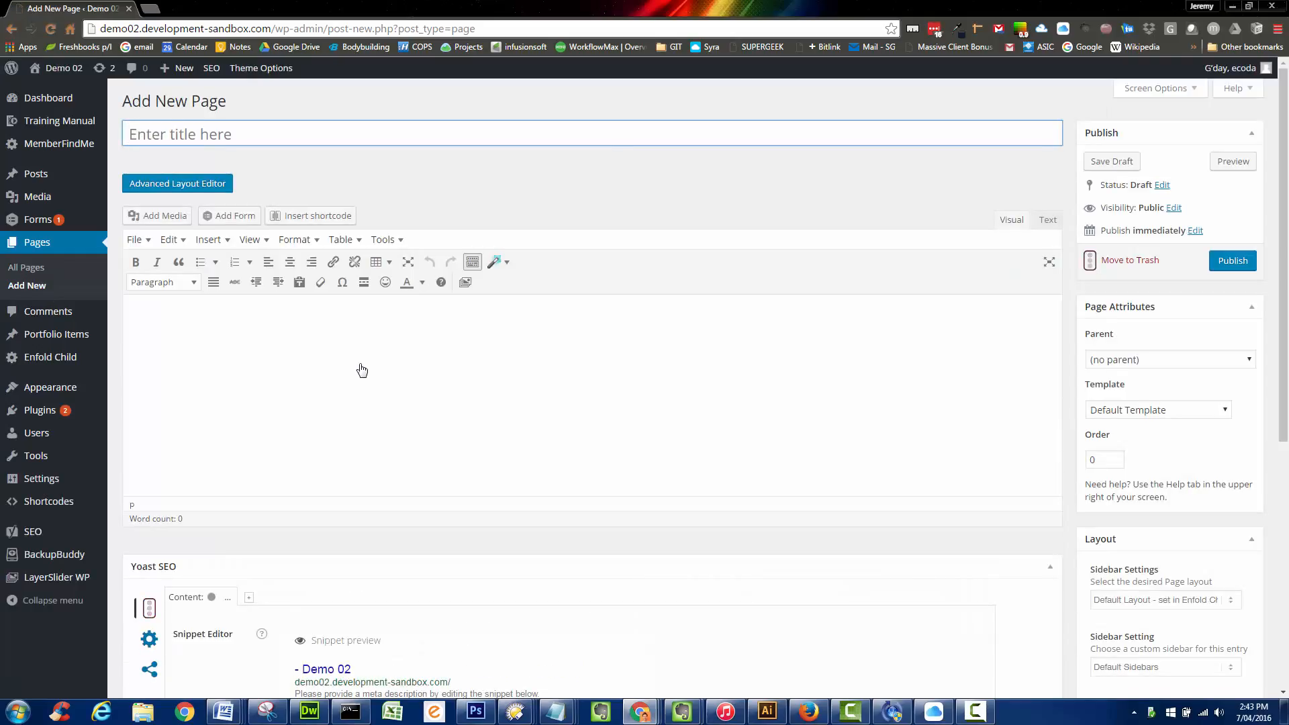
click(216, 184)
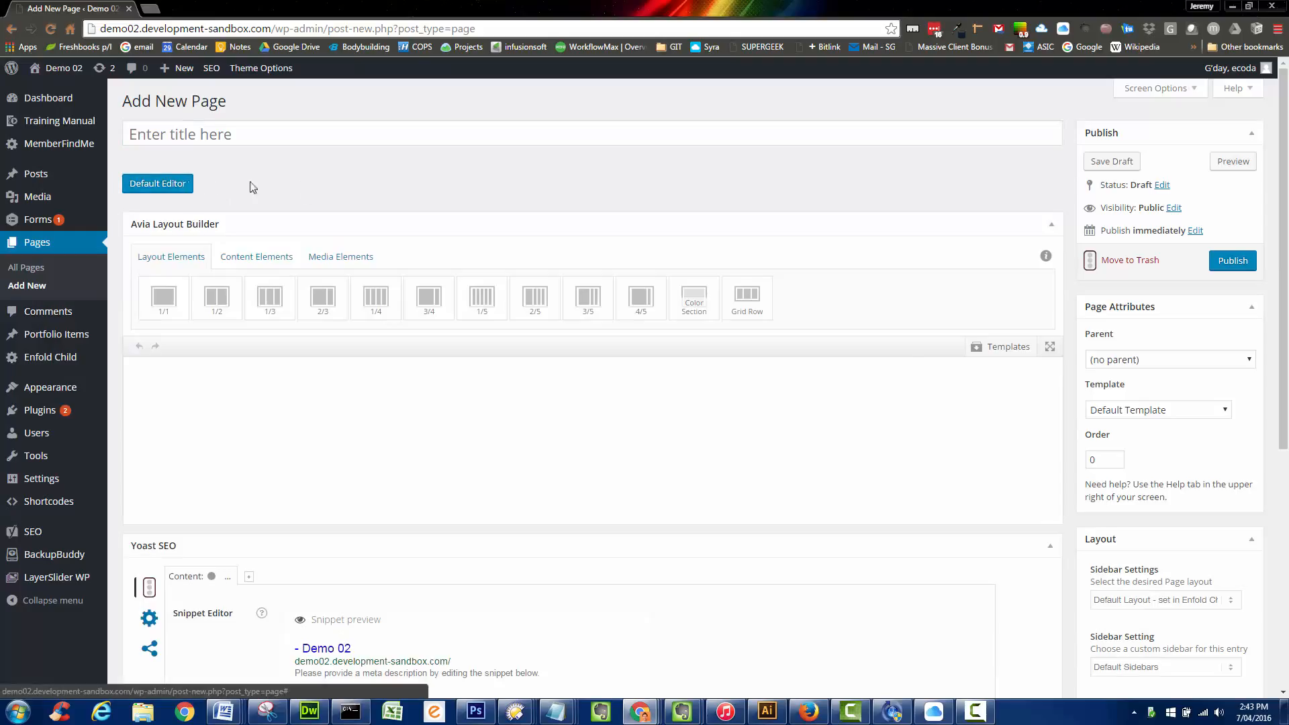
click(1009, 349)
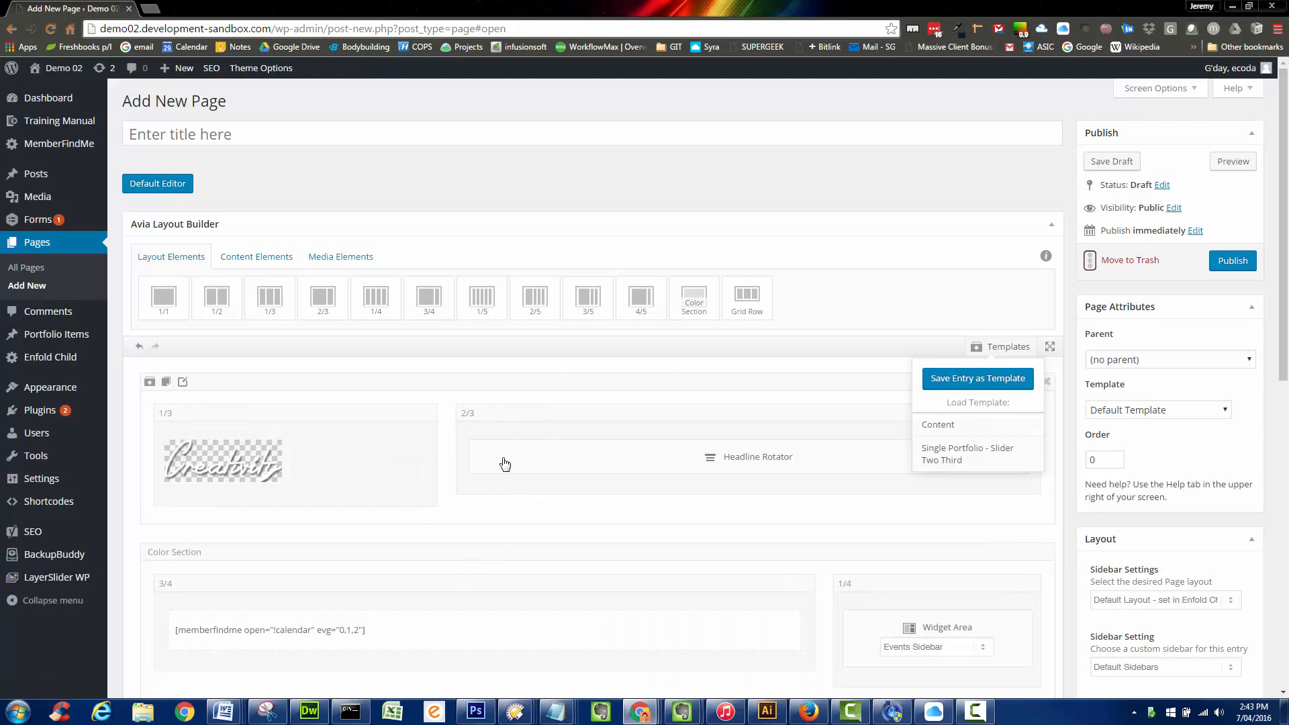
scroll(505, 463, down, 2)
scroll(599, 540, down, 2)
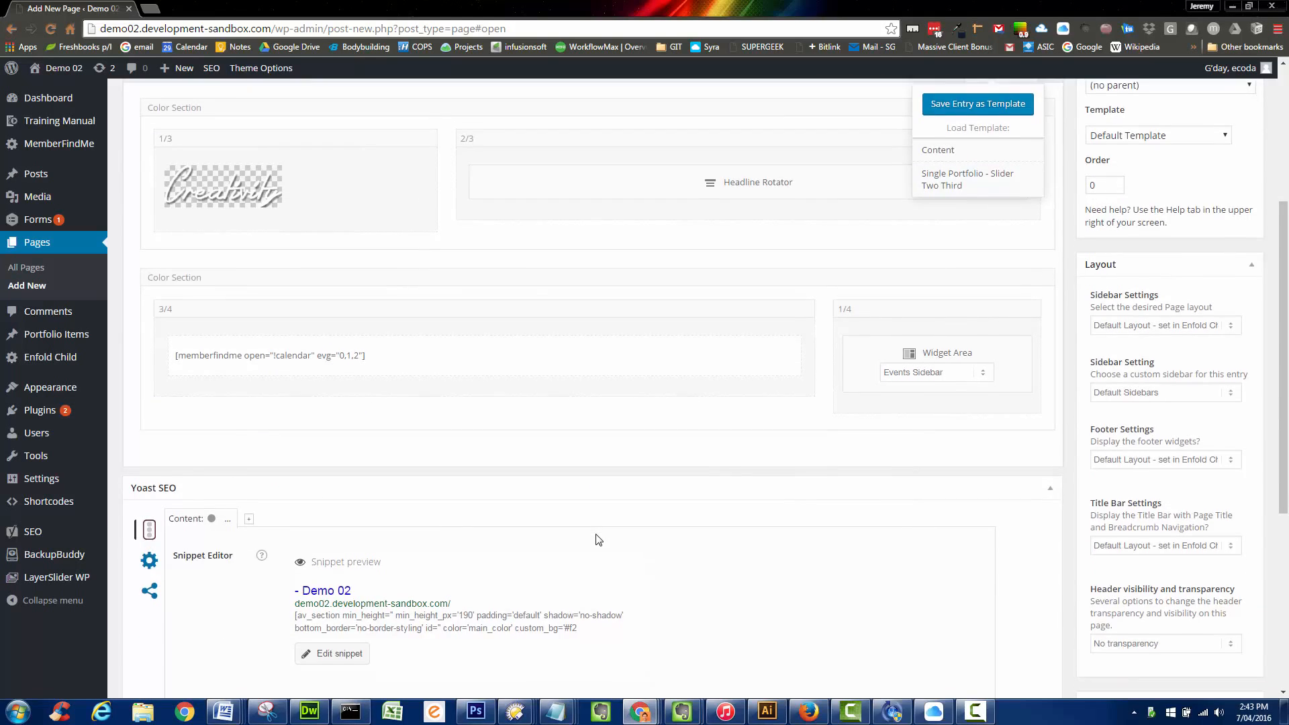
scroll(598, 540, down, 2)
scroll(598, 540, up, 7)
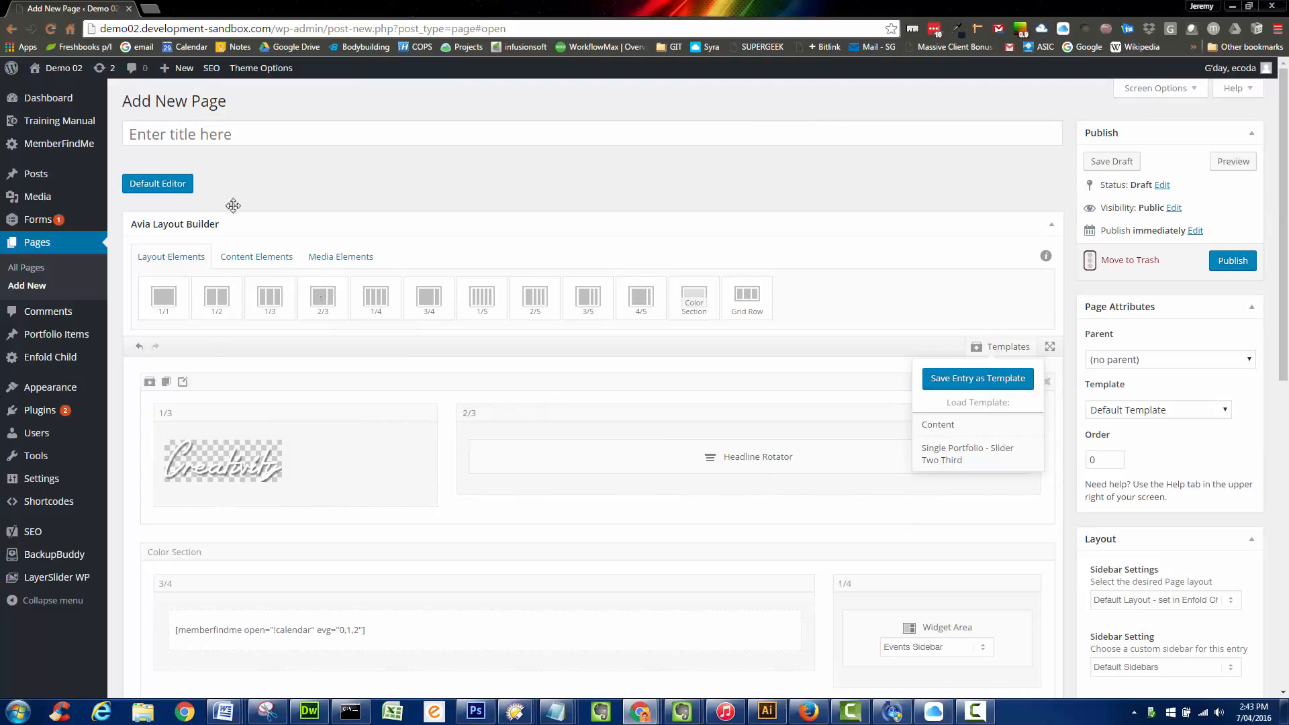
Step: Leave the new page without saving and review the MemberFindMe dashboard, member list and membership levels
click(83, 146)
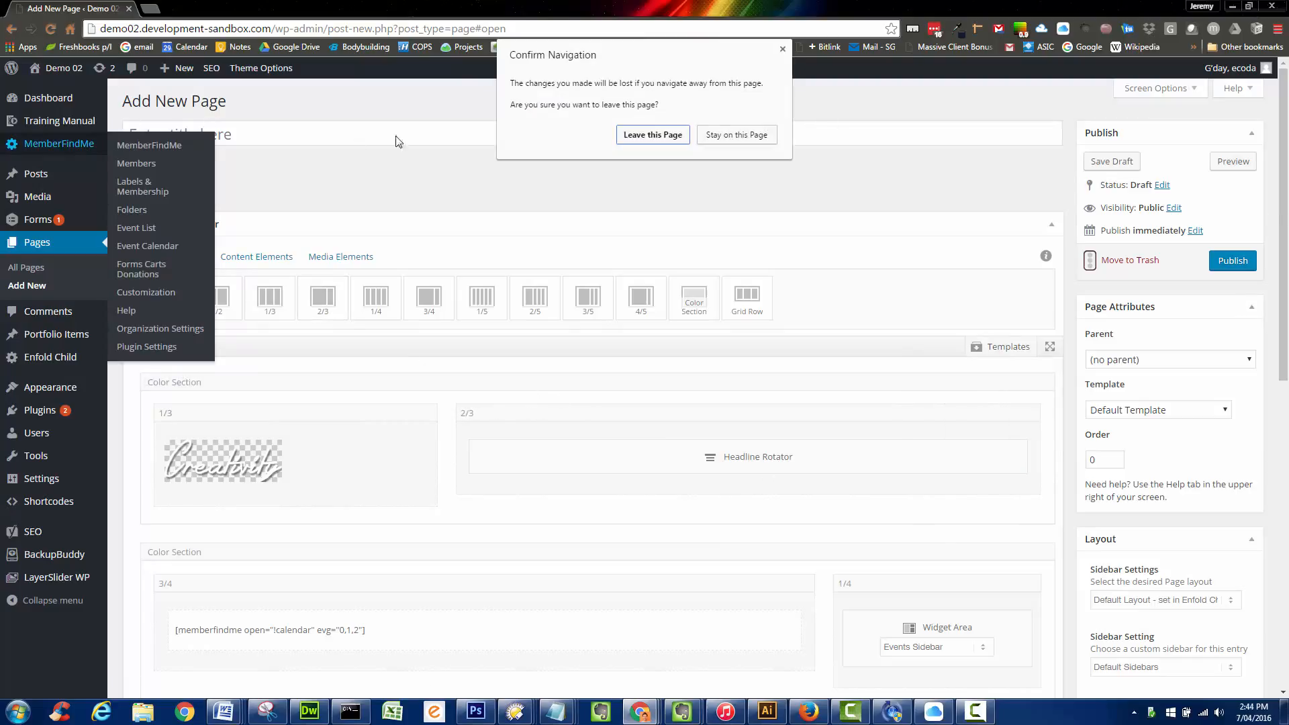
click(675, 139)
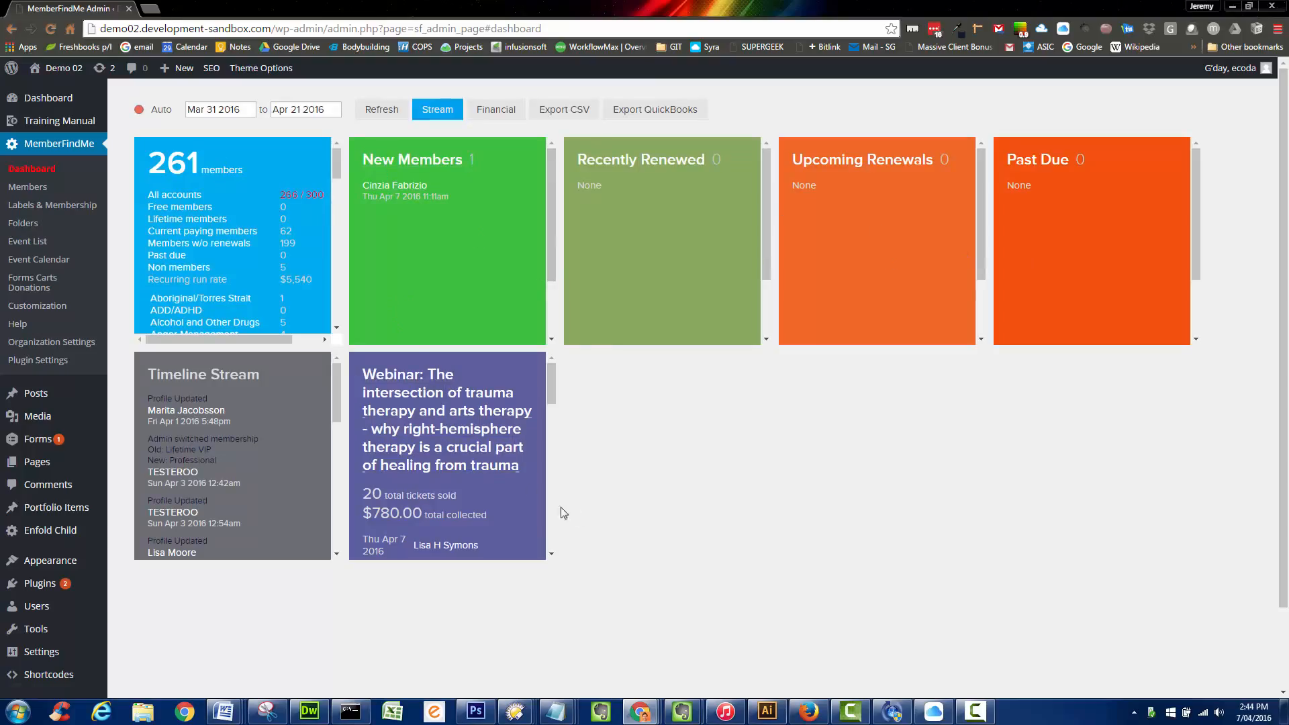
click(32, 188)
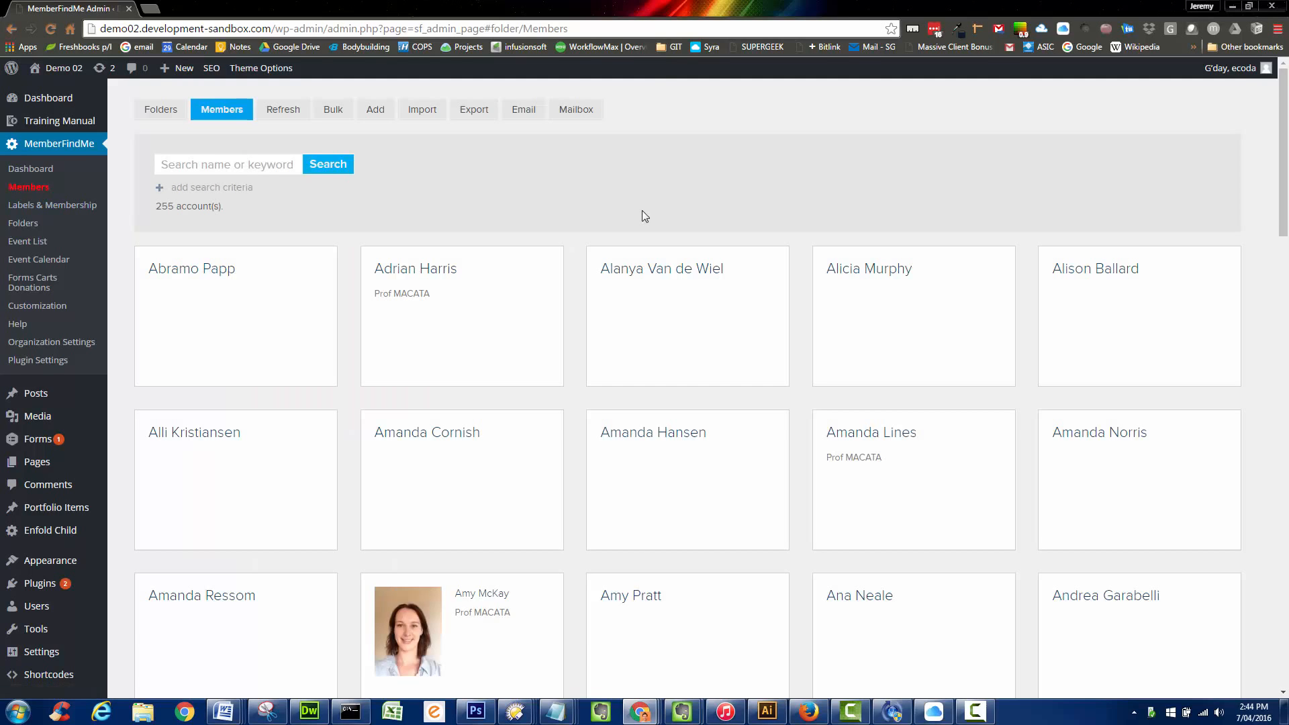
scroll(642, 215, down, 9)
scroll(638, 221, down, 5)
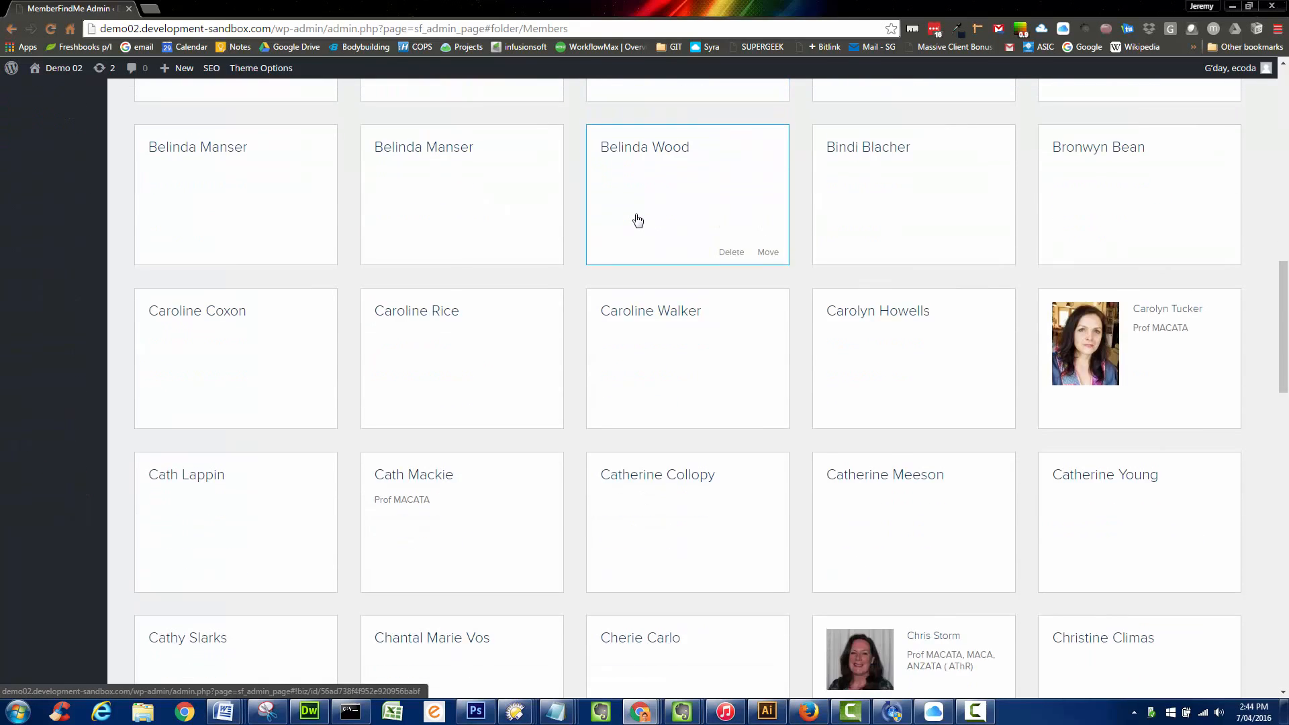
scroll(635, 221, up, 14)
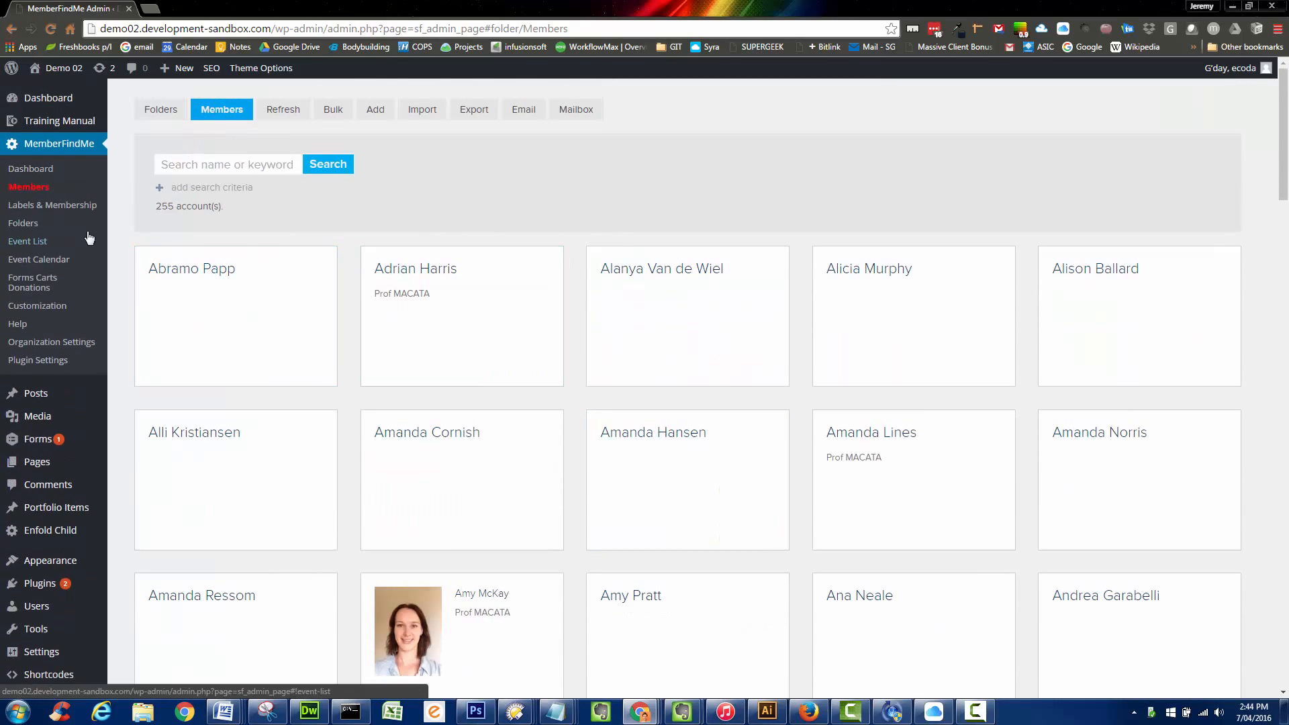
click(63, 212)
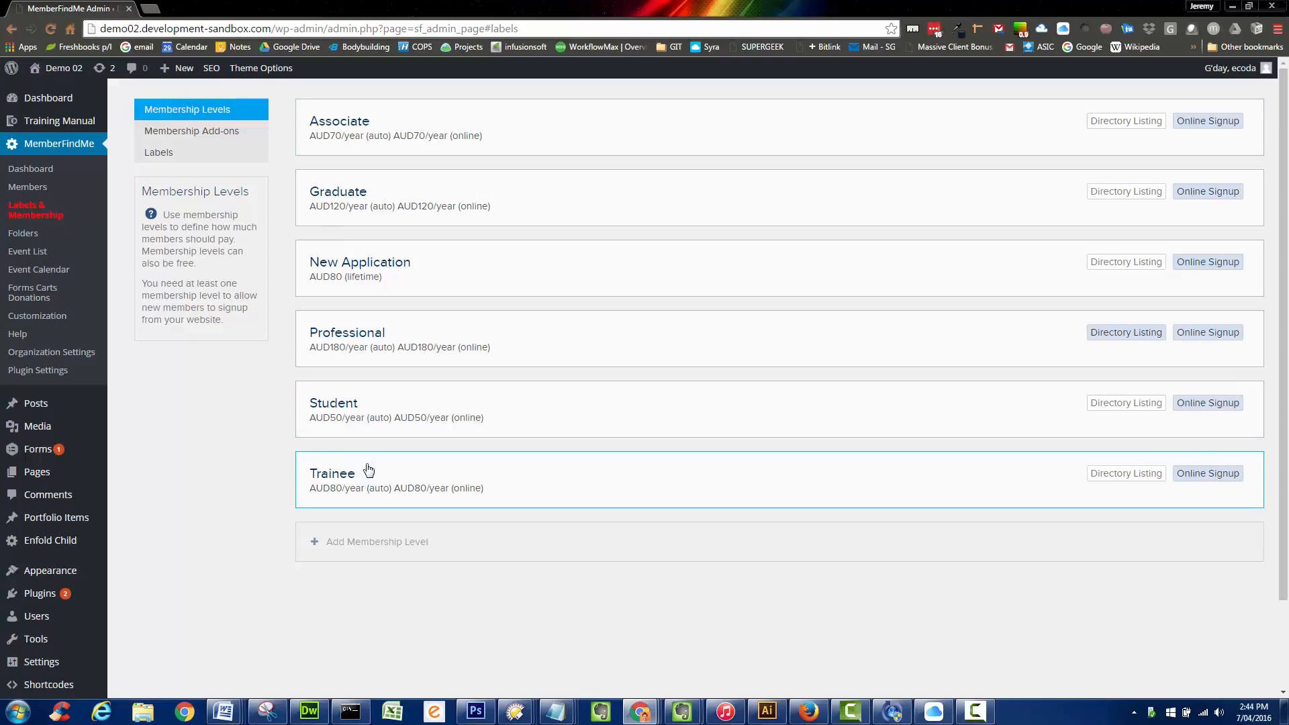
Step: Look through the MemberFindMe folders and open the timeline of the member in the Recommend folder
click(27, 235)
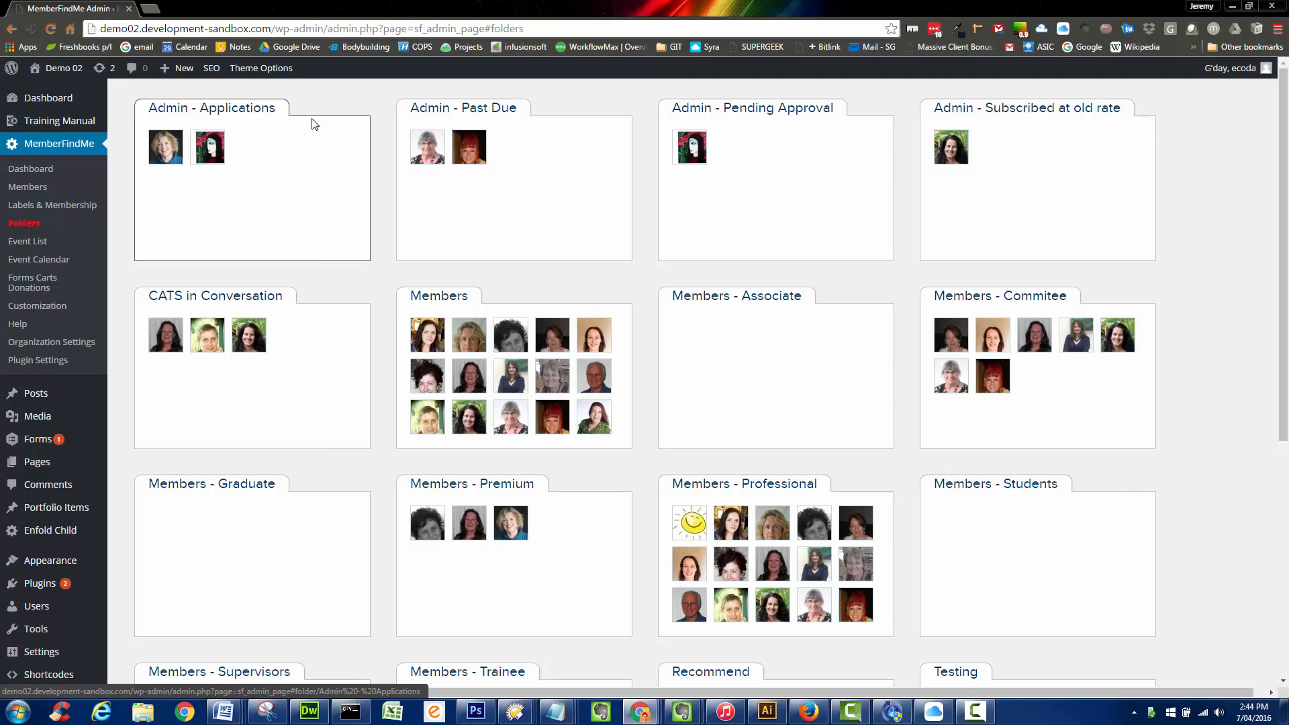
scroll(1145, 497, down, 6)
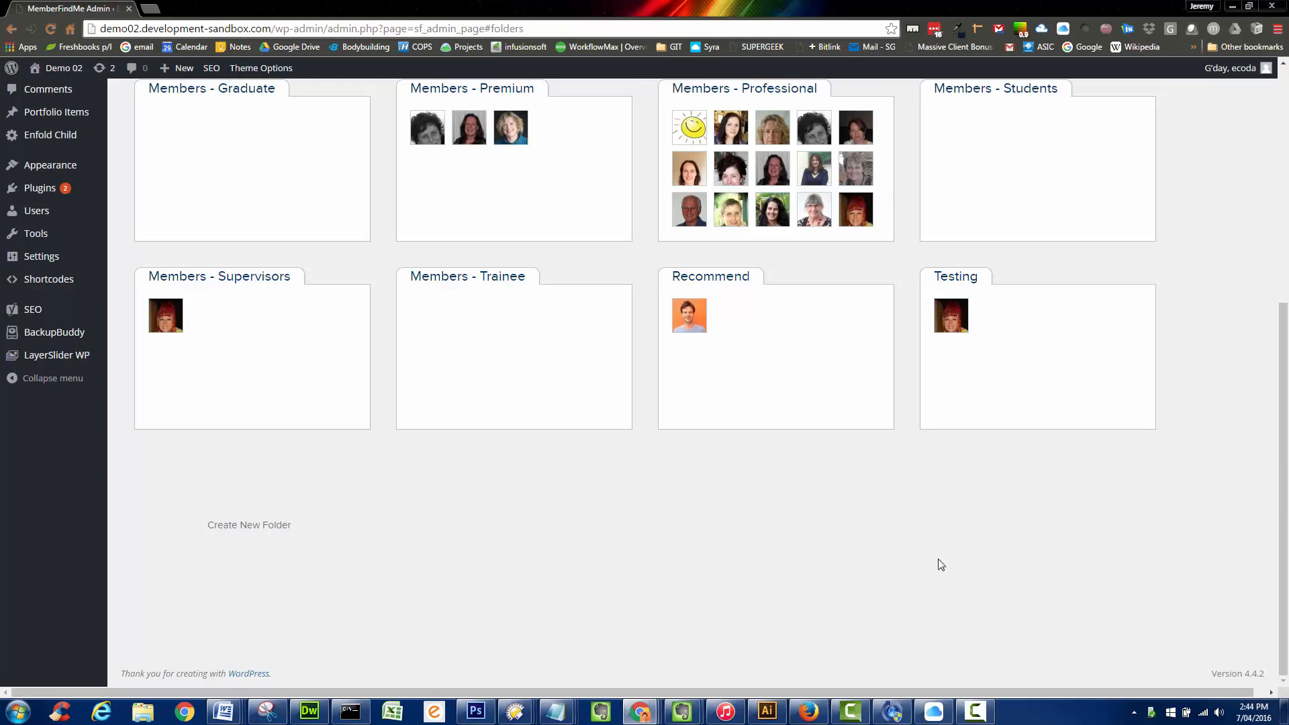
scroll(875, 533, up, 2)
click(777, 483)
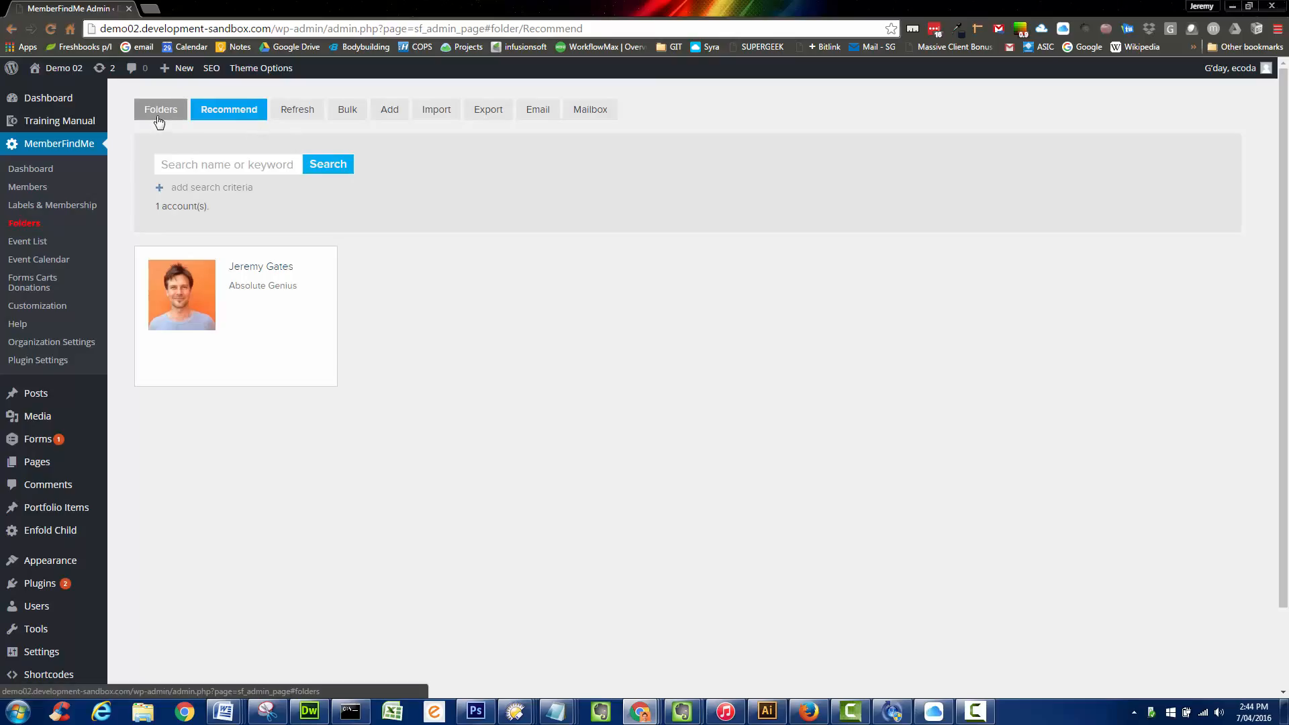
click(264, 297)
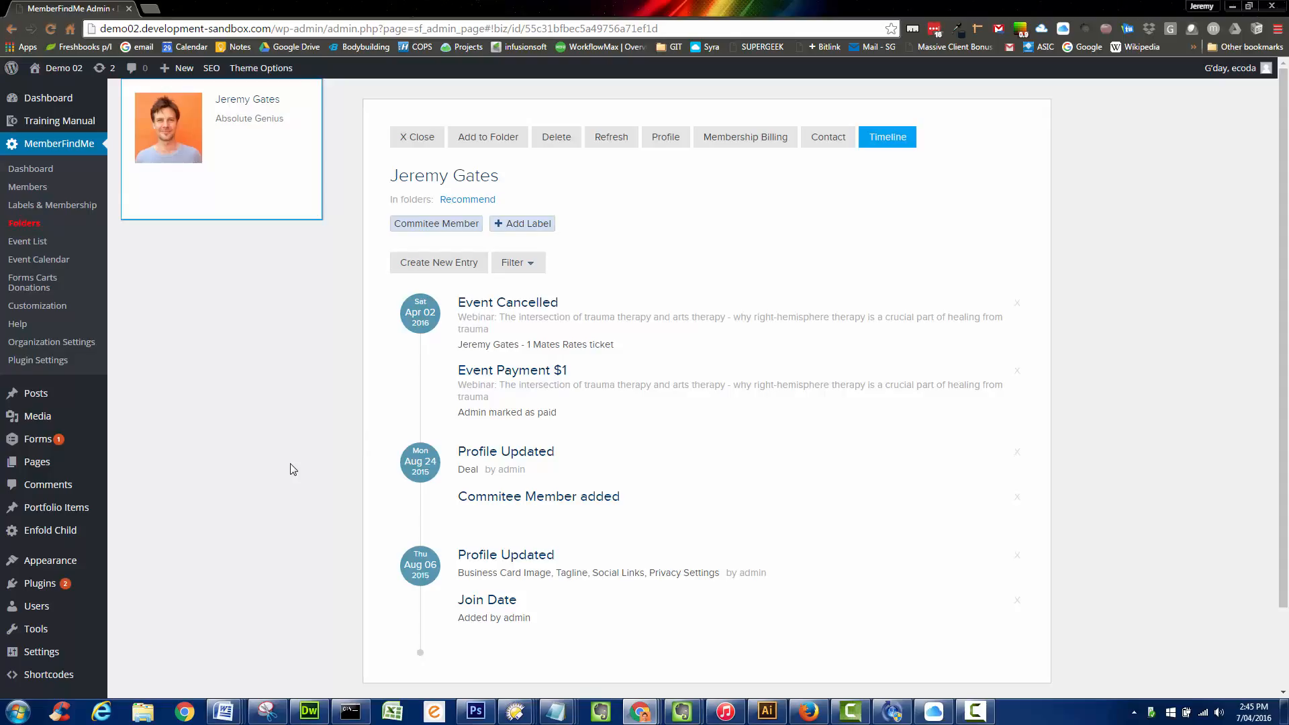
Step: Create a new form titled "Log Book"
click(51, 441)
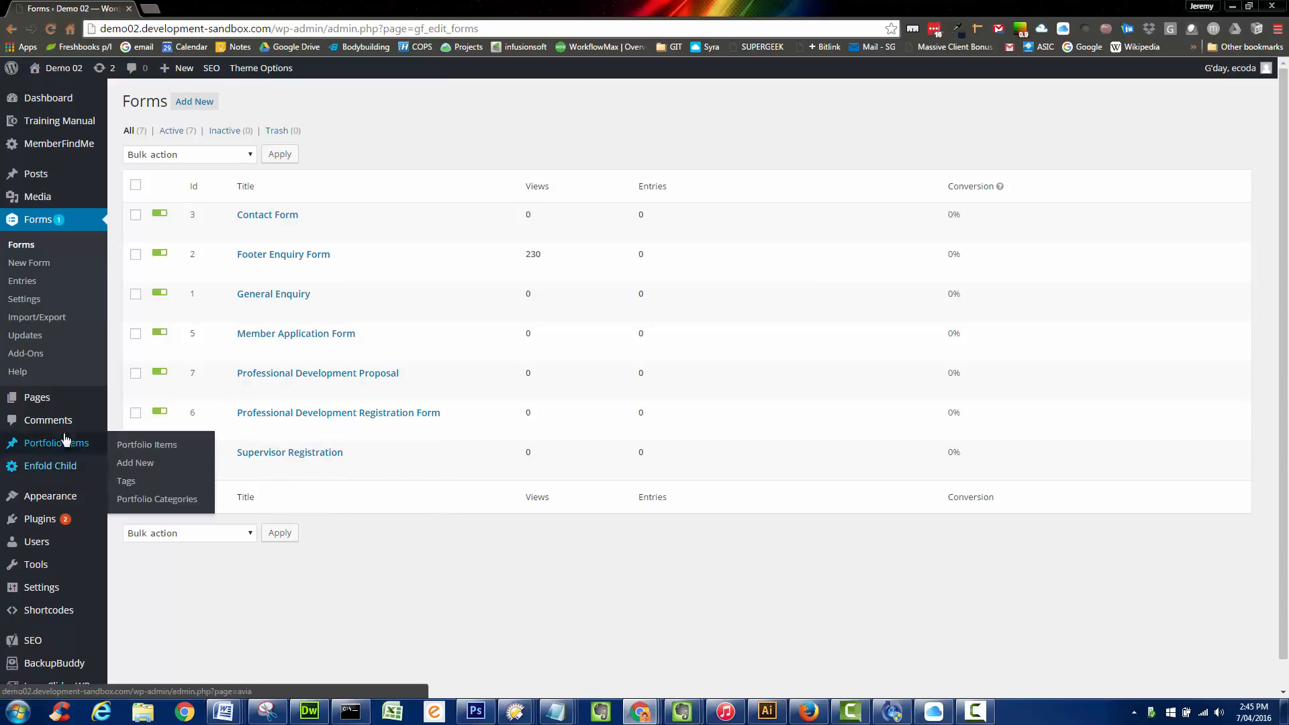
click(36, 266)
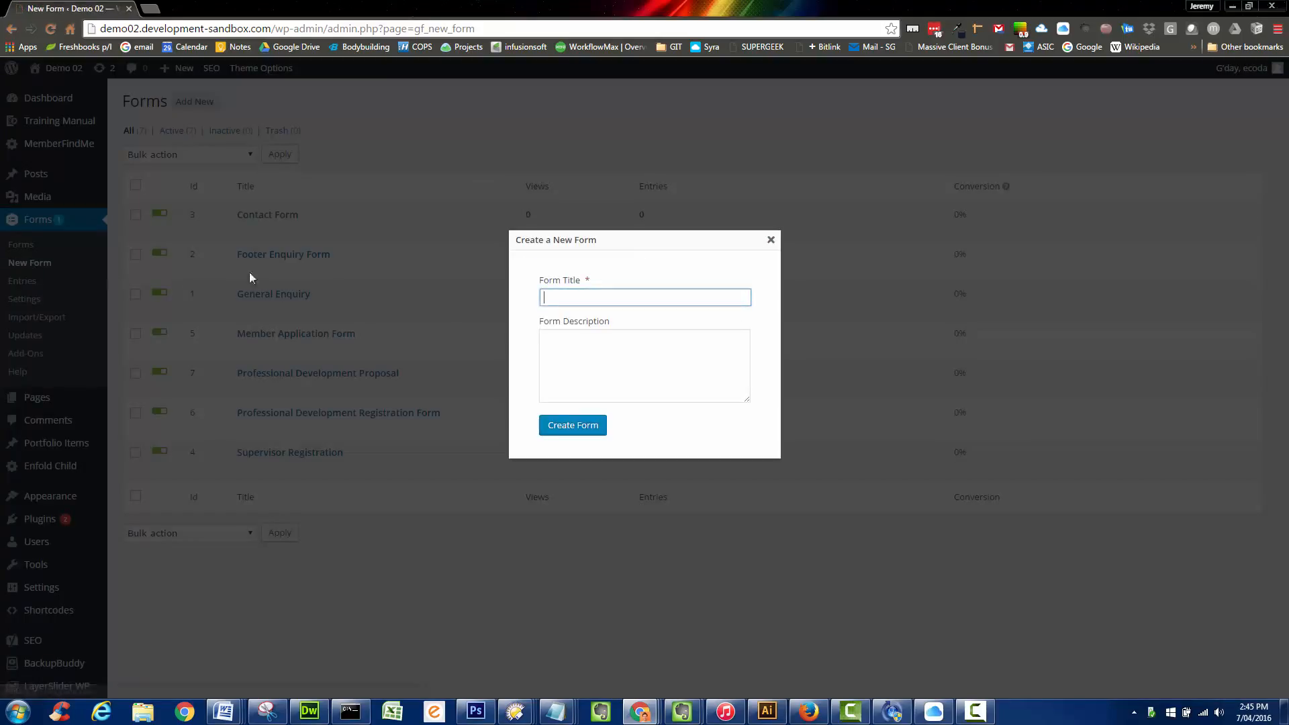
text(Log Boof)
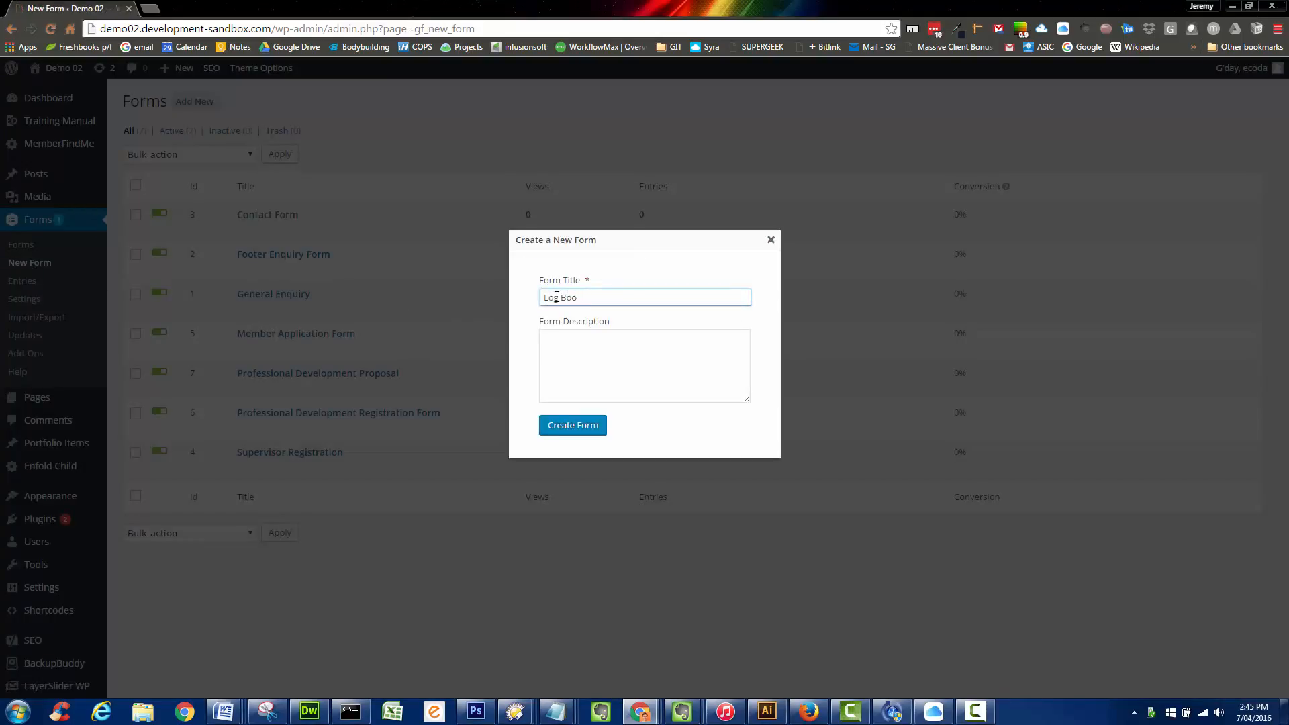
click(567, 428)
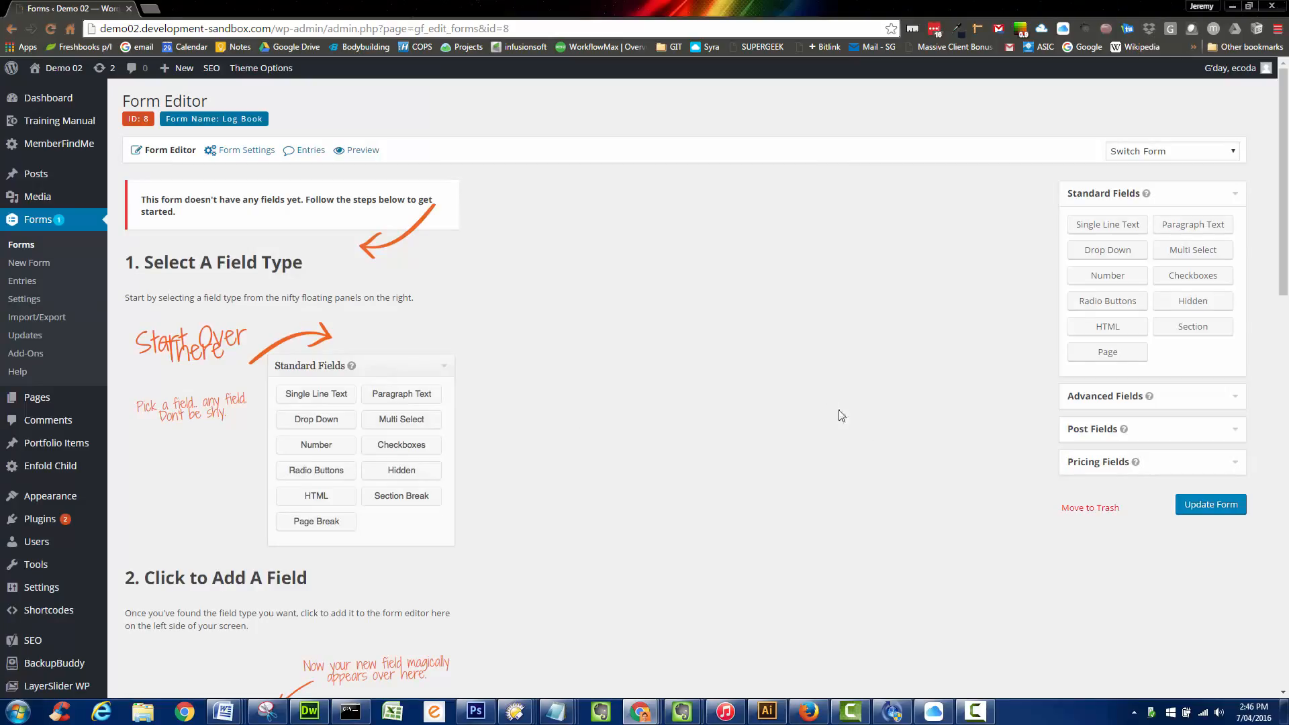
Step: Check the standard and advanced field types, add a List field to the form and duplicate it
click(1212, 403)
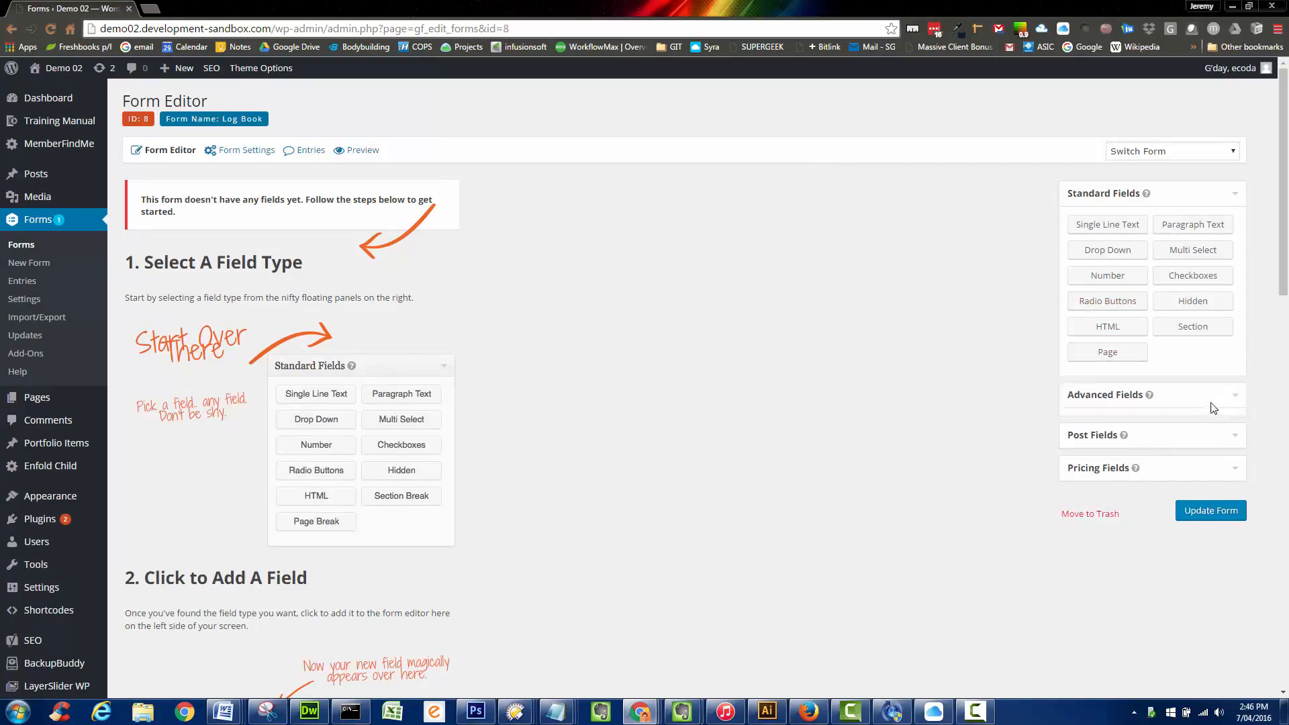
click(1240, 227)
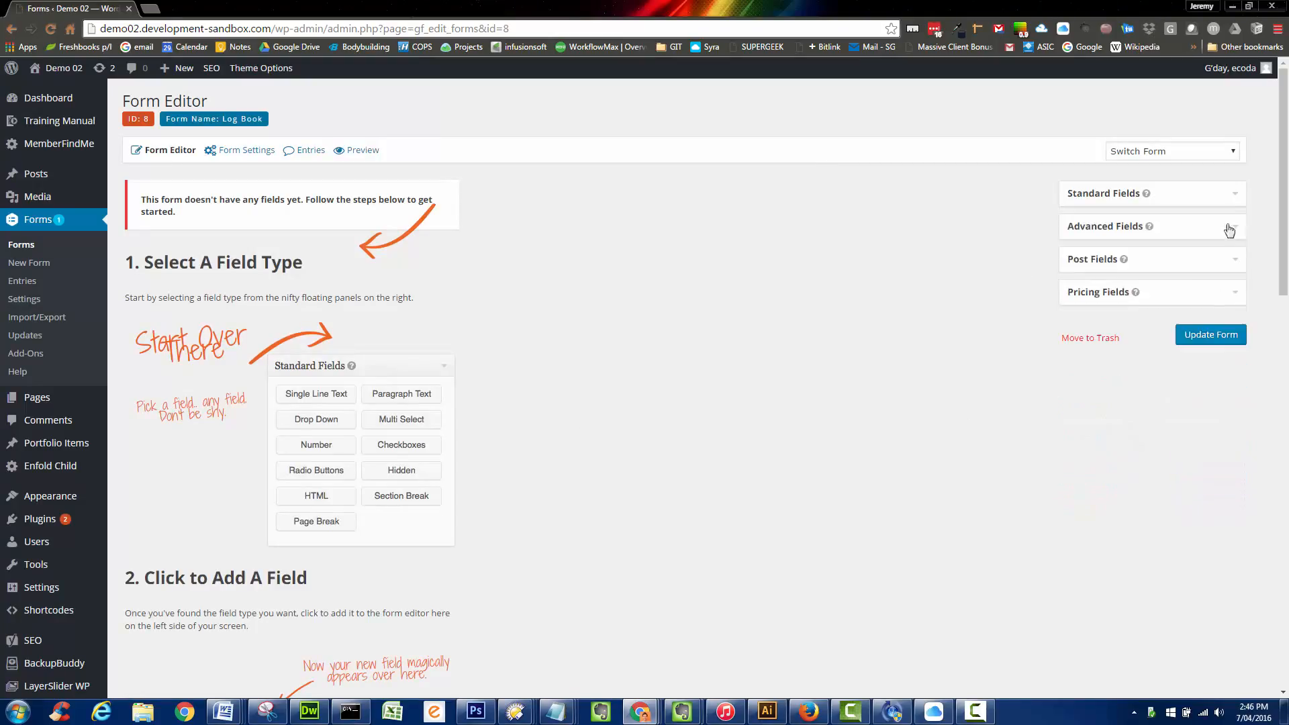
click(1236, 200)
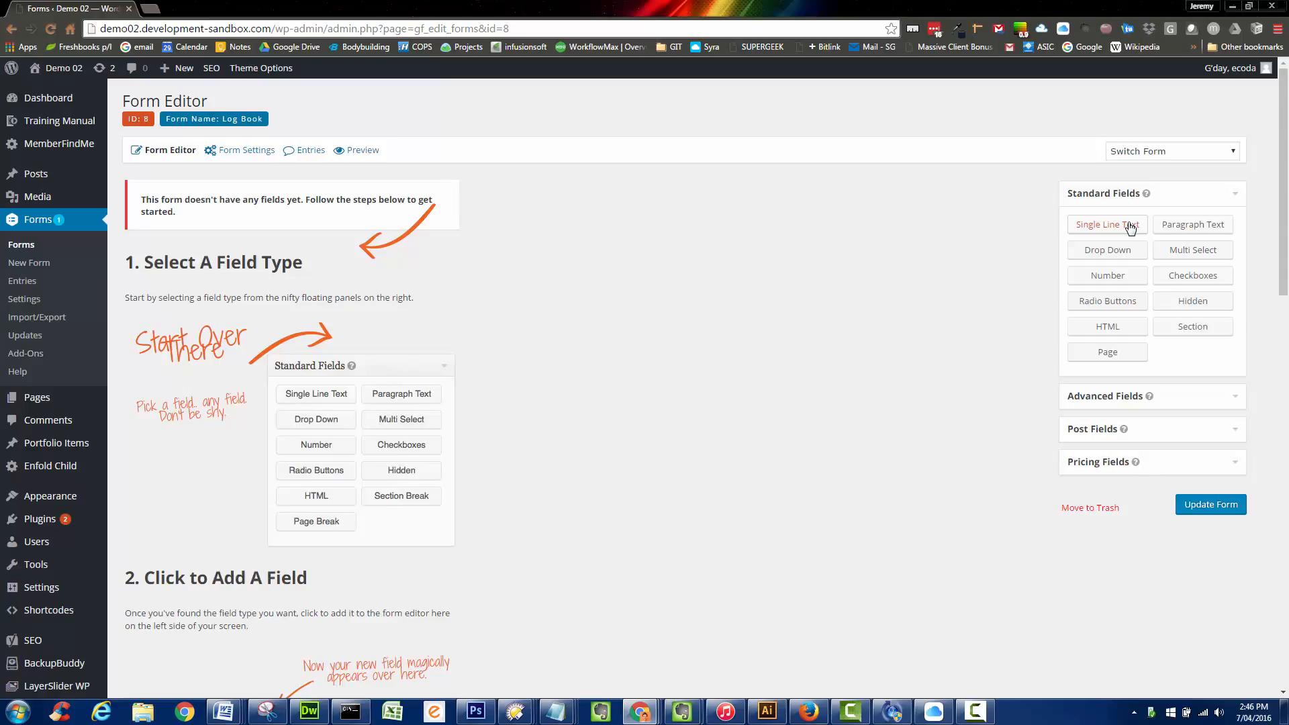
click(1237, 396)
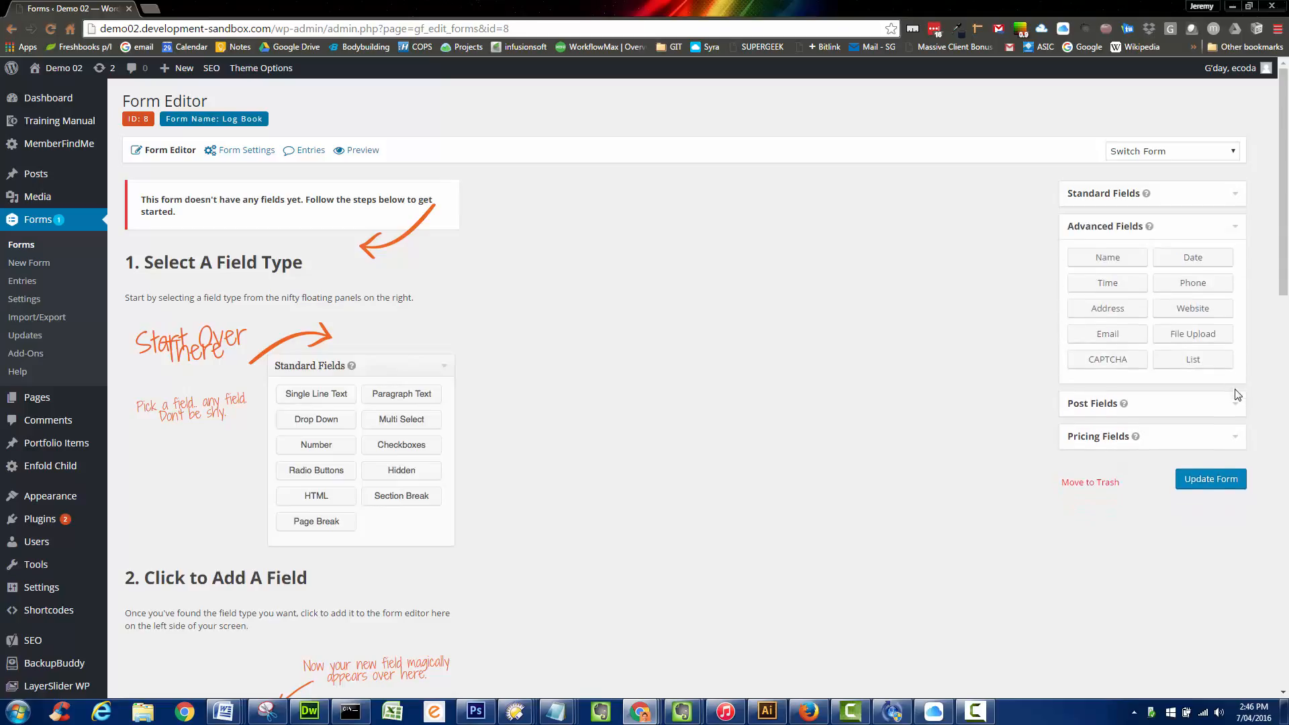
click(1201, 362)
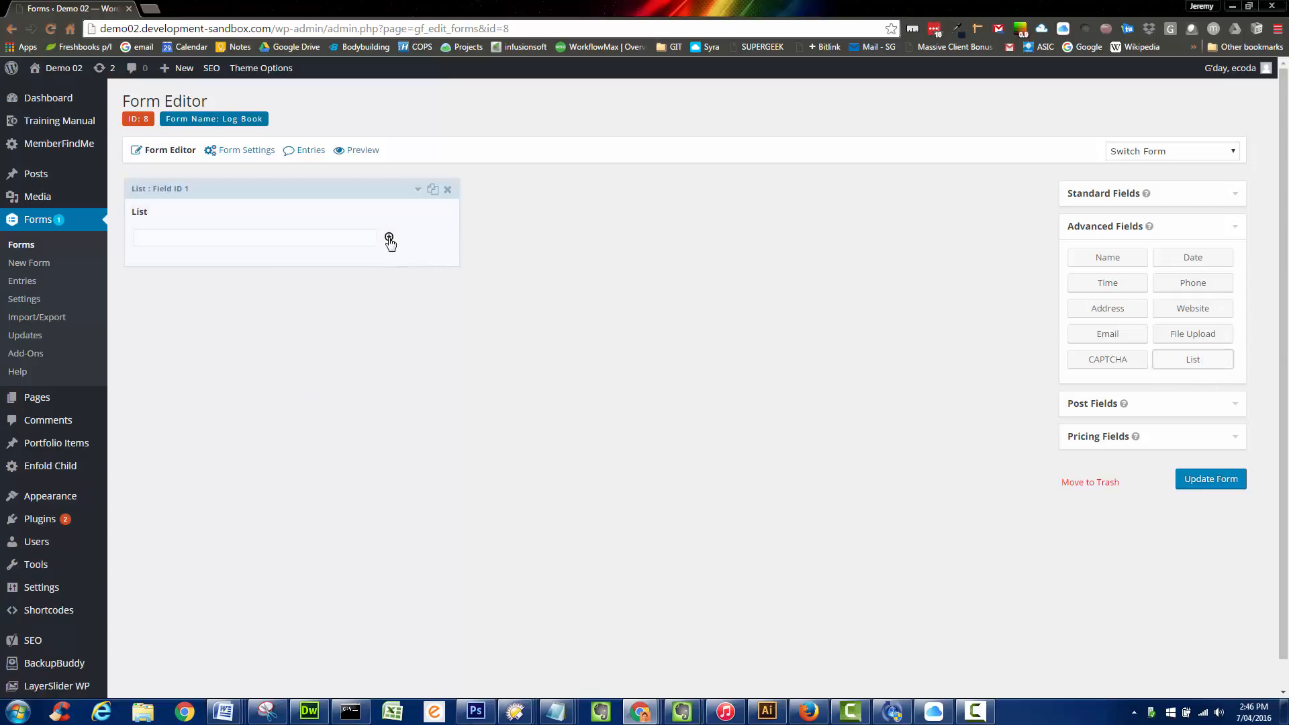
click(433, 195)
Step: Open the first List field's settings and review its General, Appearance and Advanced options
click(419, 192)
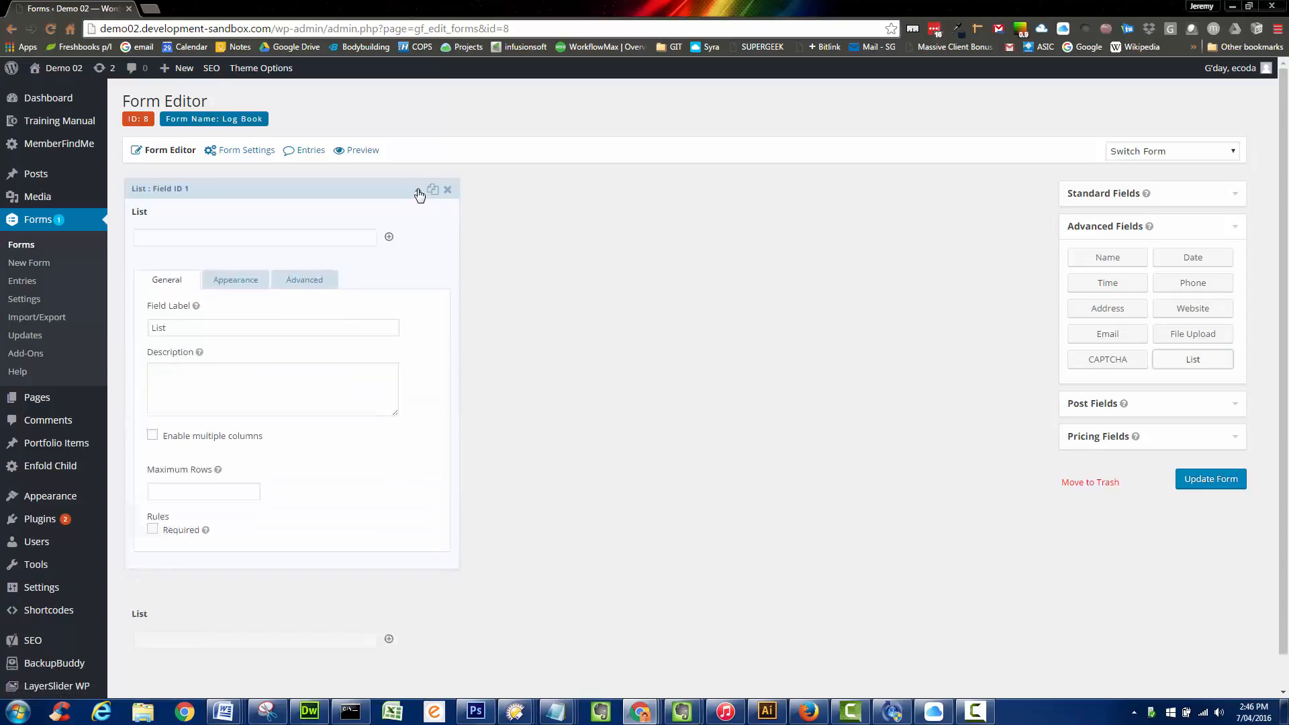
click(233, 280)
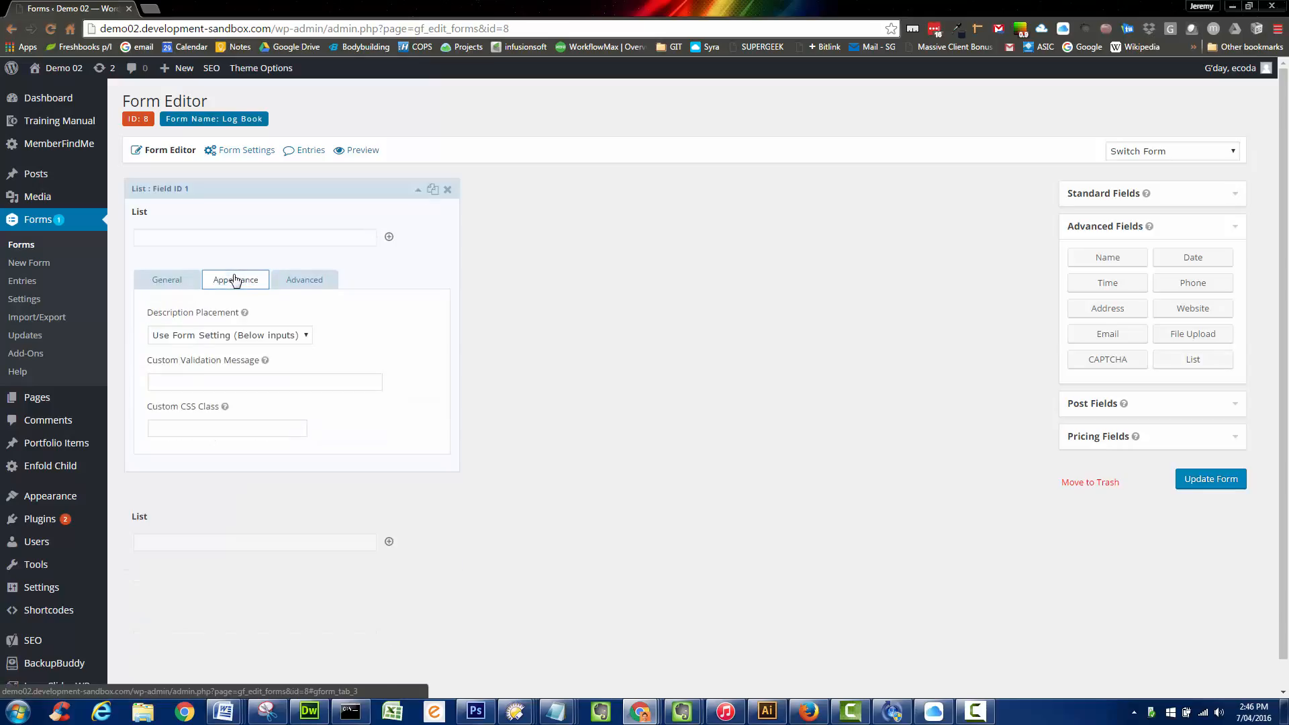
click(301, 282)
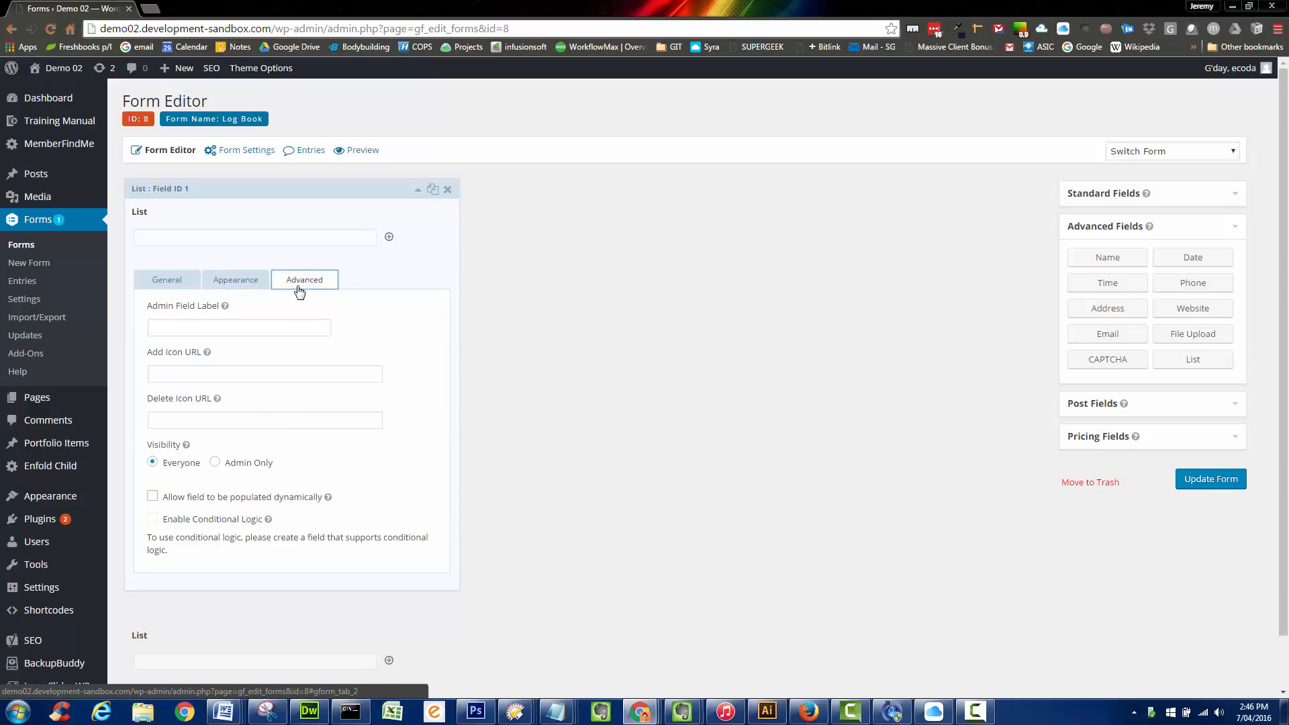
click(181, 283)
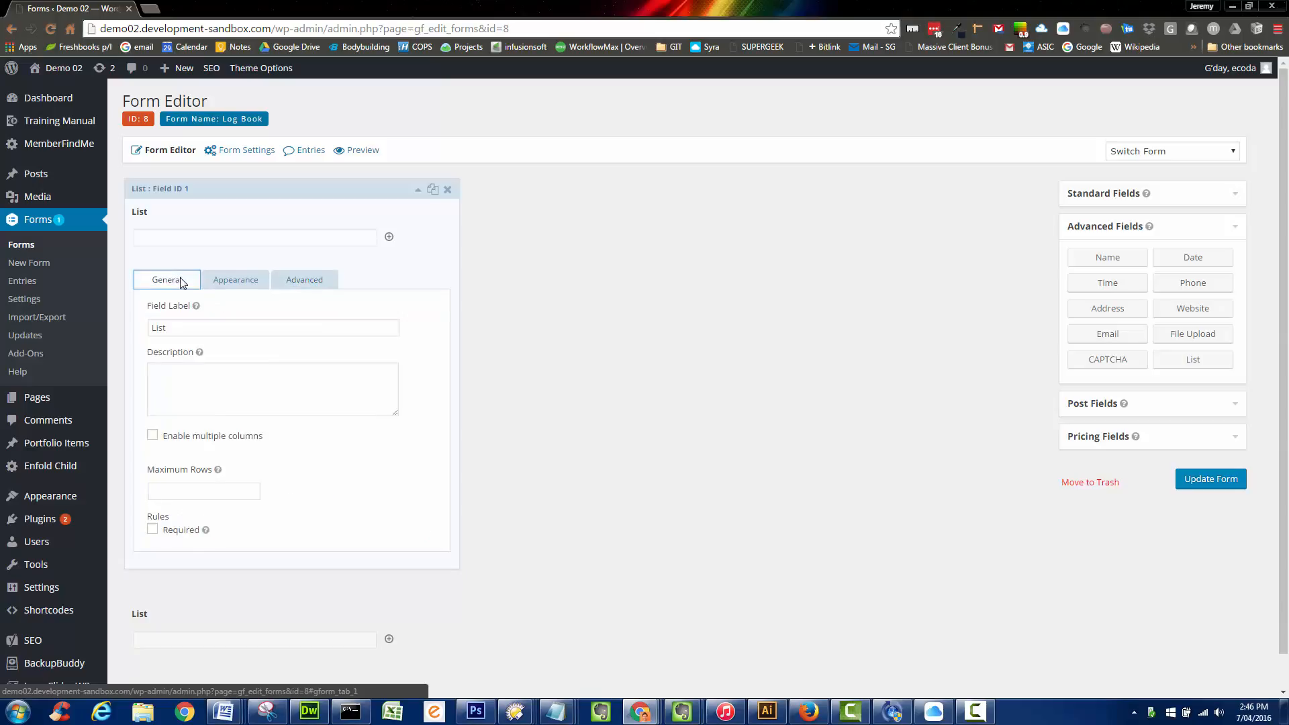
Step: Enable multiple columns on the first List field, add a fourth column, and name the first three Date, Supervisor and Activity
click(153, 435)
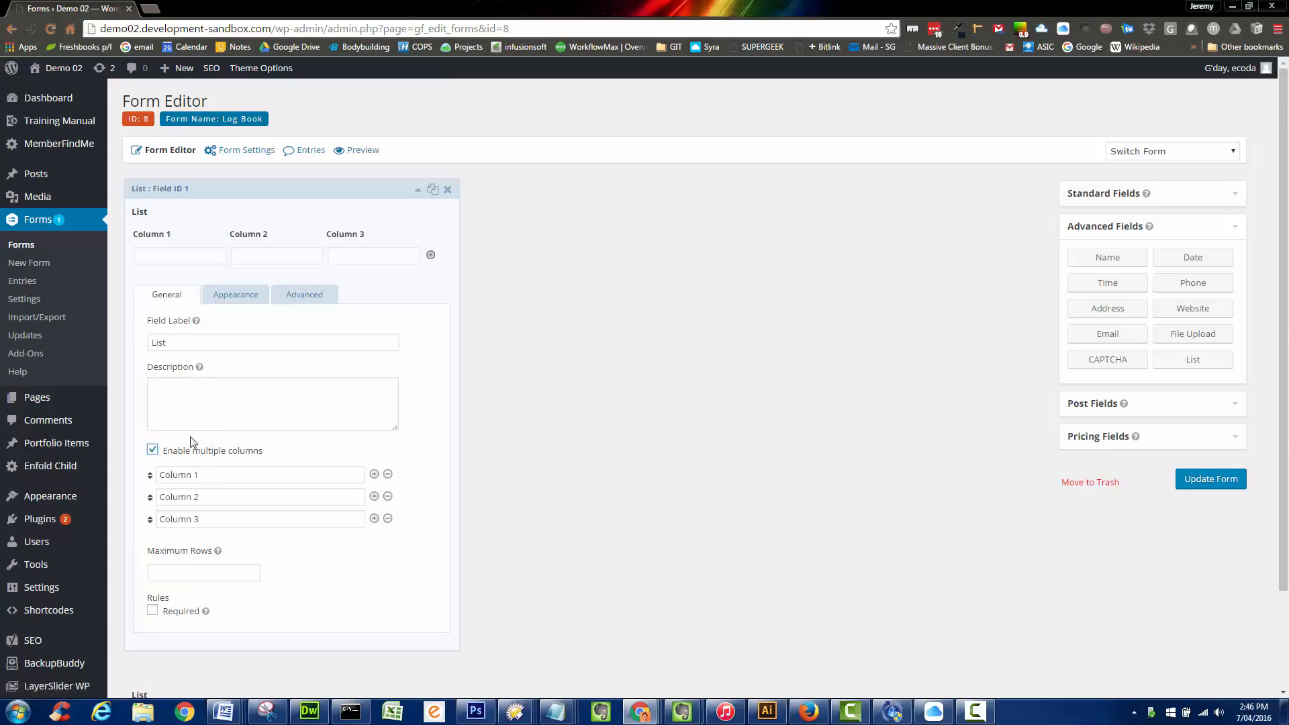
click(374, 518)
drag(231, 473, 160, 475)
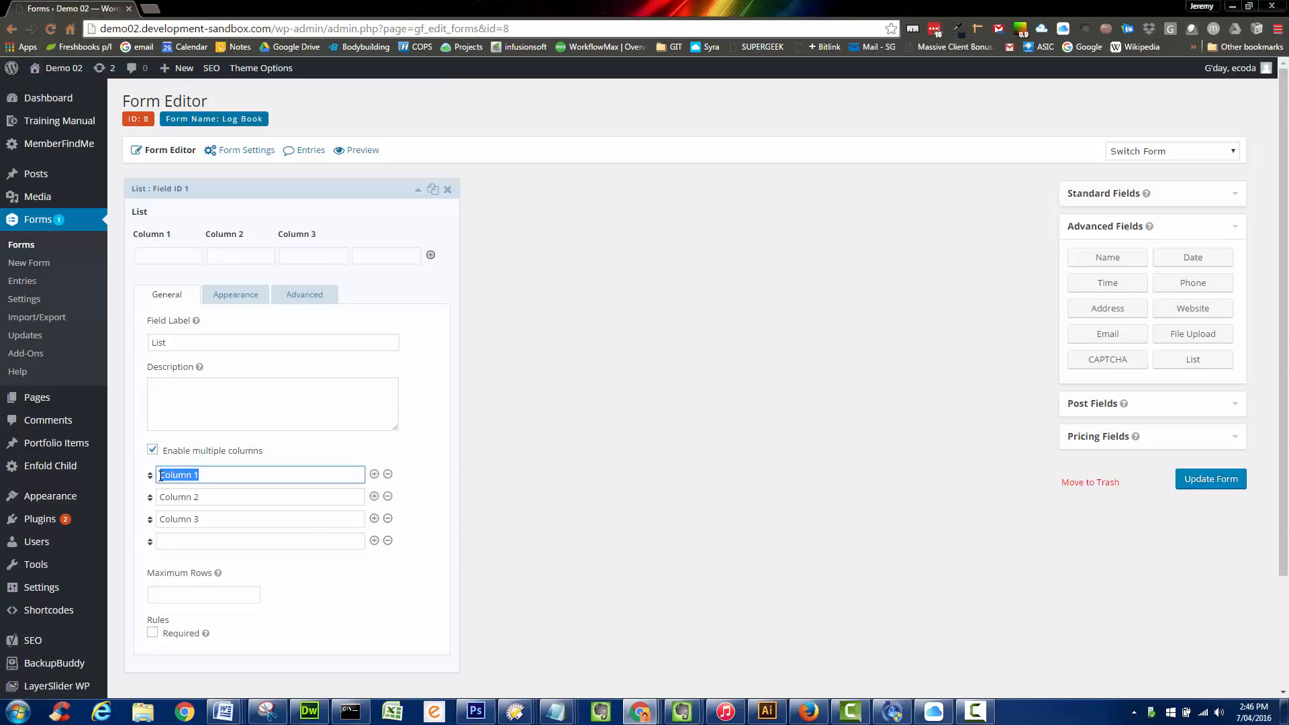
text(Date)
drag(213, 496, 118, 514)
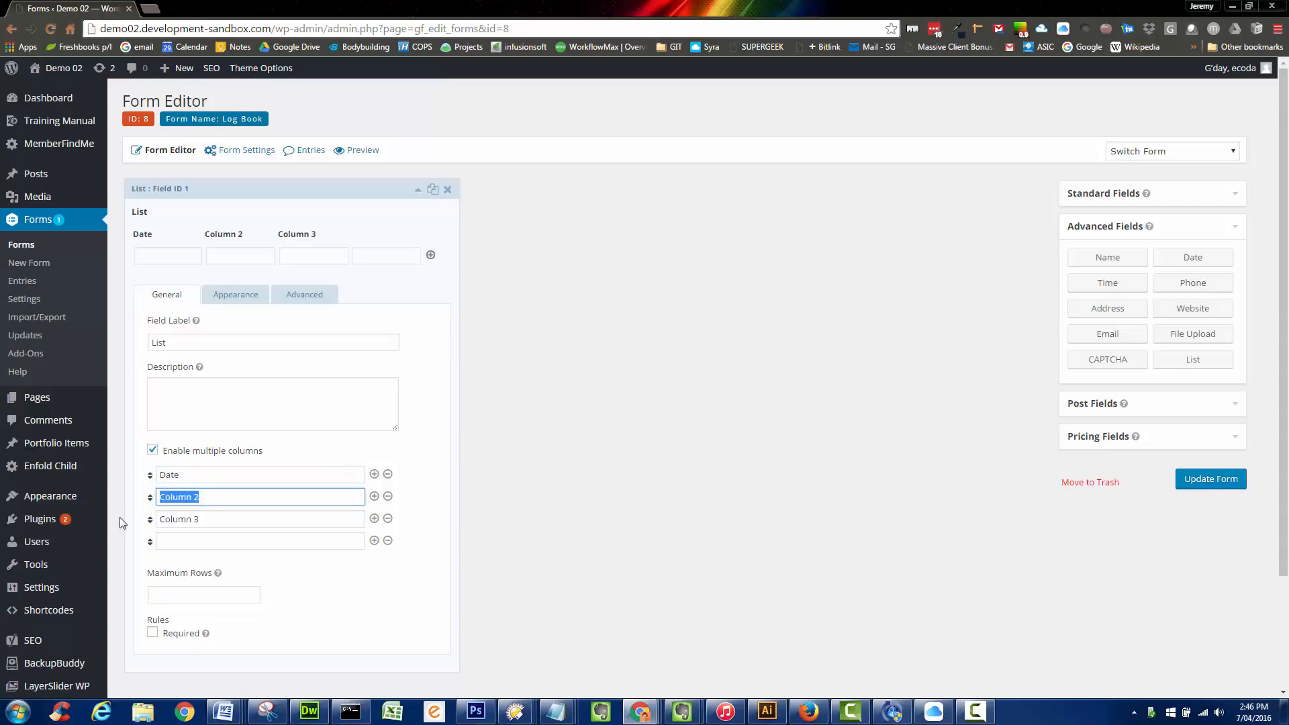
text(Supervisor)
drag(227, 518, 144, 520)
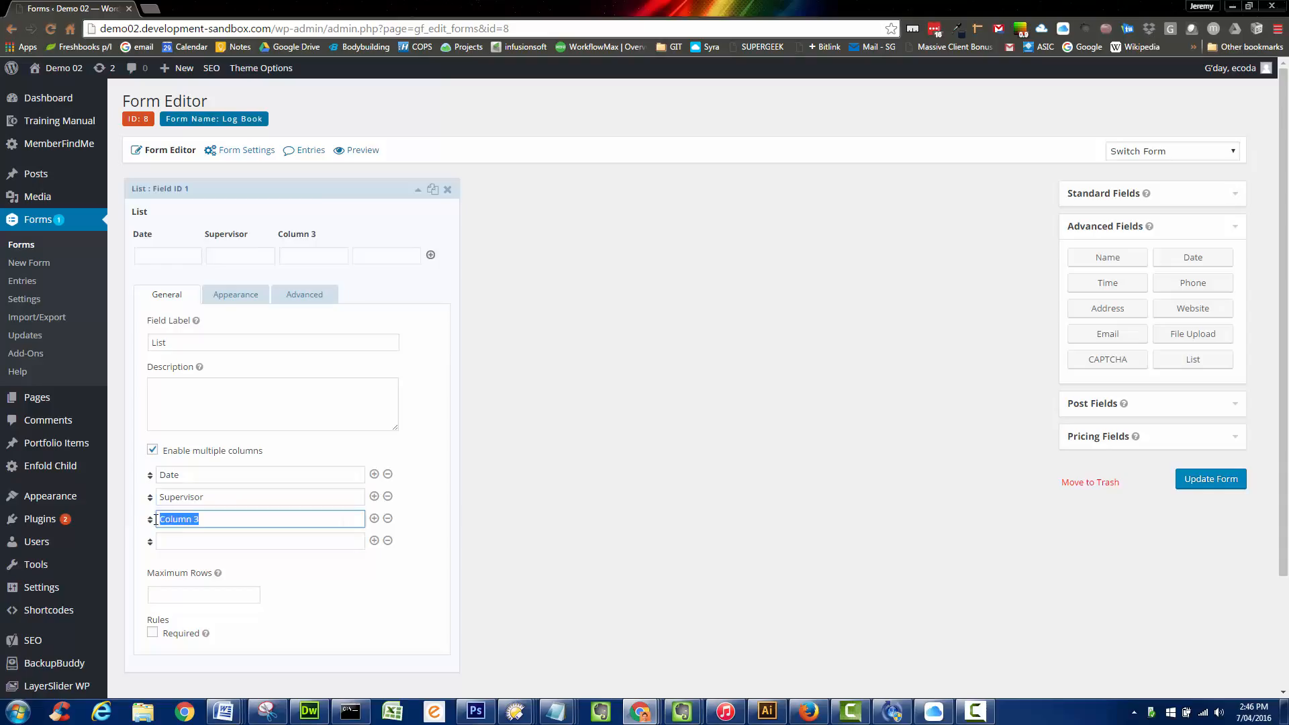
text(Activity)
mouse_move(115, 519)
click(178, 540)
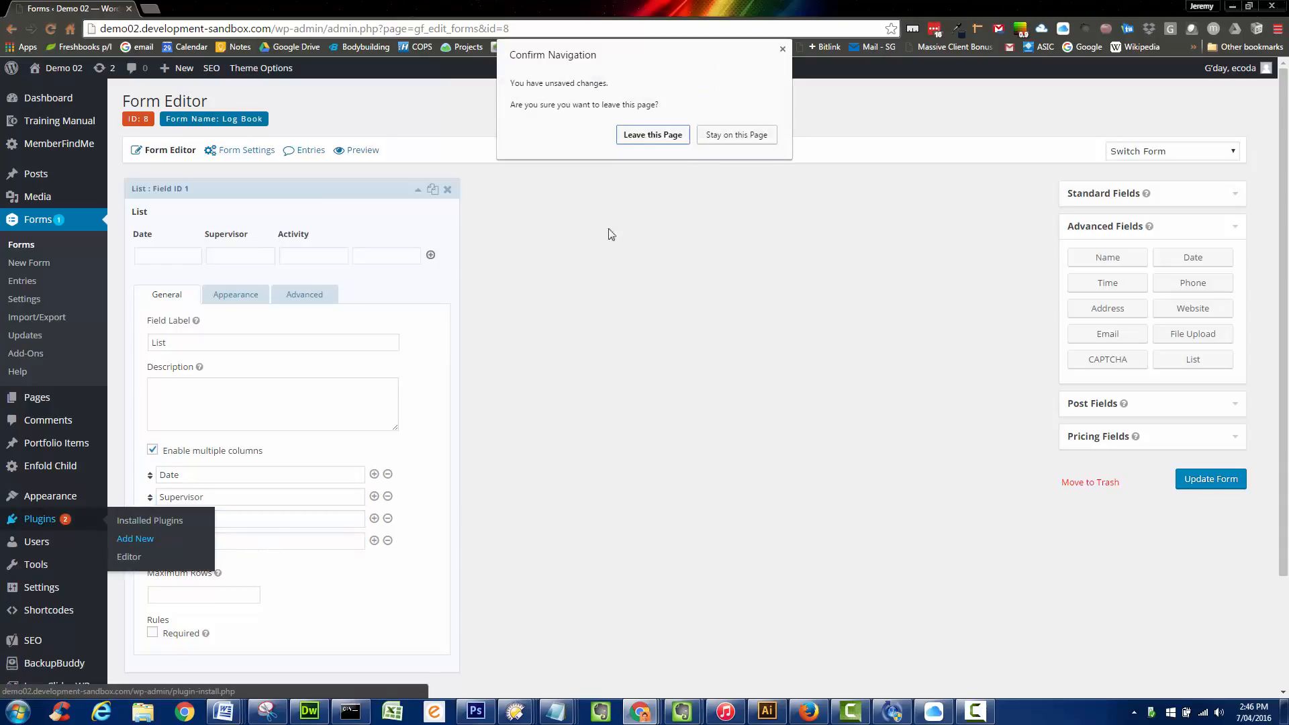
click(733, 136)
Step: Name the List field's fourth column "Supervisors Contact"
click(307, 549)
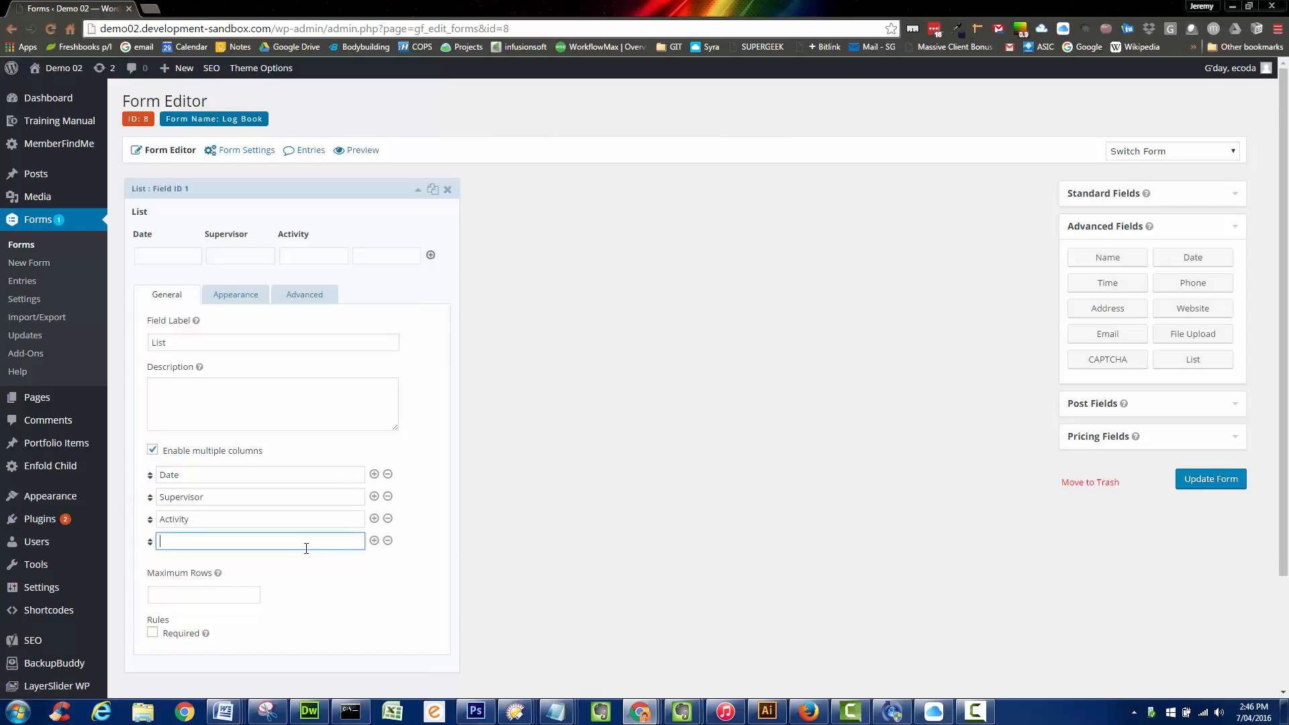
text(Supervisors)
text( Conatc)
key(BackSpace)
key(BackSpace)
text(act)
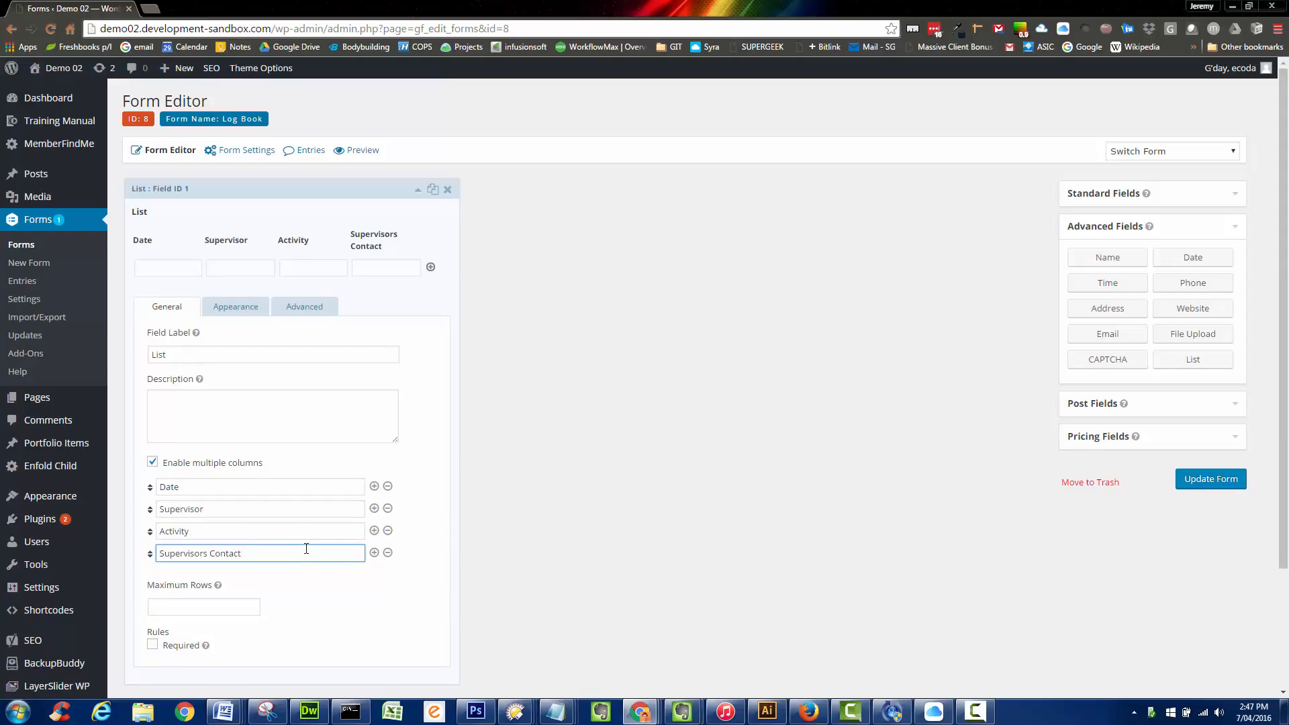
Step: Add a fifth column named "Number of hours" to the List field and update the form
click(374, 553)
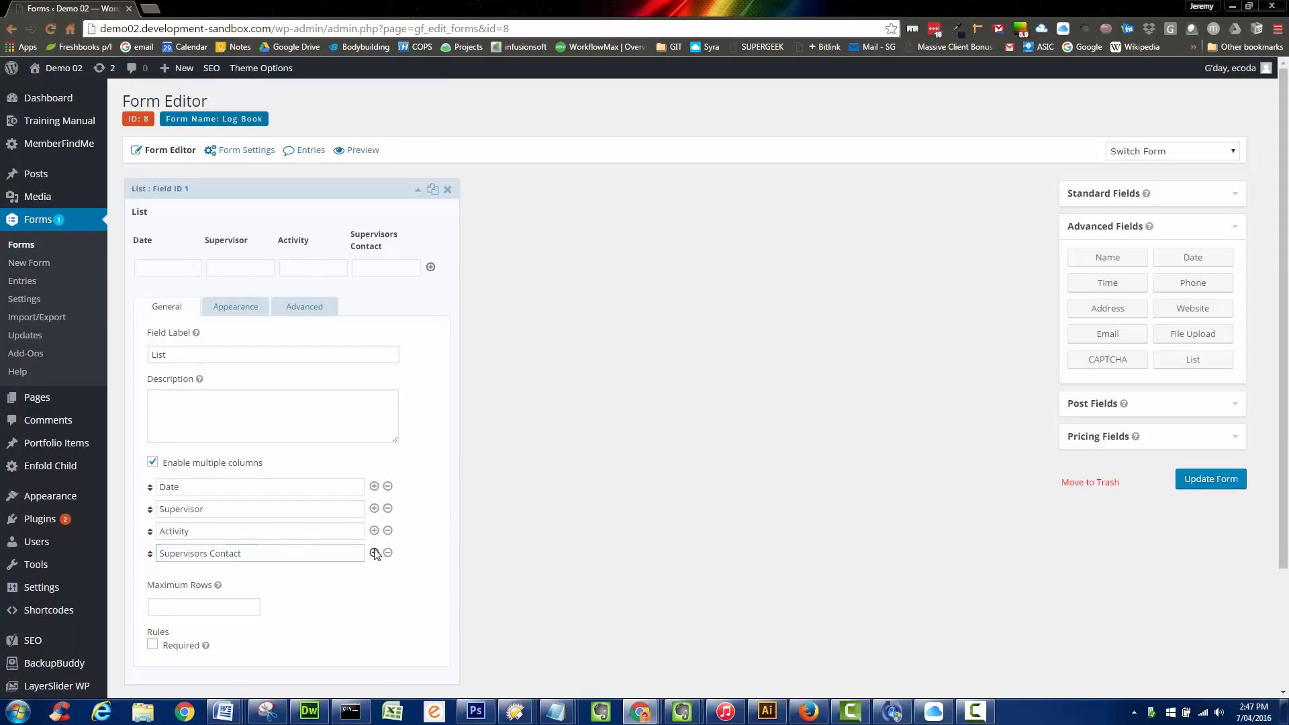
click(221, 576)
text(Numb)
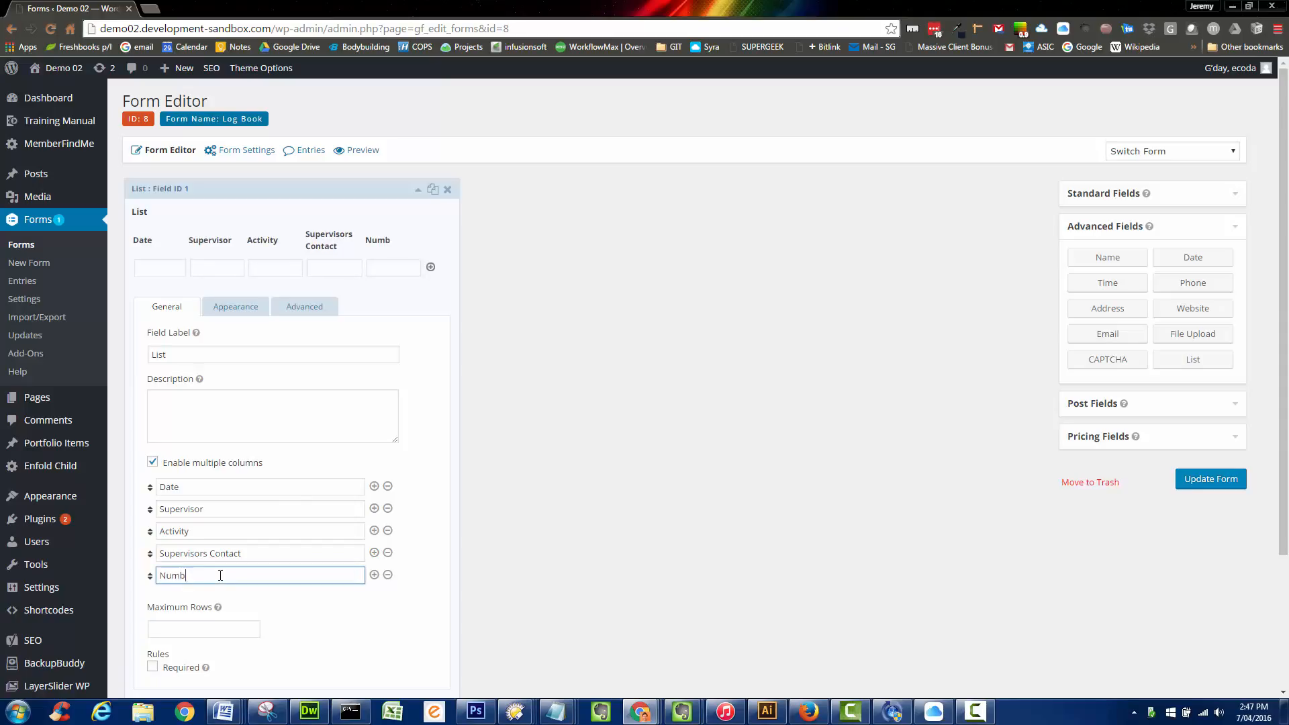
text(er of hours)
key(Tab)
scroll(359, 616, down, 1)
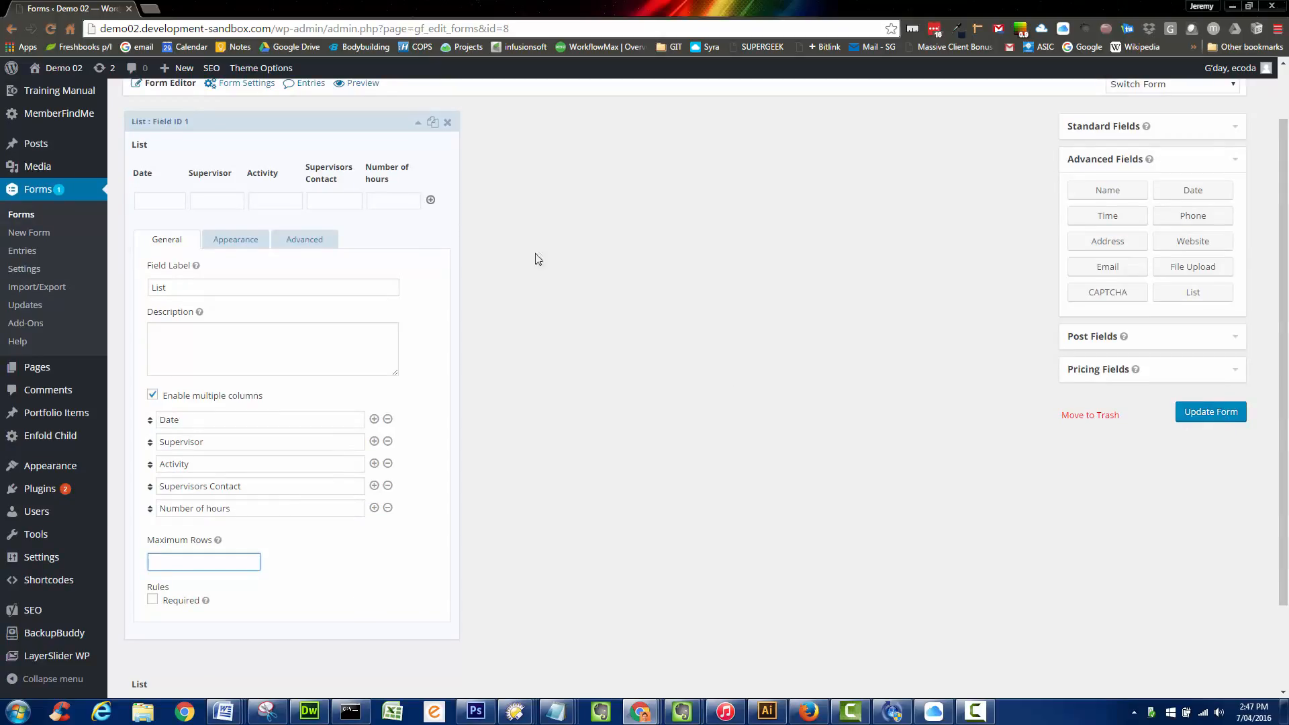
click(1217, 415)
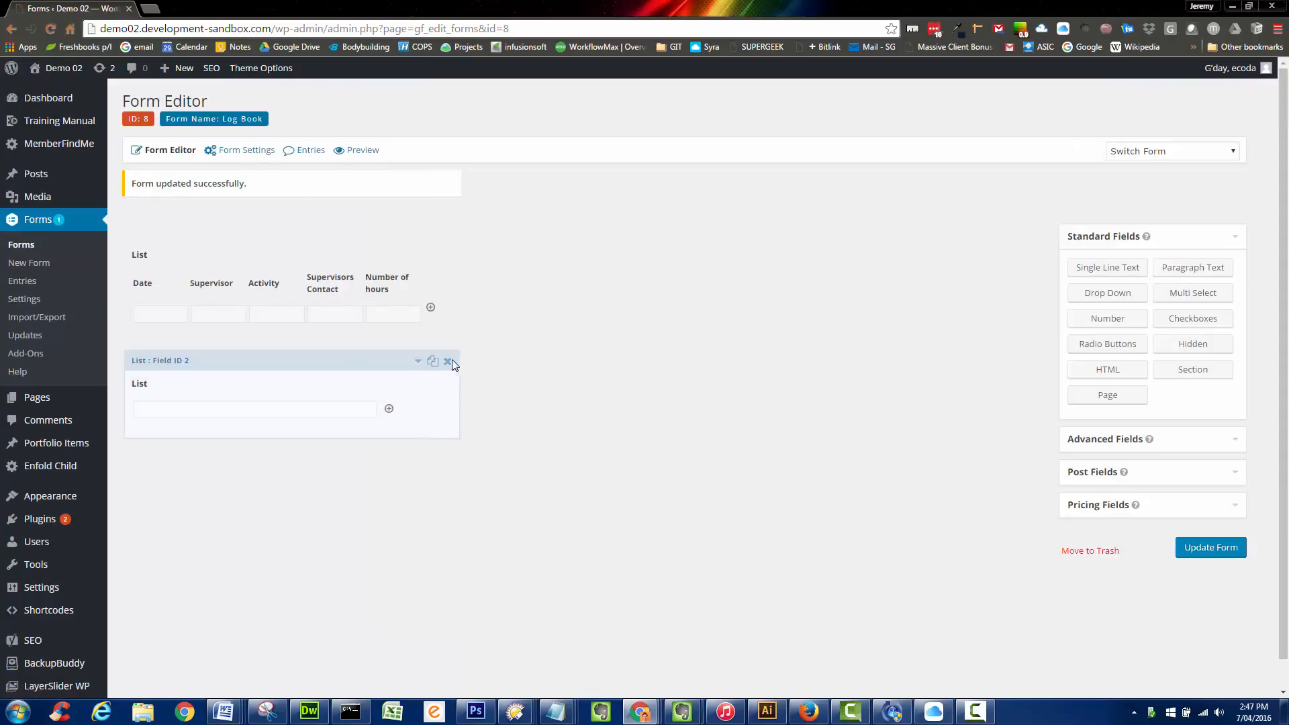
Step: Delete the duplicate single-column List field from the form
click(451, 365)
click(450, 363)
click(698, 122)
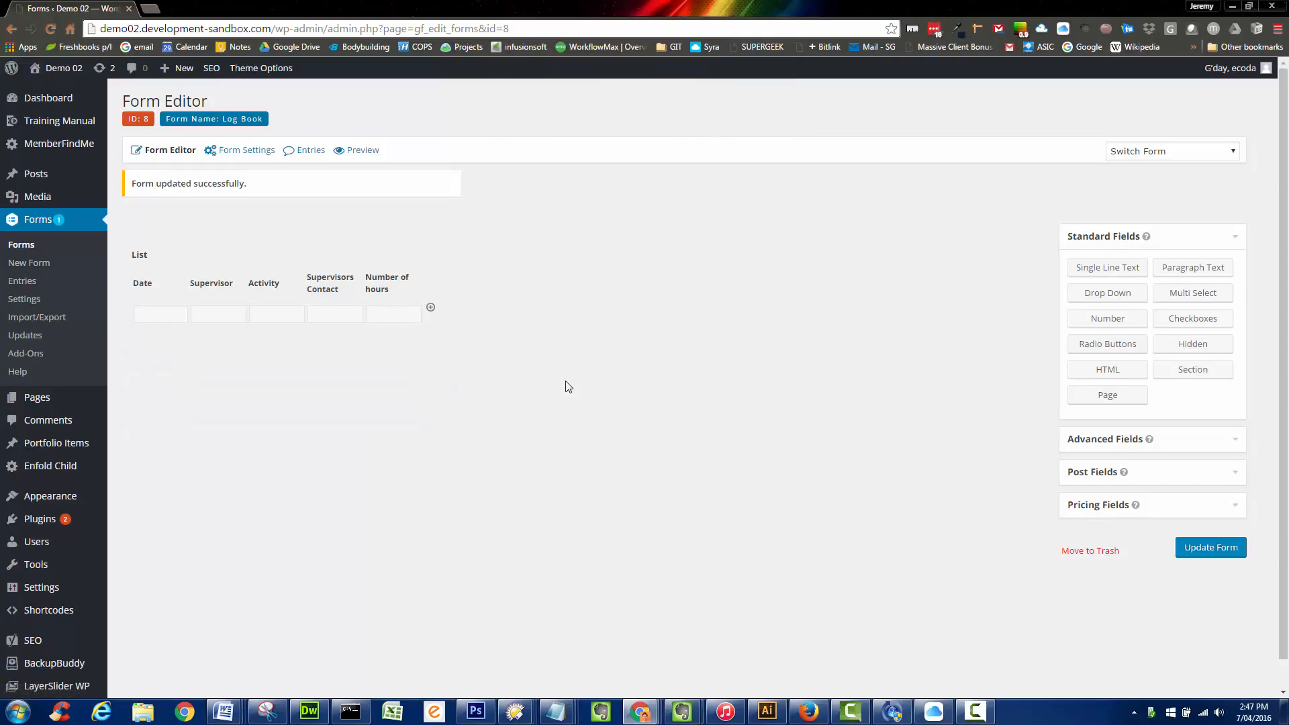
Step: Add the advanced Name and Email fields to the form
click(1235, 407)
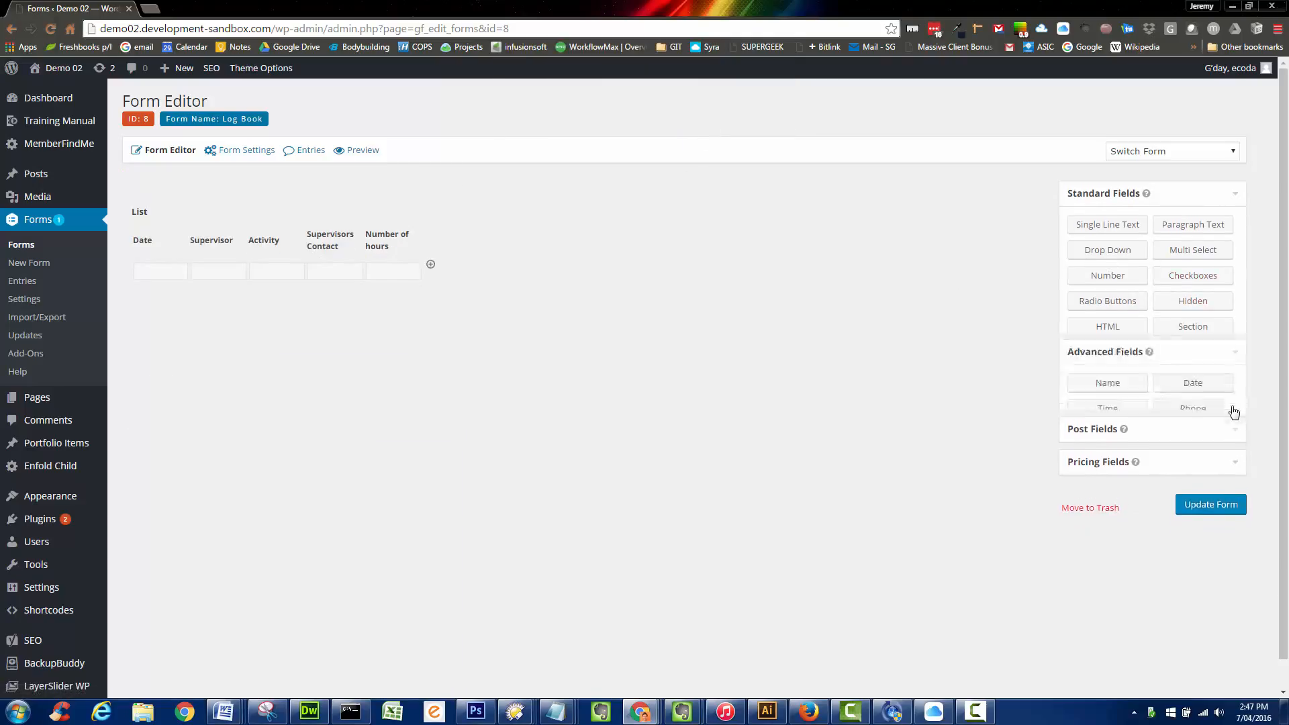
click(1107, 260)
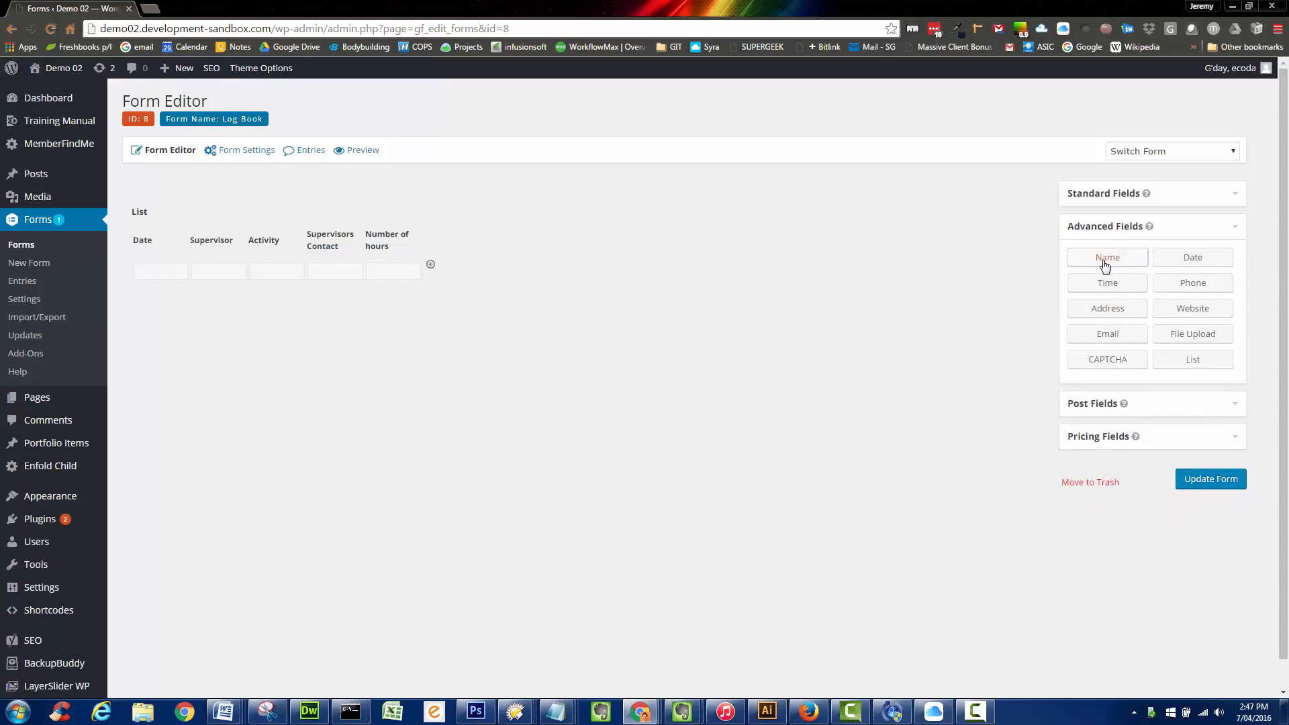
click(1108, 335)
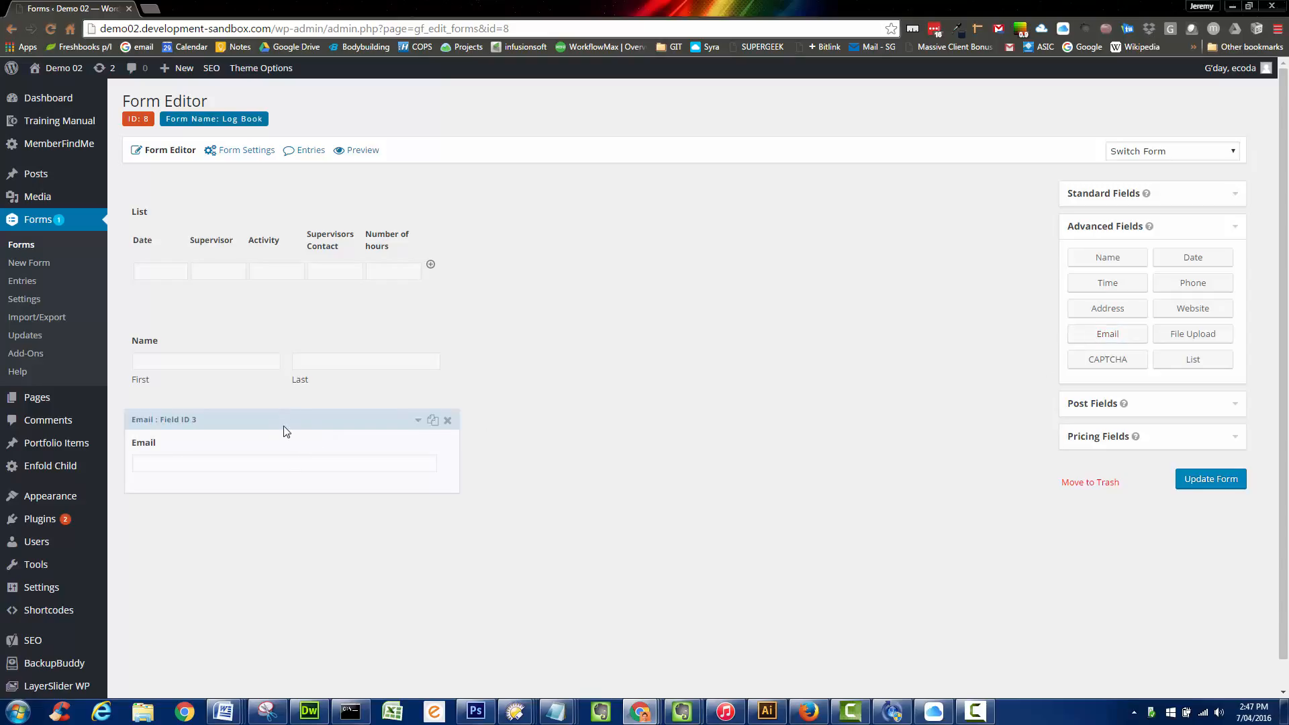
Step: Move the List field below the Name and Email fields and update the form
click(284, 426)
click(413, 422)
click(416, 423)
click(418, 424)
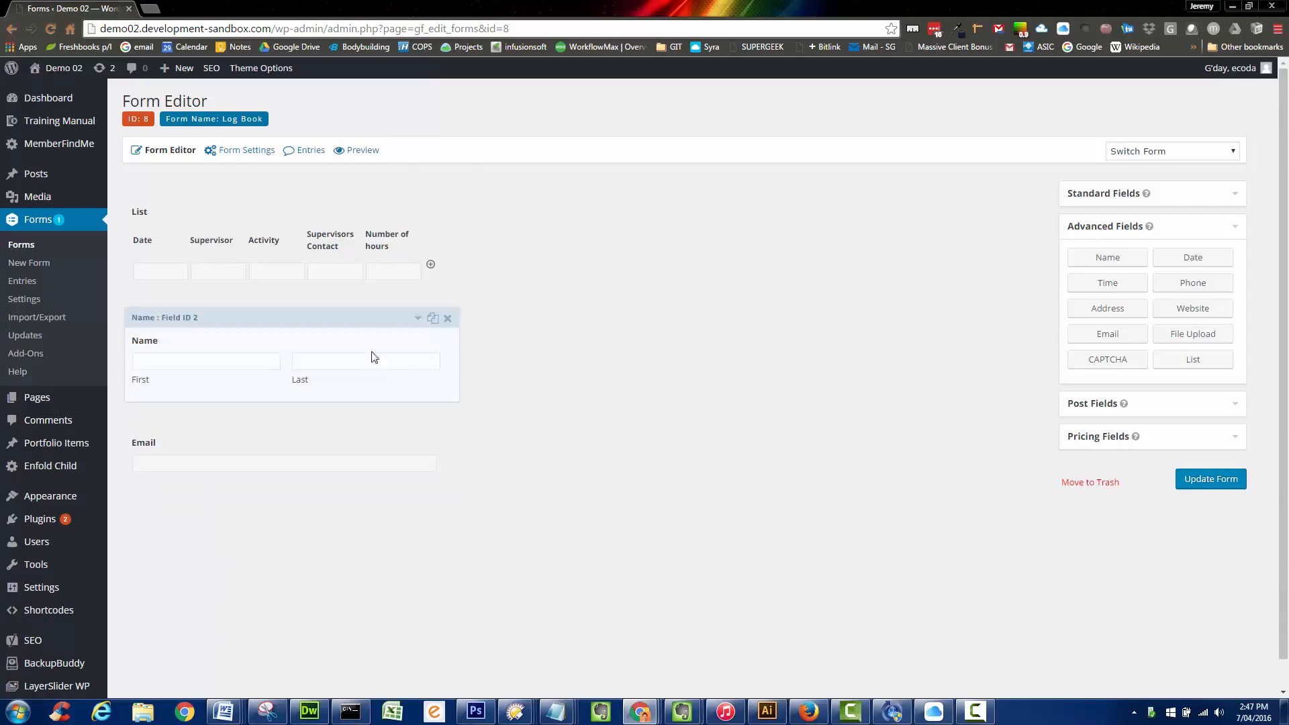
drag(350, 199, 350, 379)
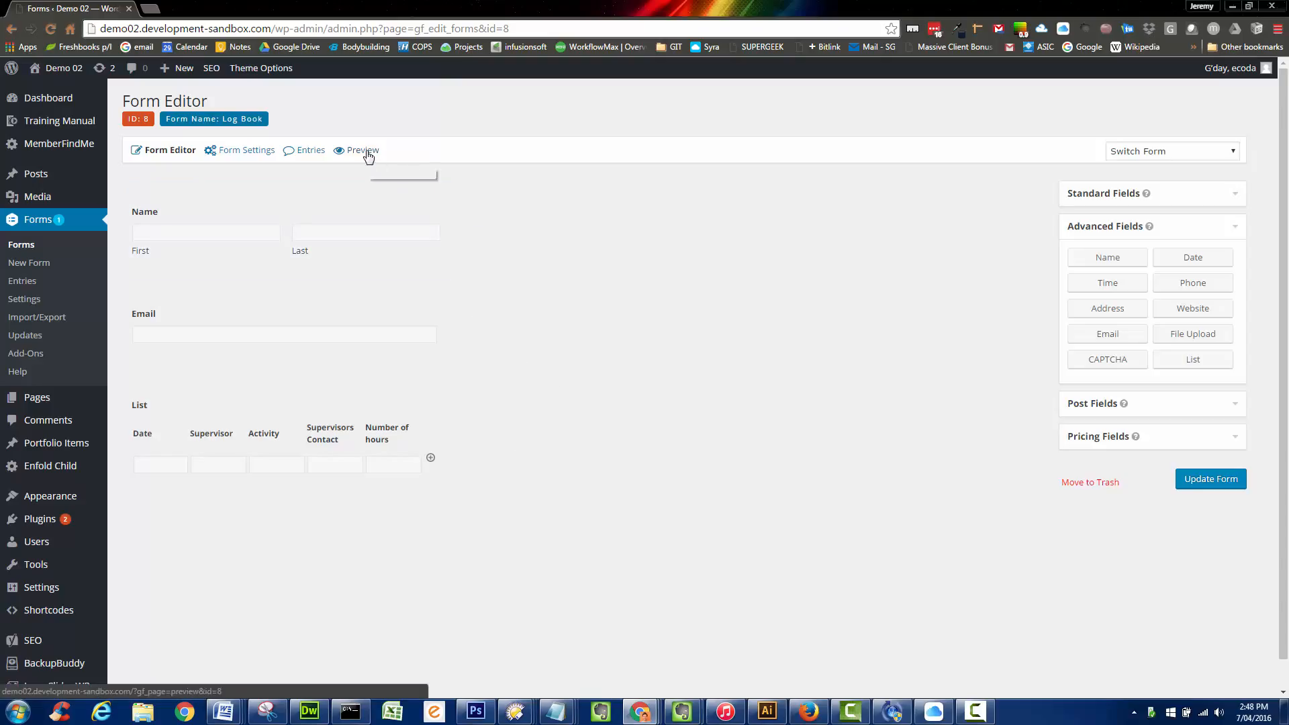
click(1212, 481)
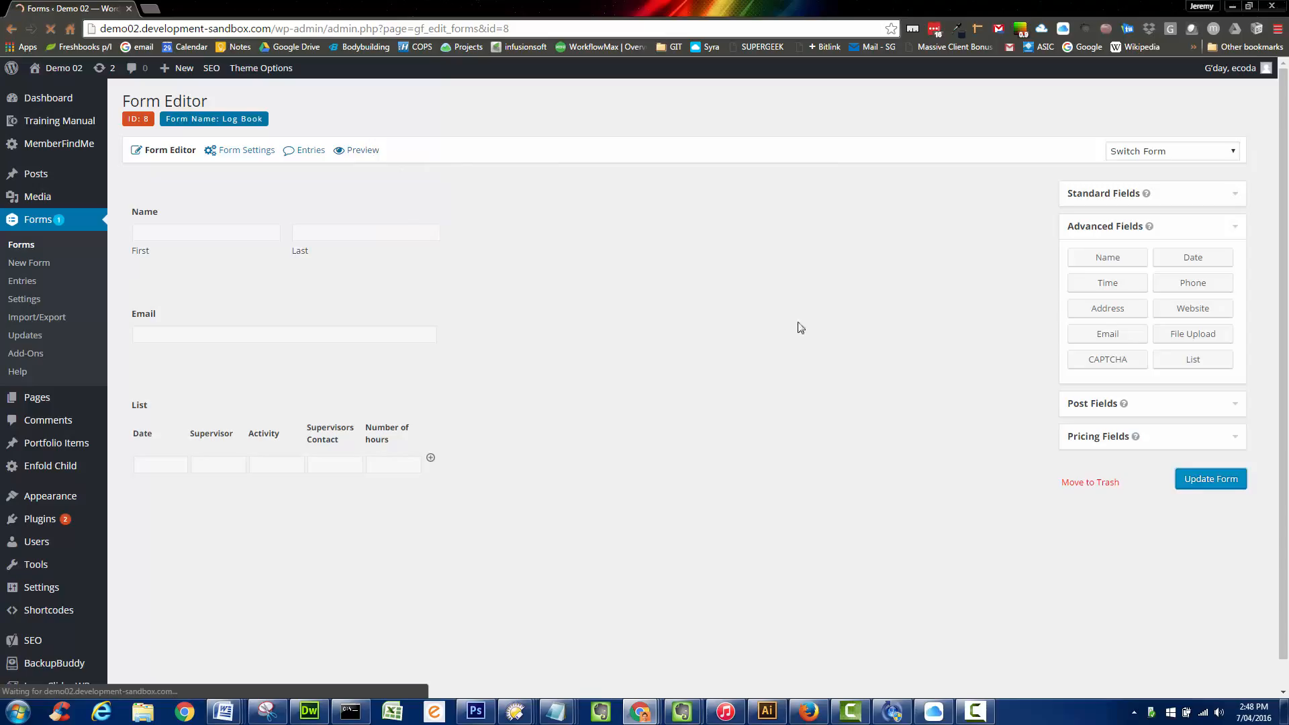
Step: Preview the Log Book form and check its Name, Email and List entry fields
click(363, 151)
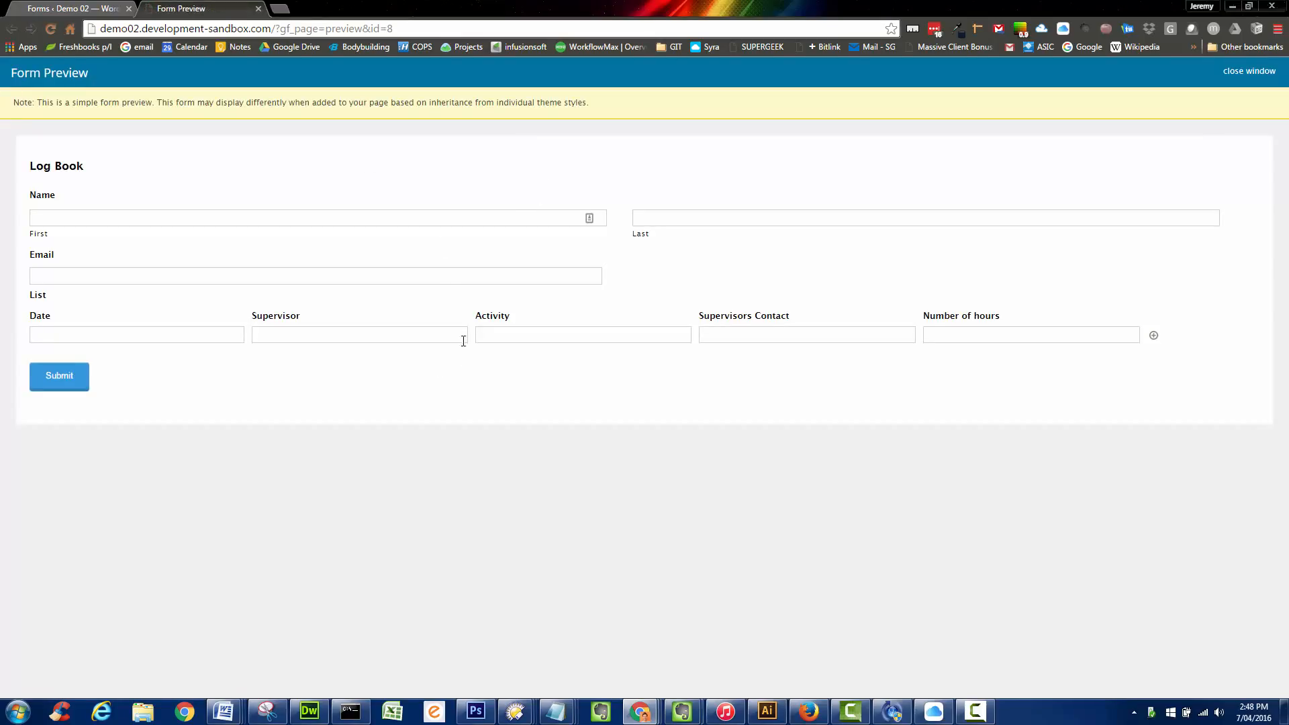
click(268, 220)
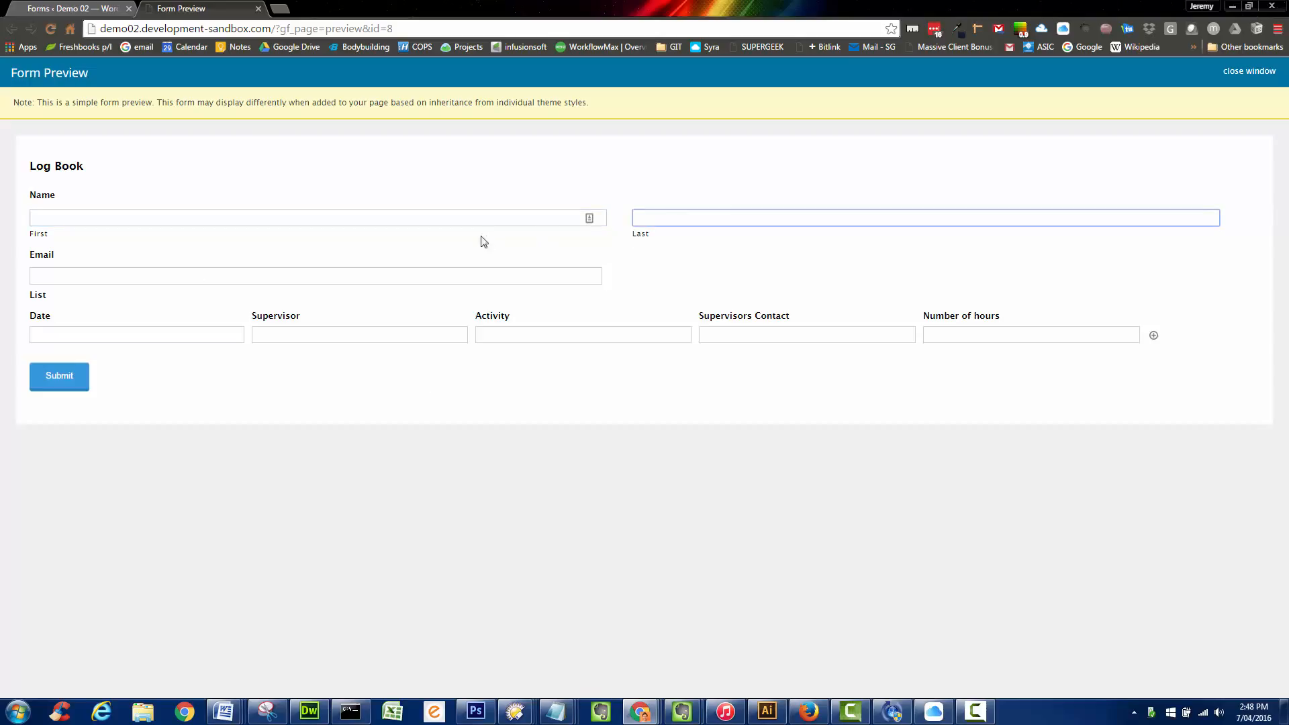
click(467, 279)
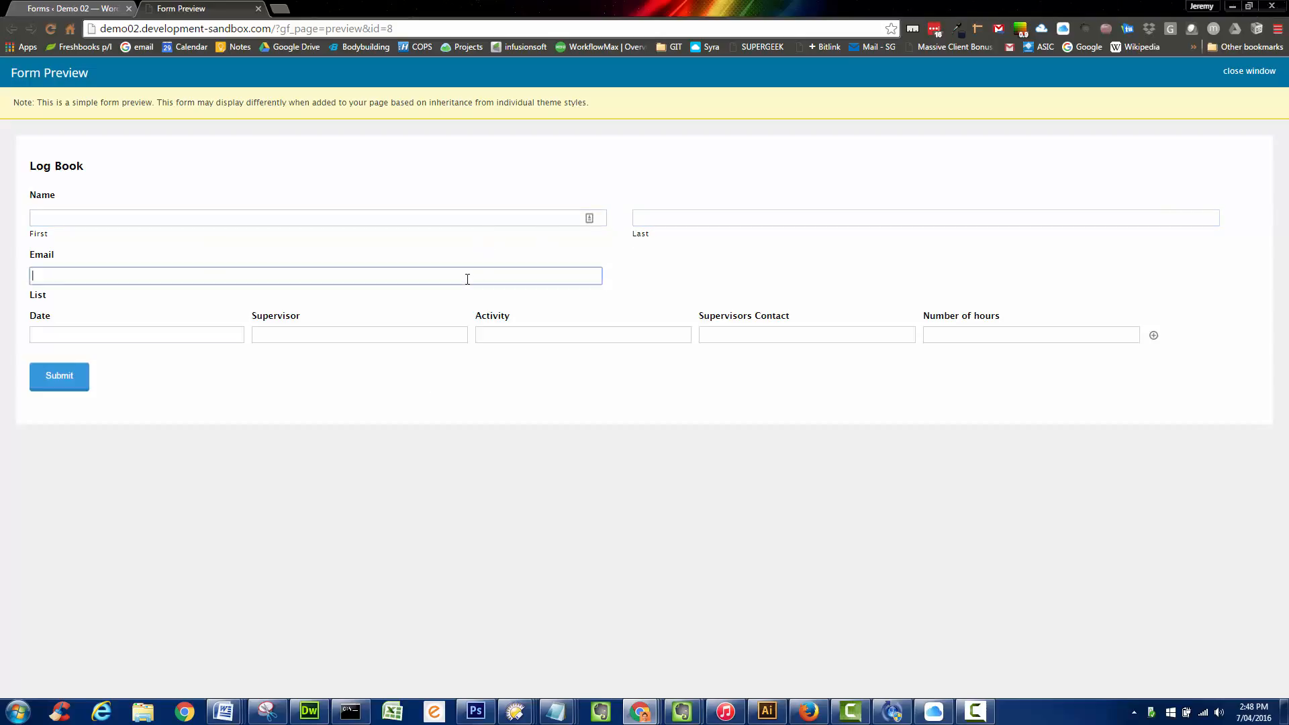
click(188, 331)
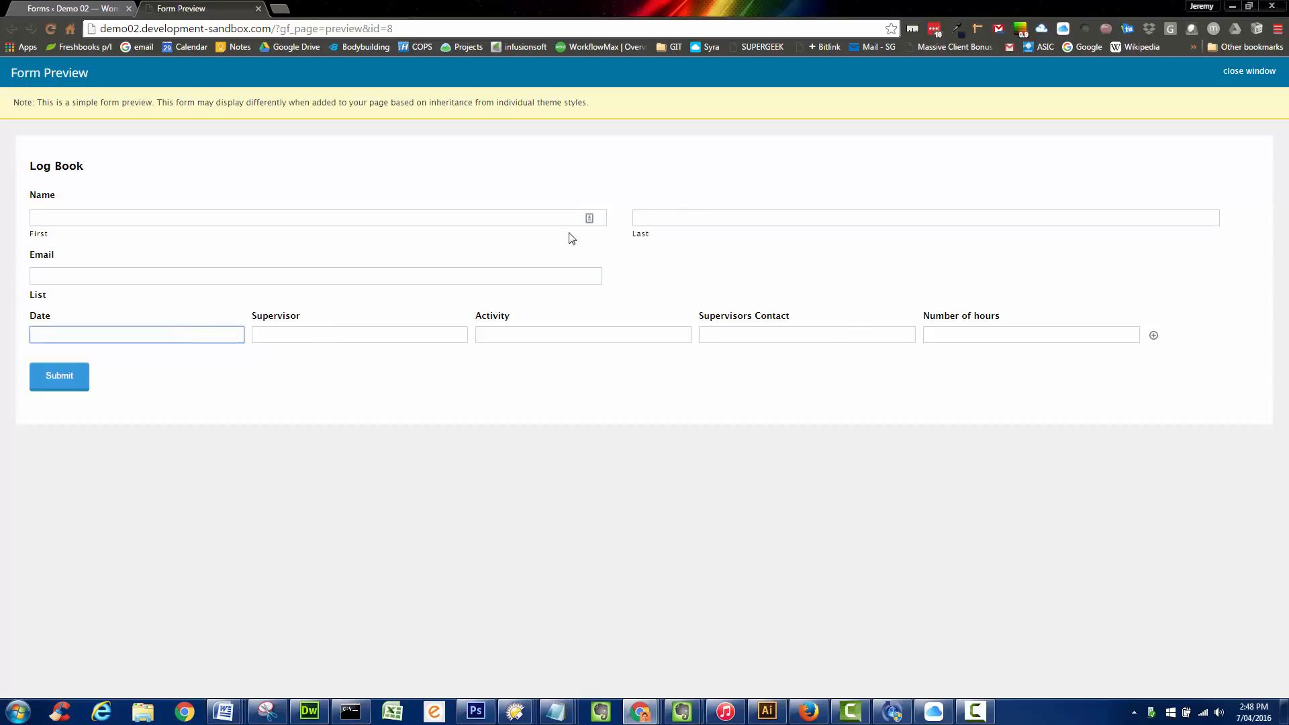
Step: Return to the Log Book form editor and check which advanced field types are available
click(95, 13)
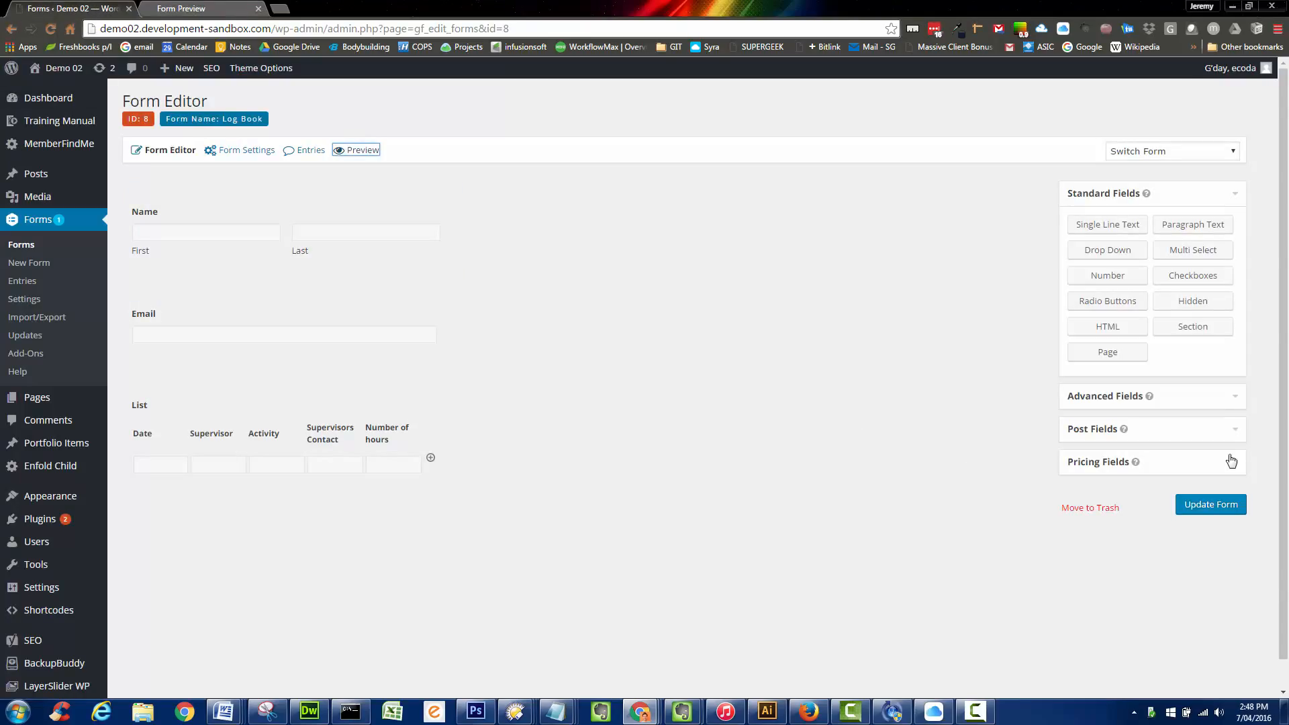
click(1235, 400)
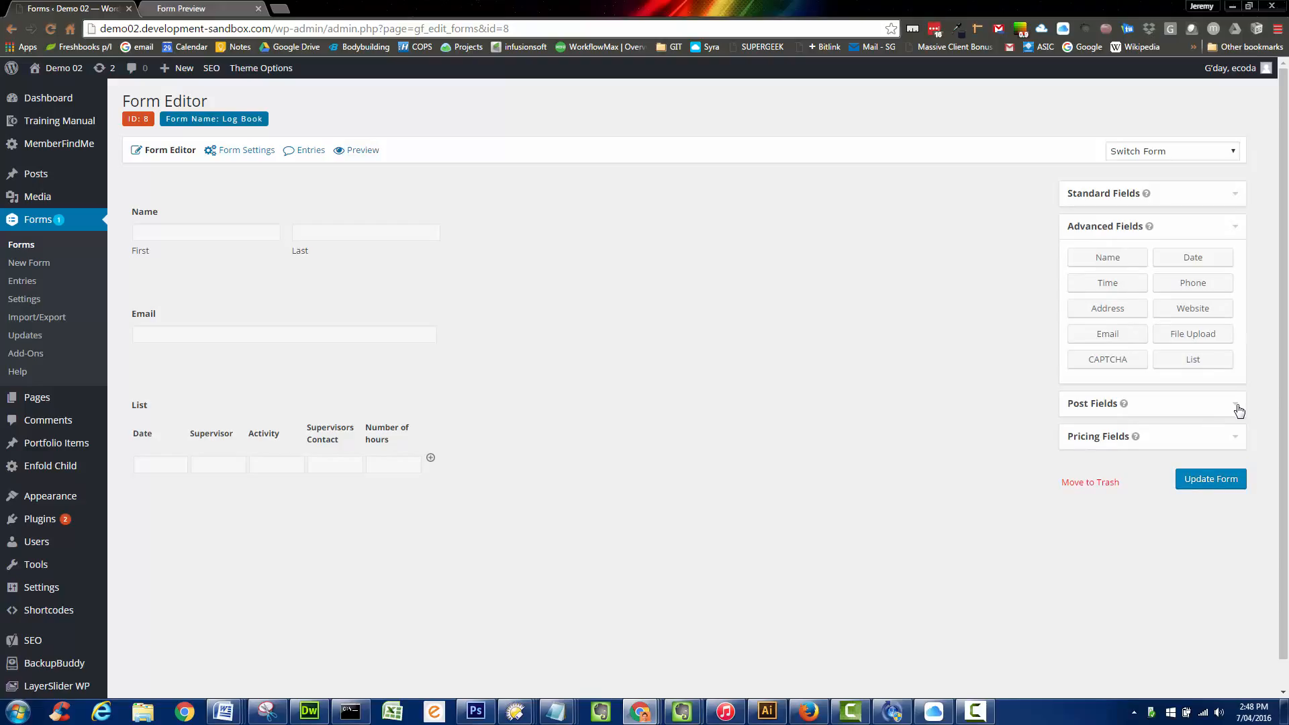
click(1238, 197)
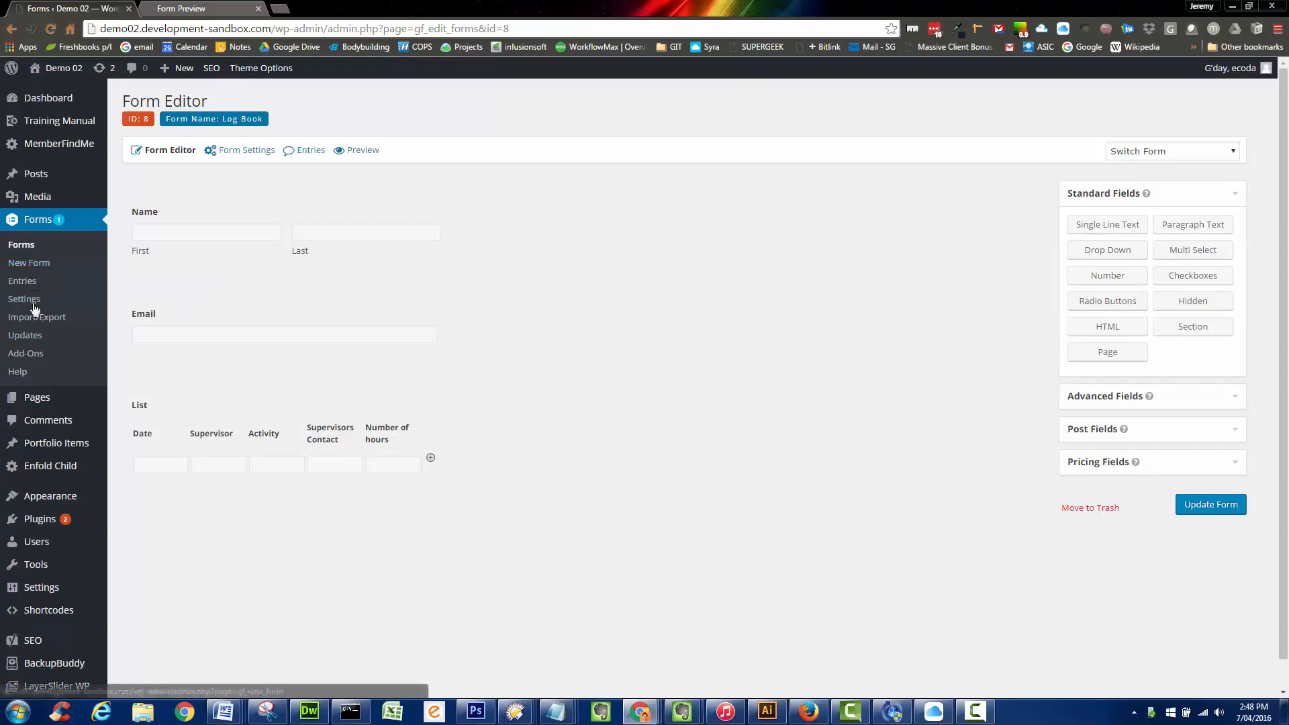
Step: Install the Signature Add-On from the Gravity Forms add-ons list in a separate browser tab and activate it
right_click(38, 353)
click(81, 360)
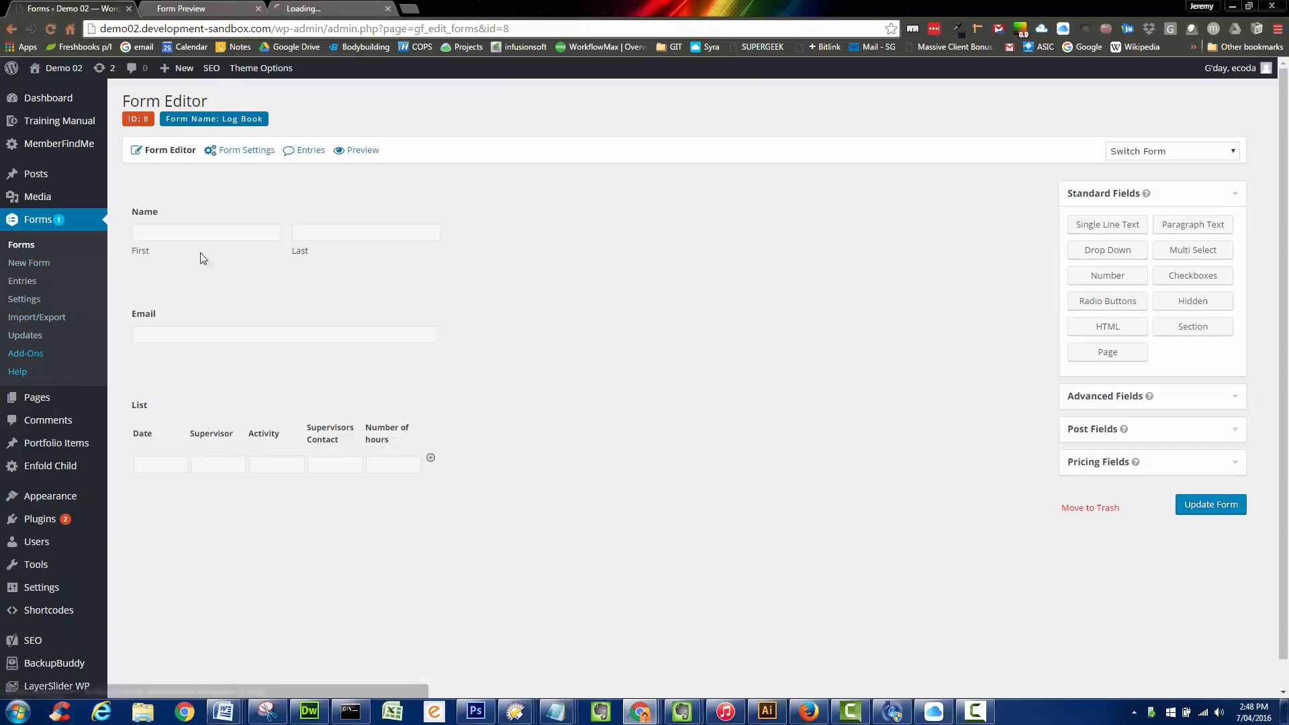
click(313, 8)
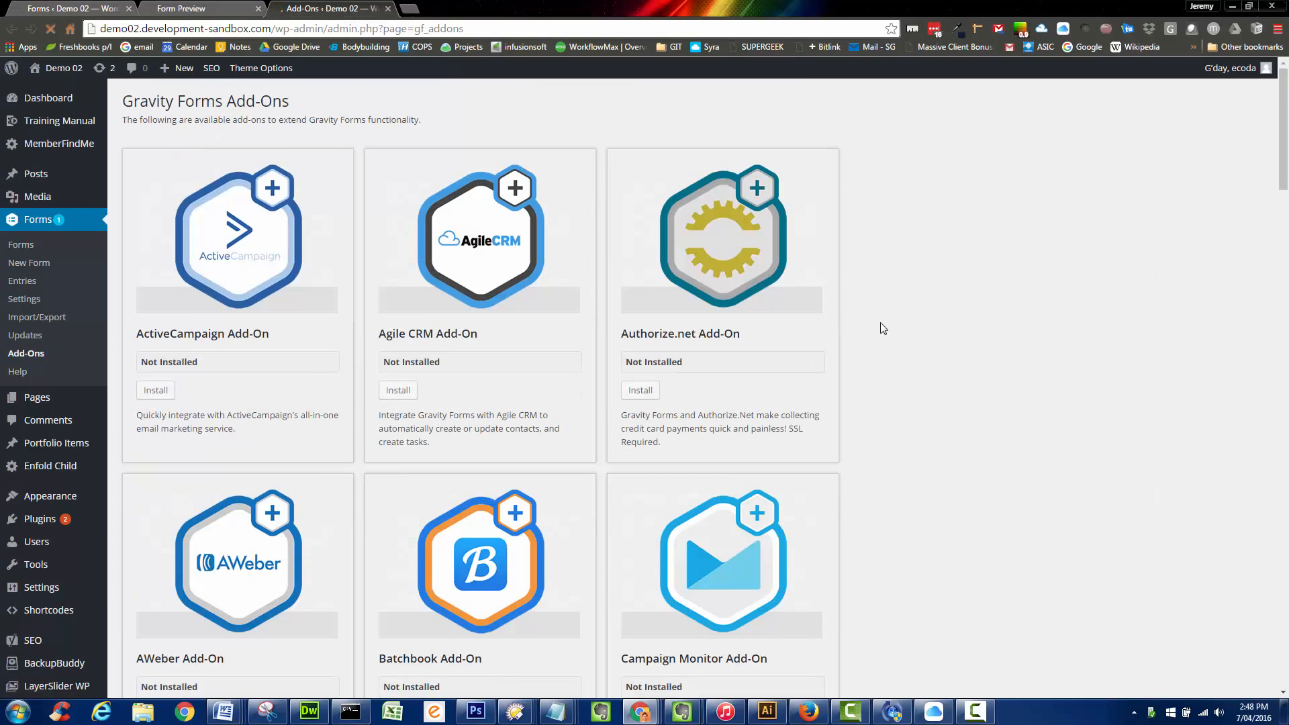
scroll(886, 338, down, 8)
scroll(885, 338, down, 9)
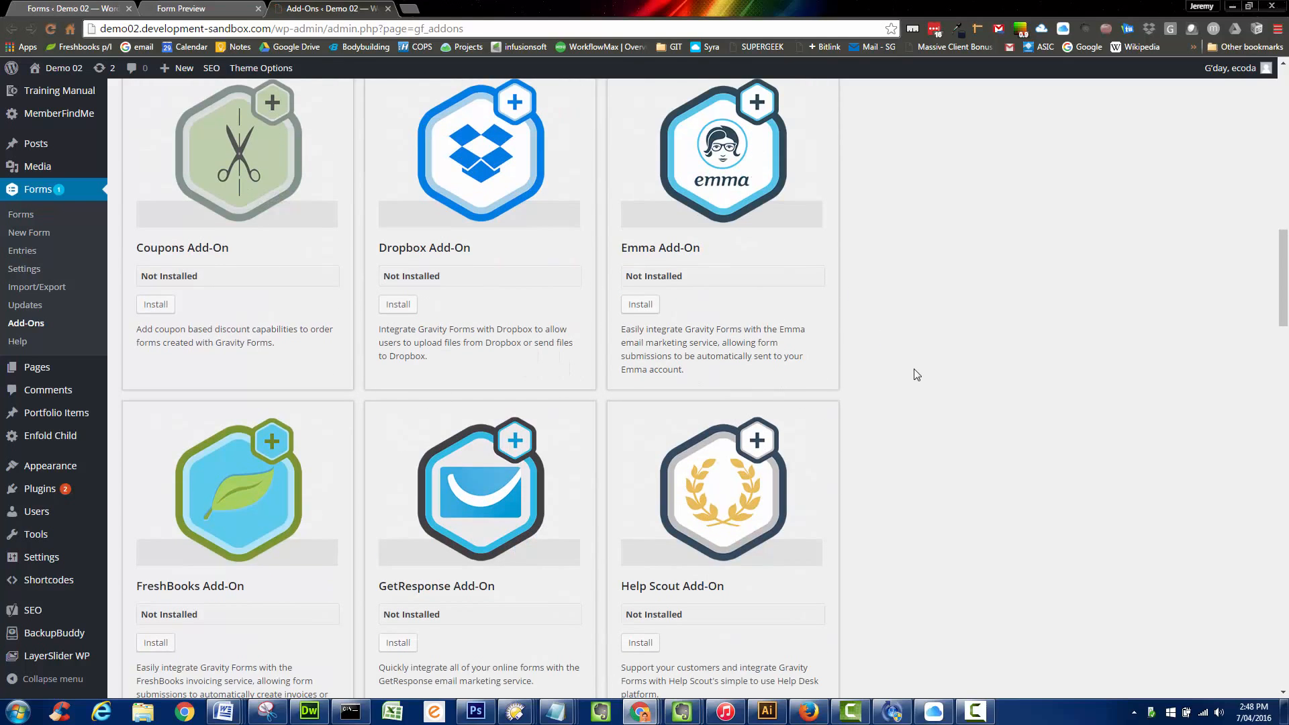
scroll(915, 373, down, 9)
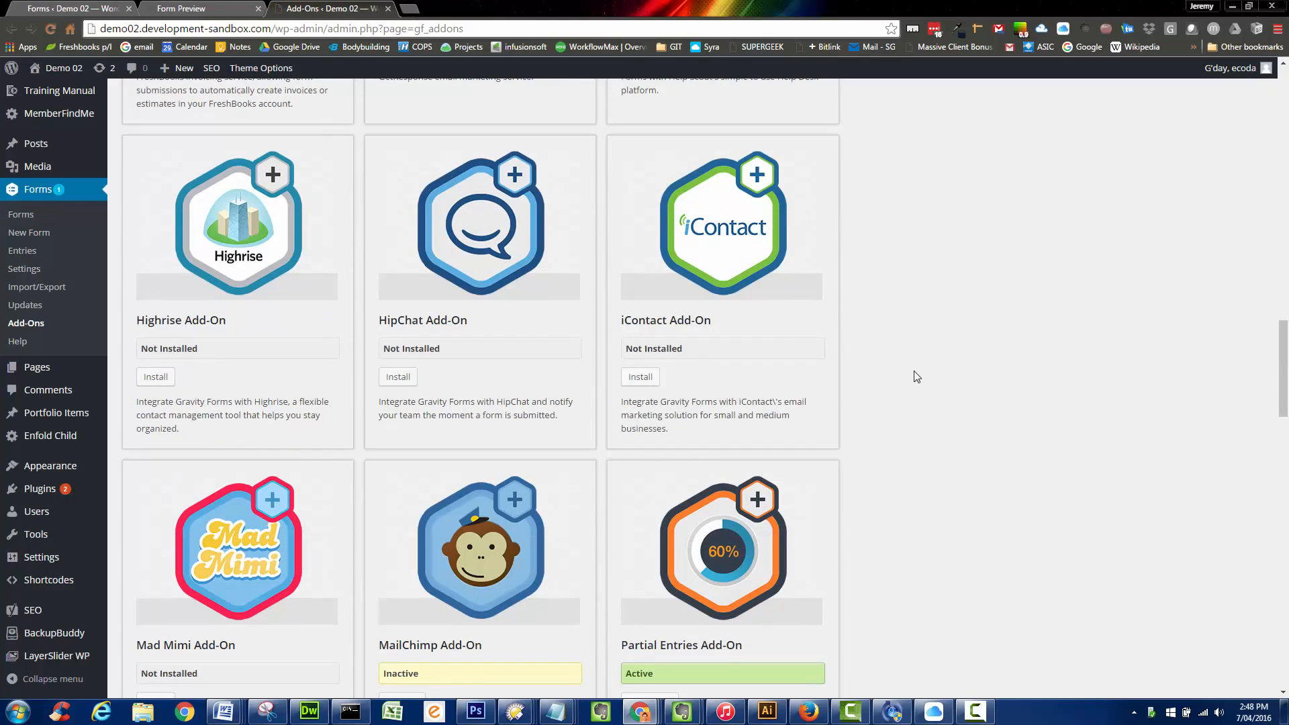
scroll(917, 377, down, 12)
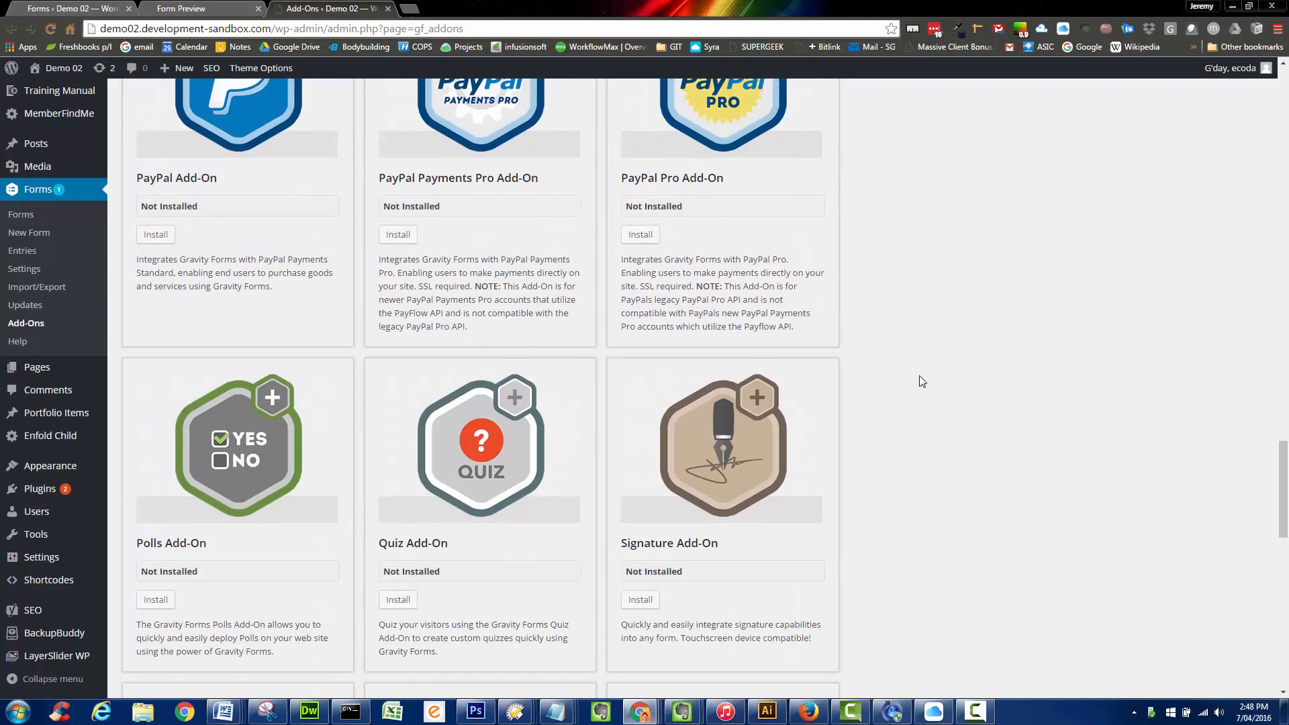
scroll(920, 376, down, 3)
click(641, 398)
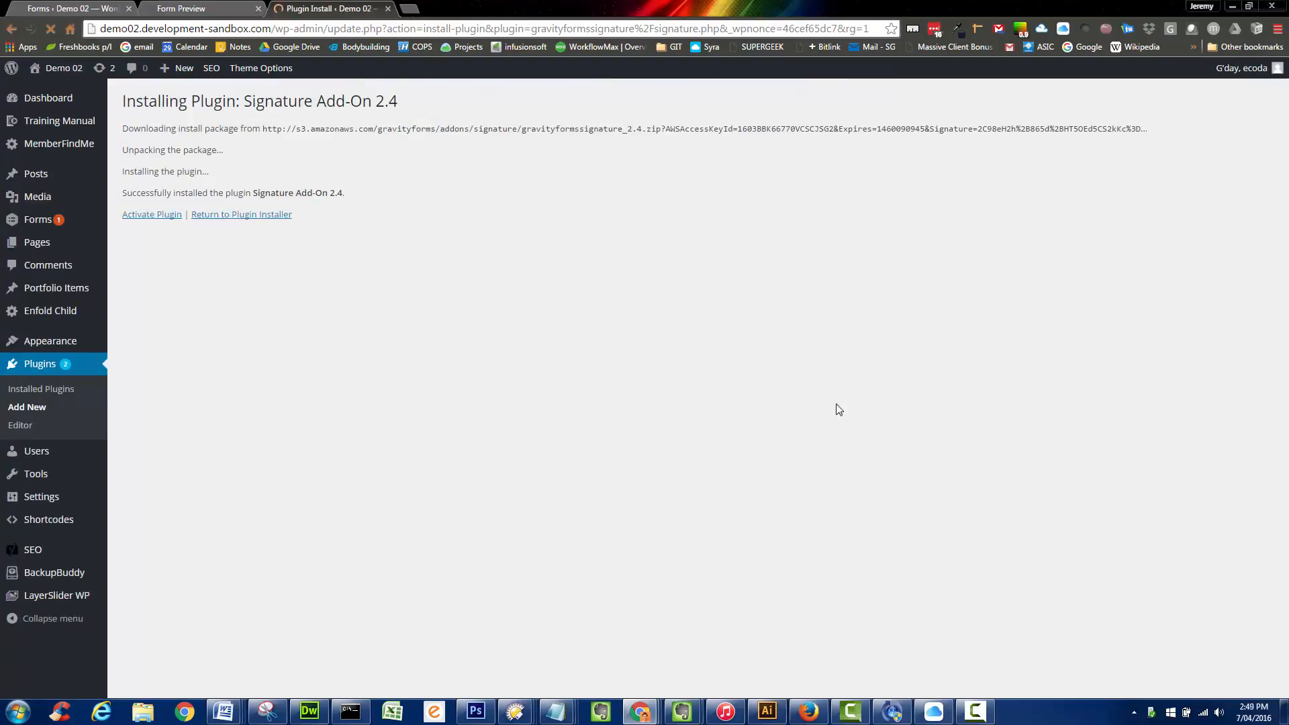
click(169, 215)
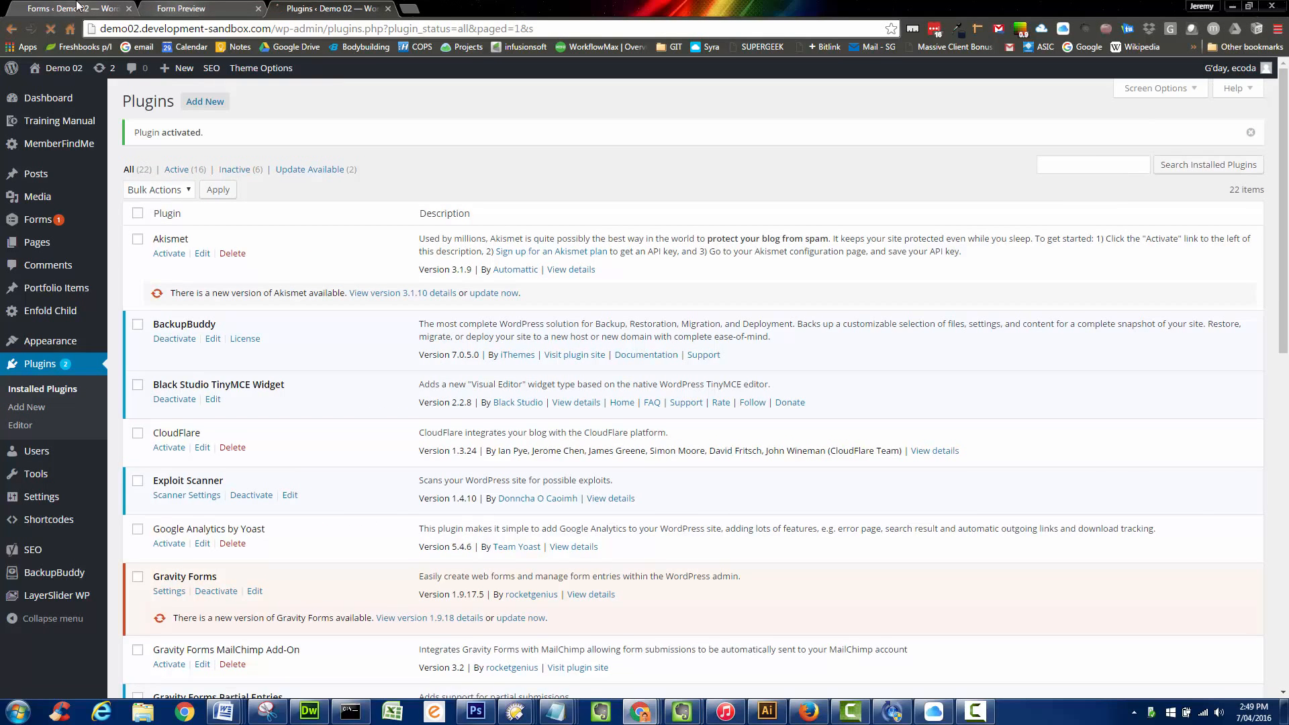
Step: Reload the Log Book form editor and add an advanced Signature field below the List field
click(77, 7)
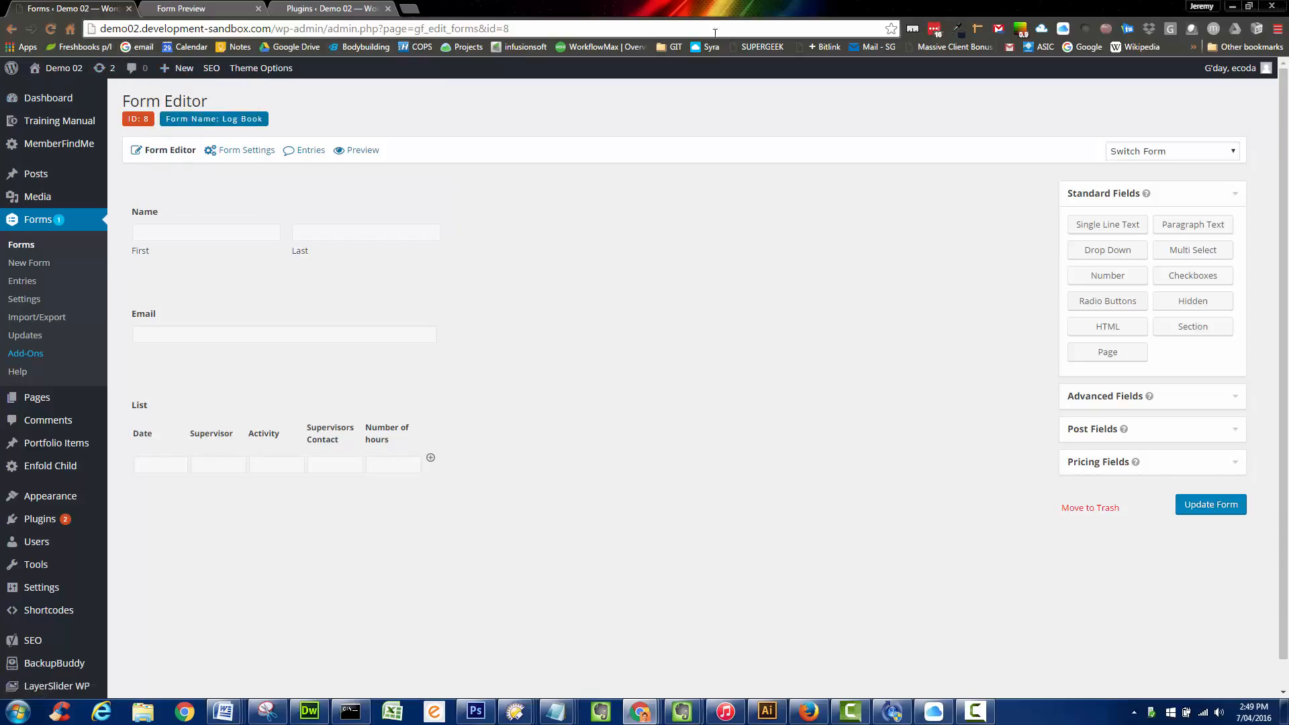
click(70, 31)
click(1237, 399)
mouse_move(1110, 388)
mouse_down()
mouse_move(573, 466)
mouse_move(335, 521)
mouse_up()
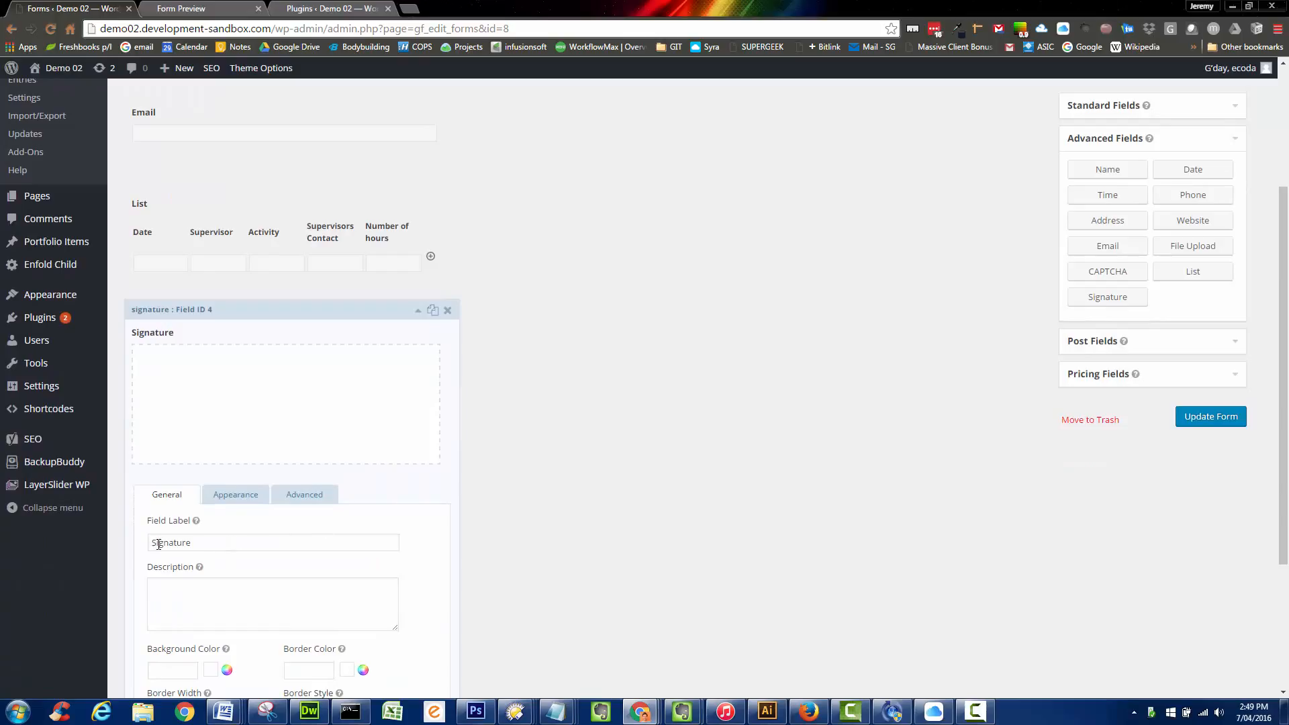
Step: Label the signature field "Supervisor Signature" and update the form
click(154, 543)
text(Supervisor)
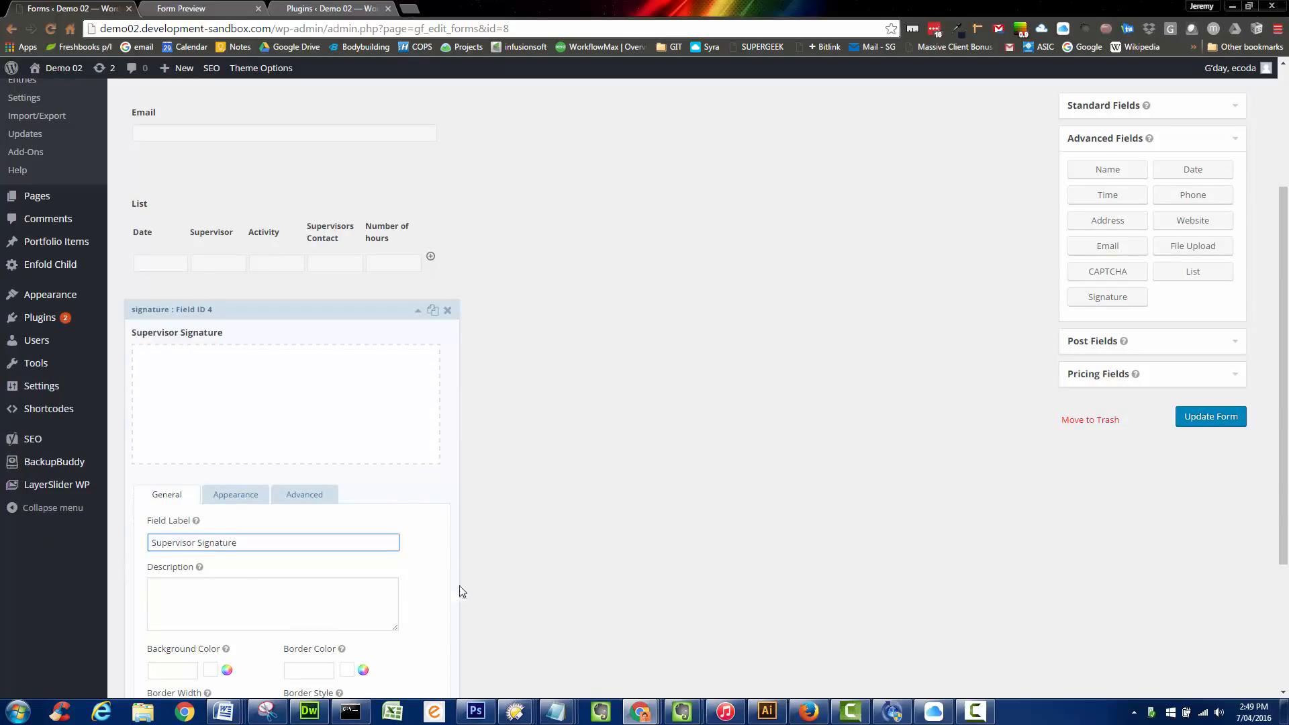
scroll(463, 591, down, 3)
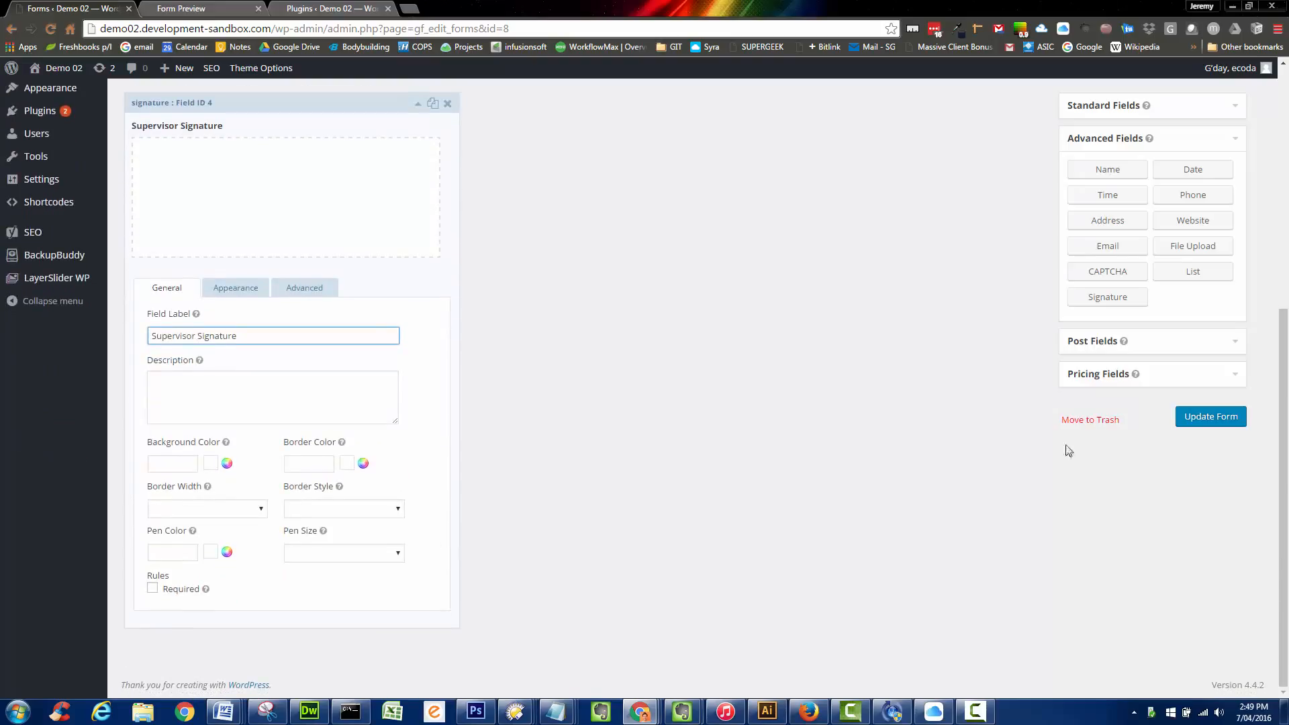
click(1221, 419)
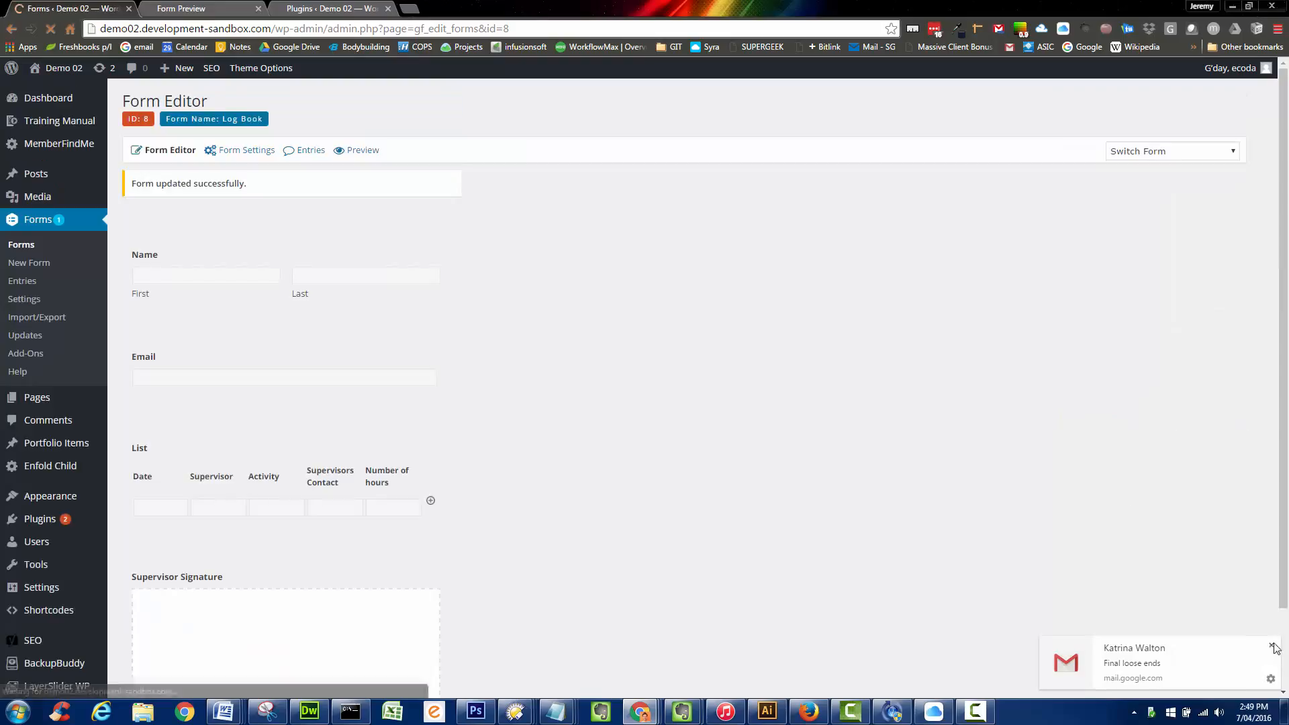
click(1274, 647)
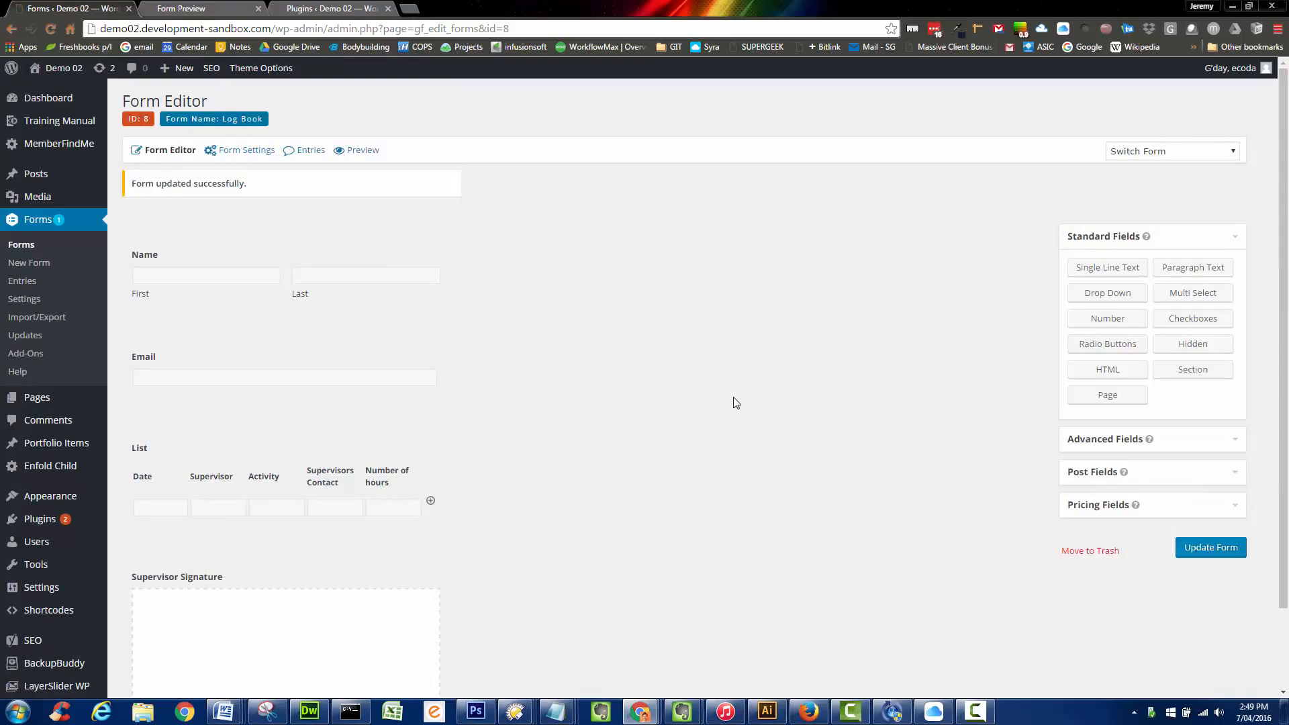
Step: Preview the Log Book form and fill in a first name, last name and email address
click(359, 153)
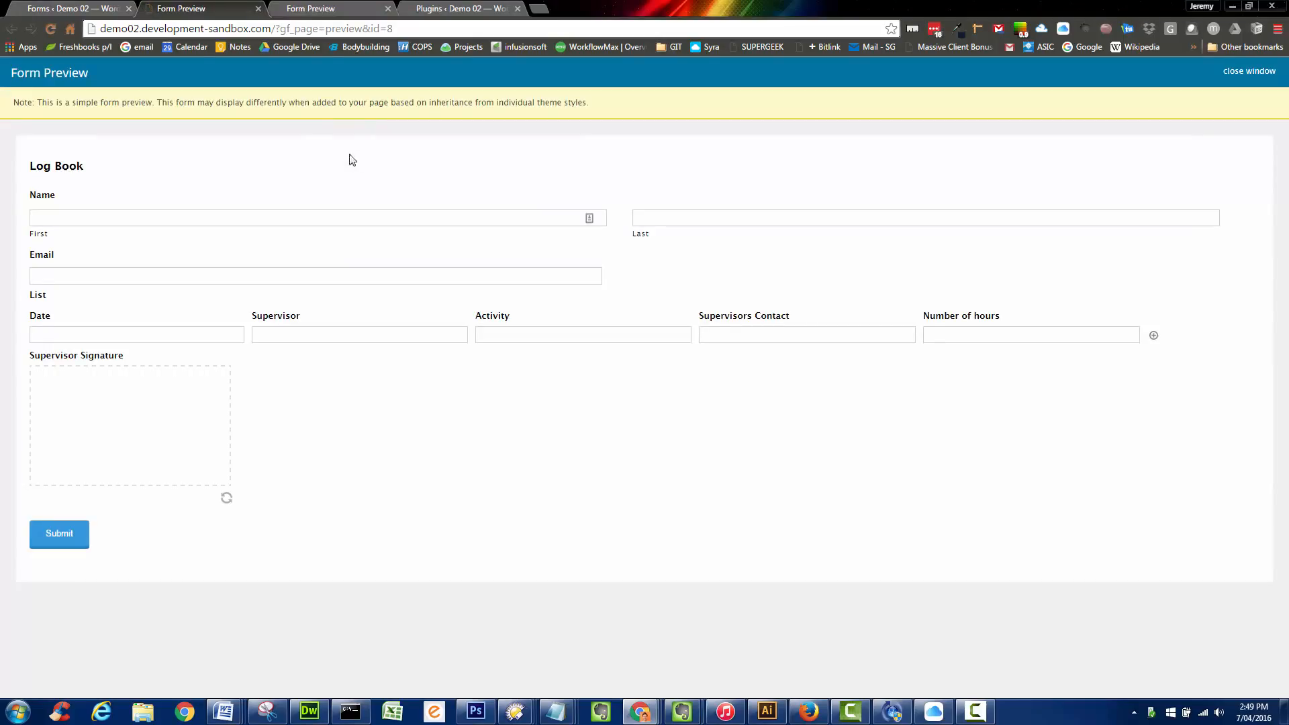
click(304, 216)
text(Je)
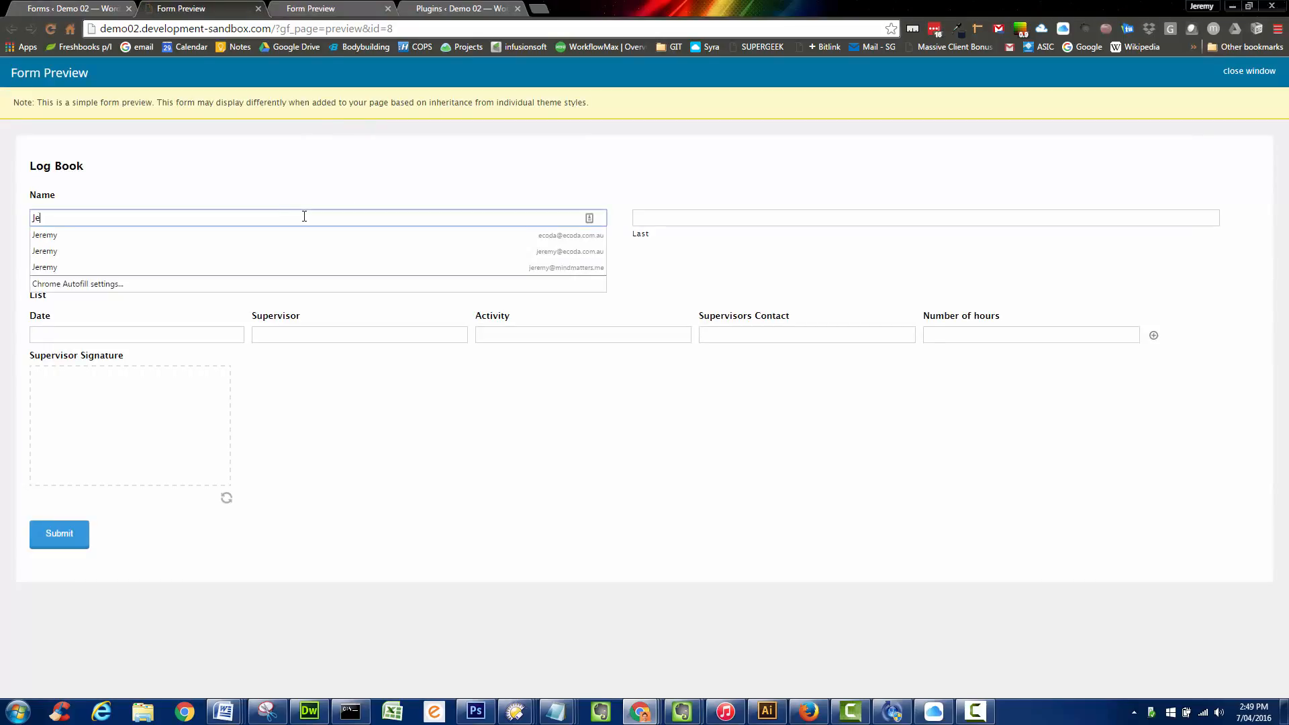
text(remy)
key(Tab)
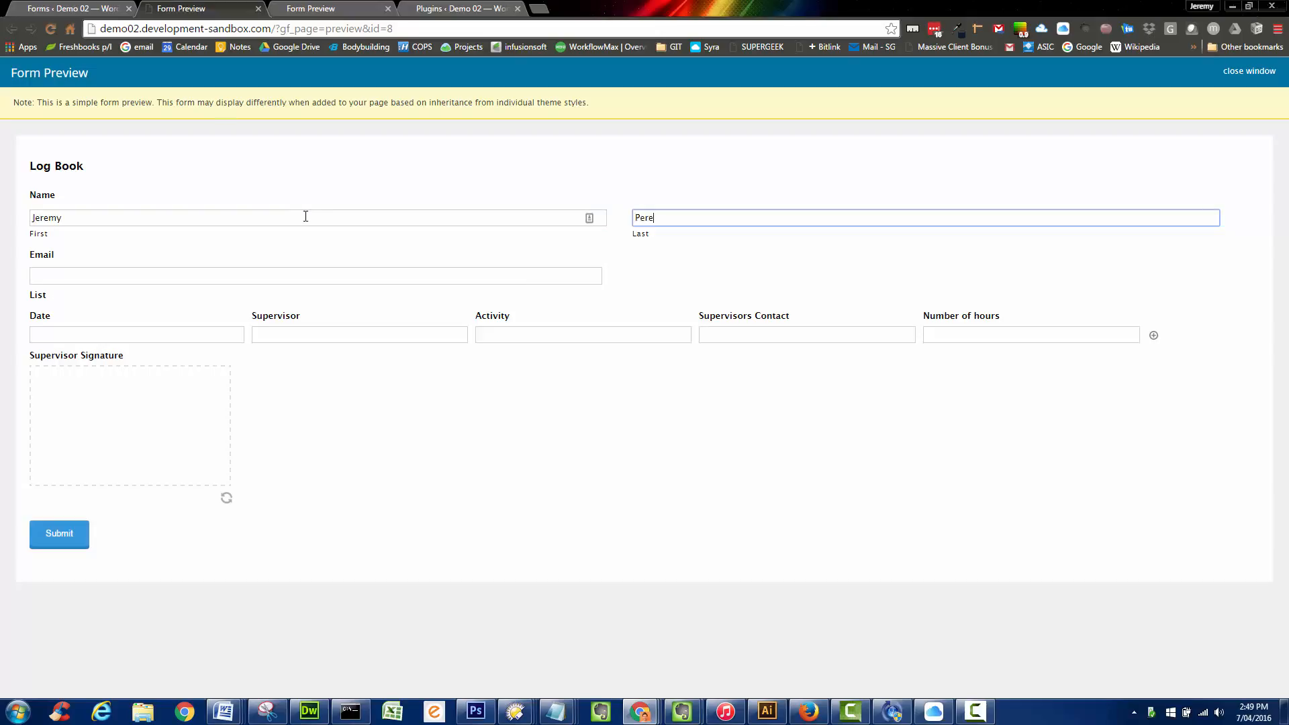
click(255, 275)
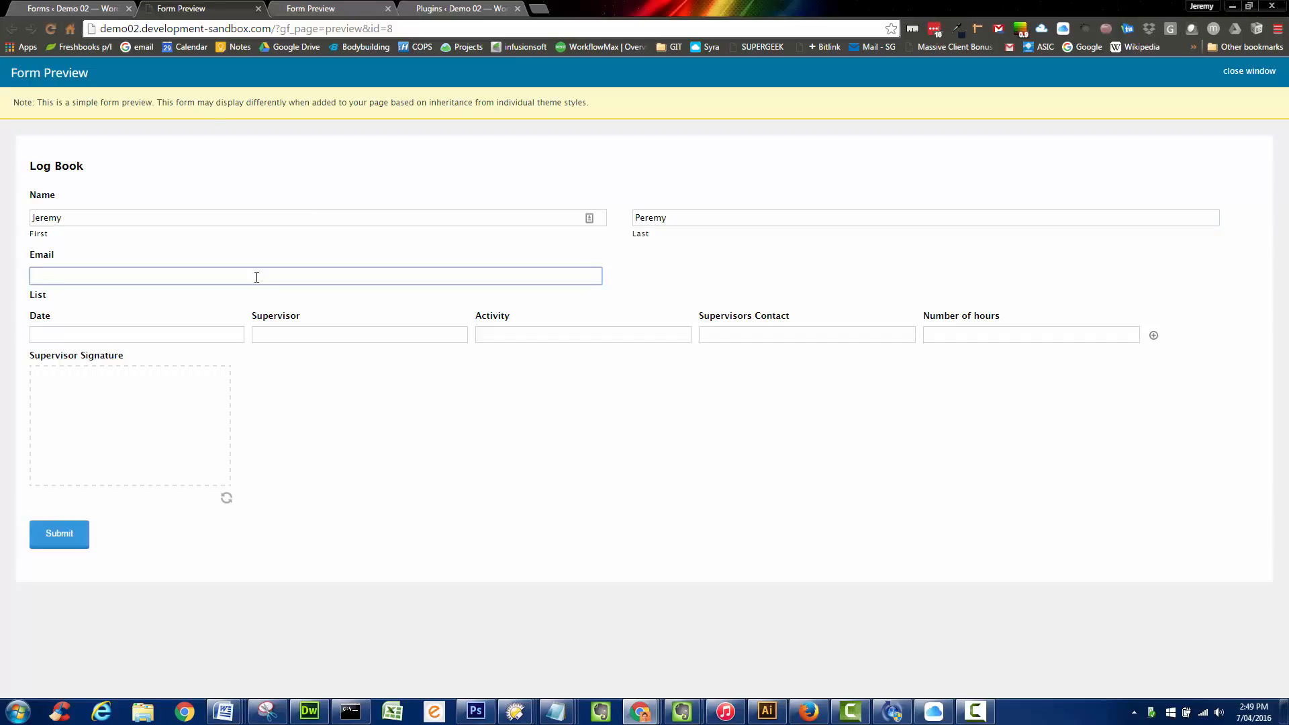
text(adsfsfda@adsfsdf.com.au)
Step: Fill the list row with date "11th feb", supervisor "Me", activity "asdfasd", supervisor's contact "asdfas" and number of hours "asdfasdf"
click(181, 327)
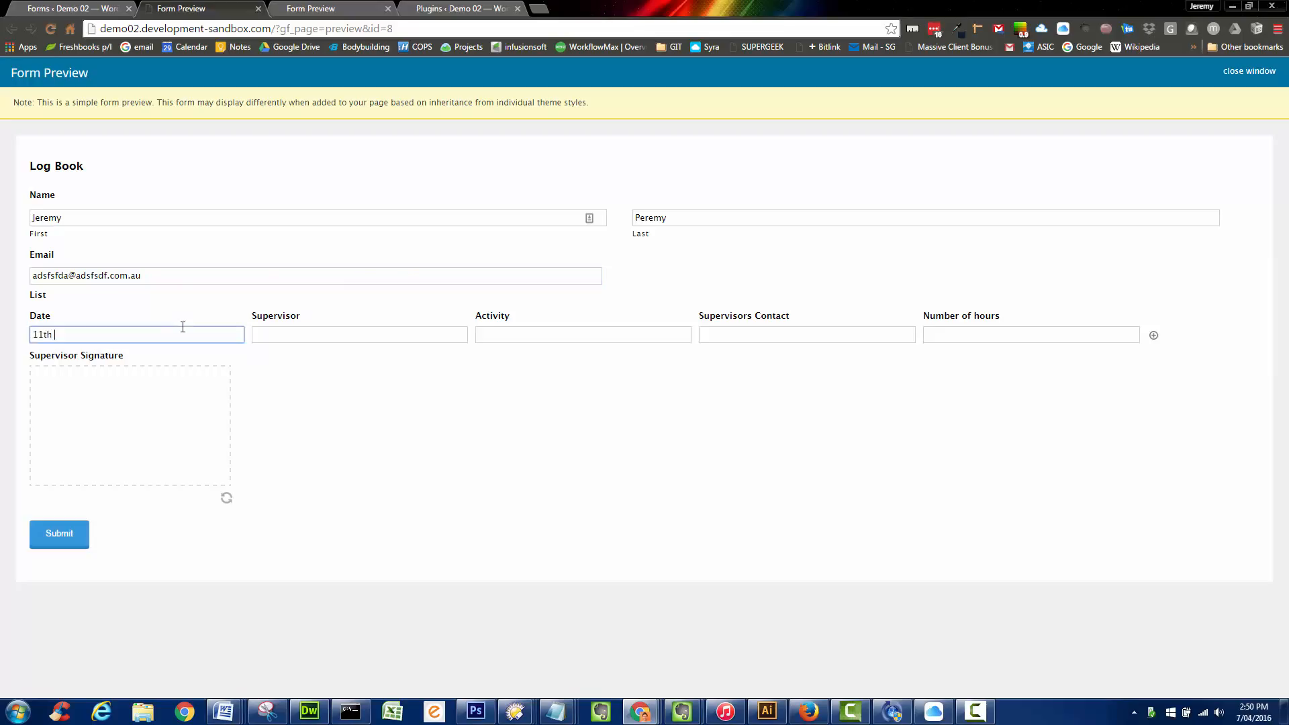
click(365, 334)
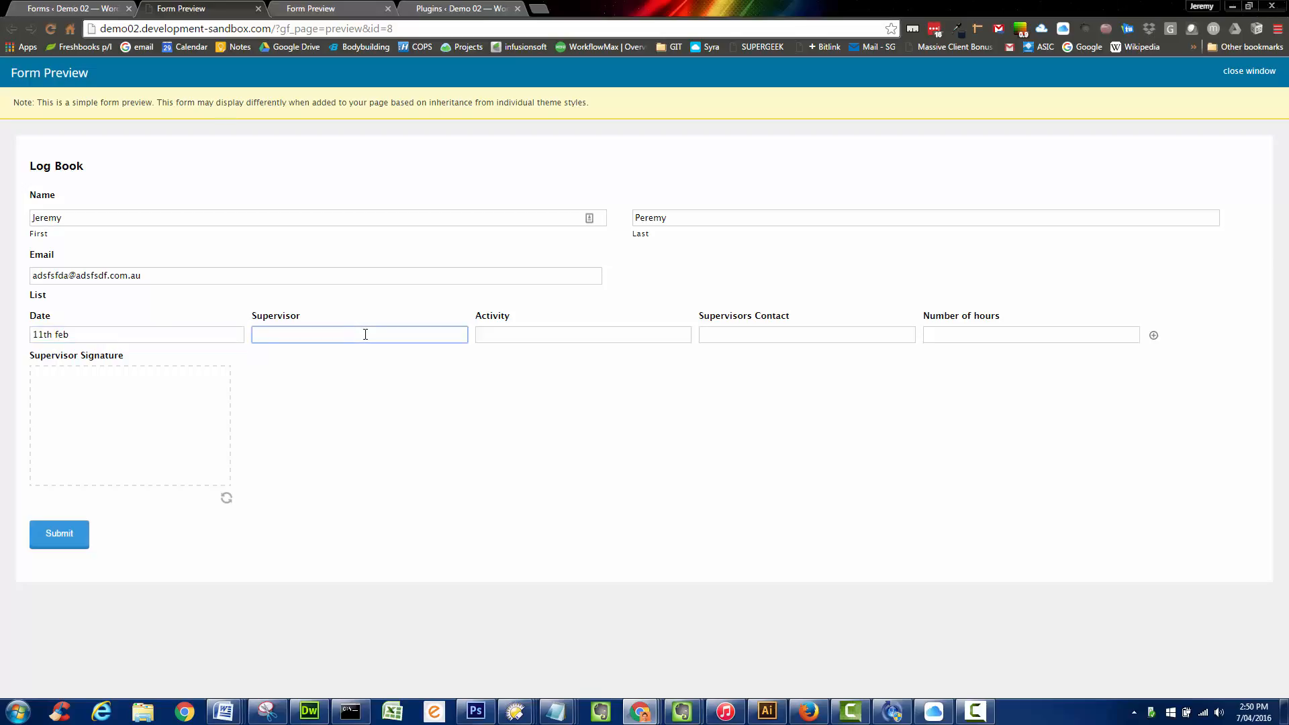
click(591, 340)
text(asdfasd)
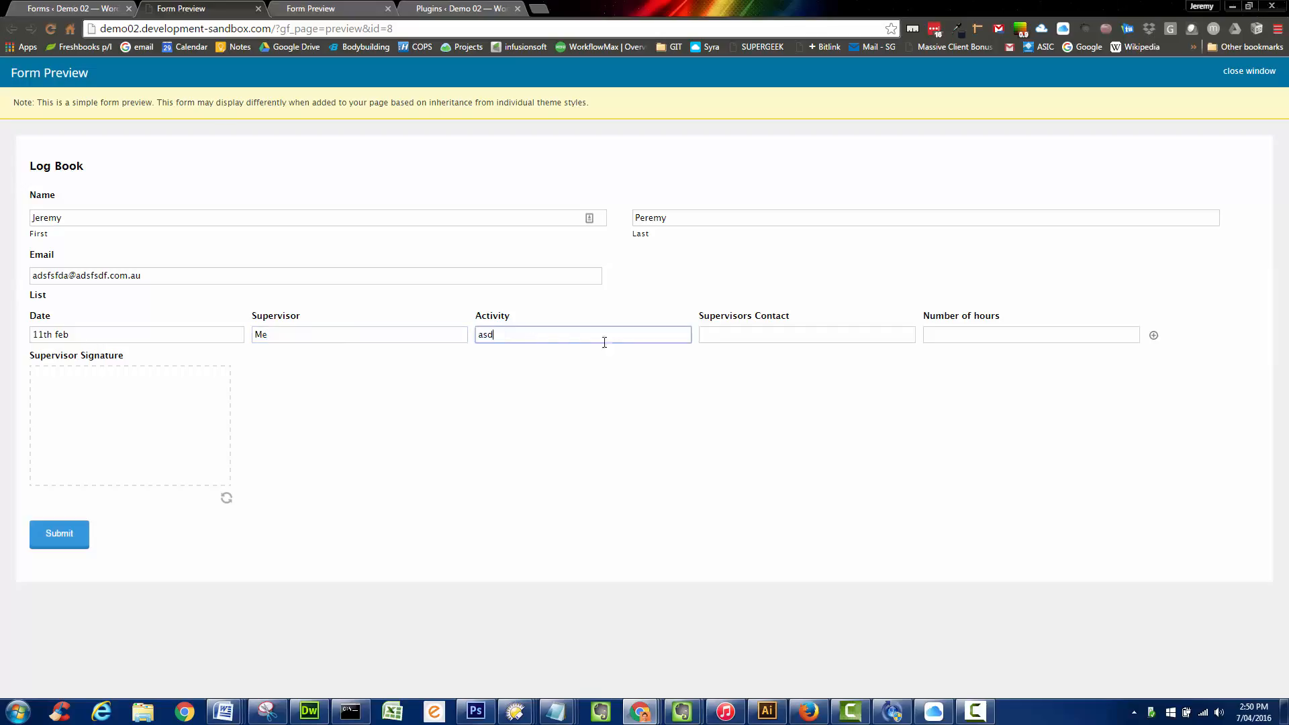
click(726, 339)
text(asdf)
click(971, 337)
text(asdfa)
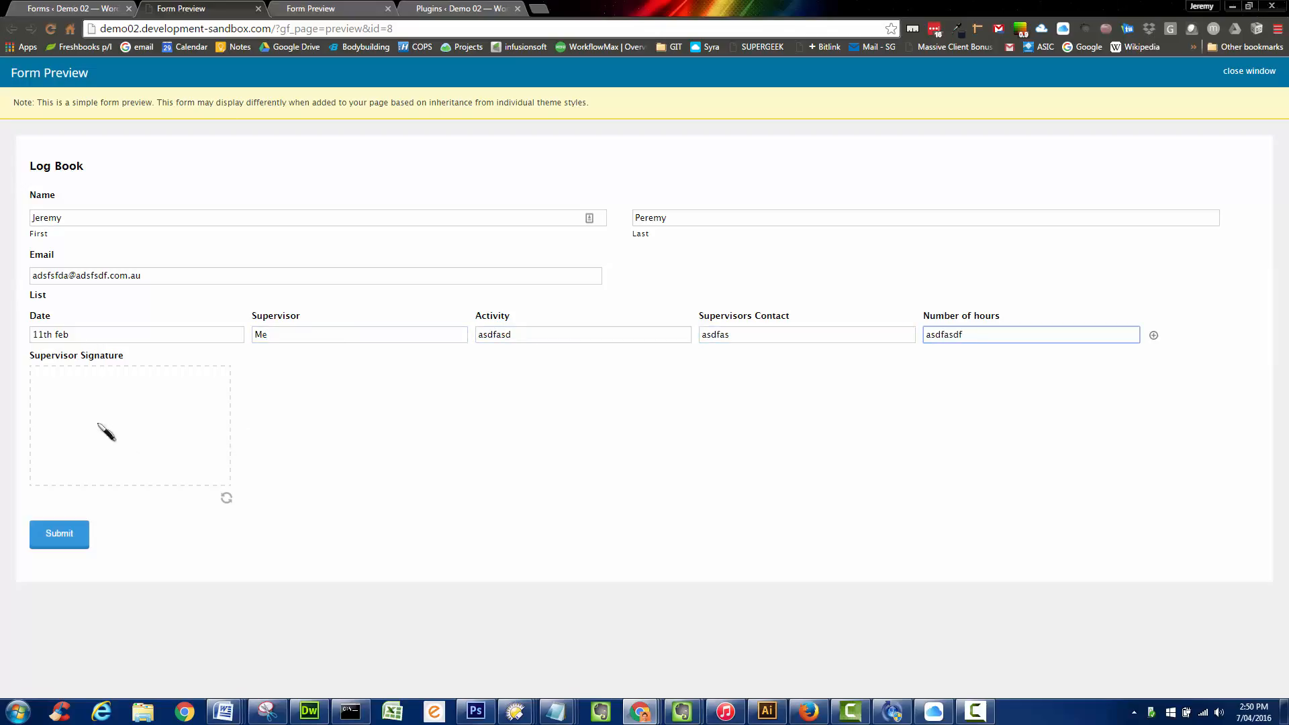
Step: Draw a freehand signature in the Supervisor Signature box and submit the form
click(96, 403)
mouse_move(104, 446)
mouse_down()
mouse_move(111, 403)
mouse_move(119, 433)
mouse_move(116, 412)
mouse_move(190, 425)
mouse_up()
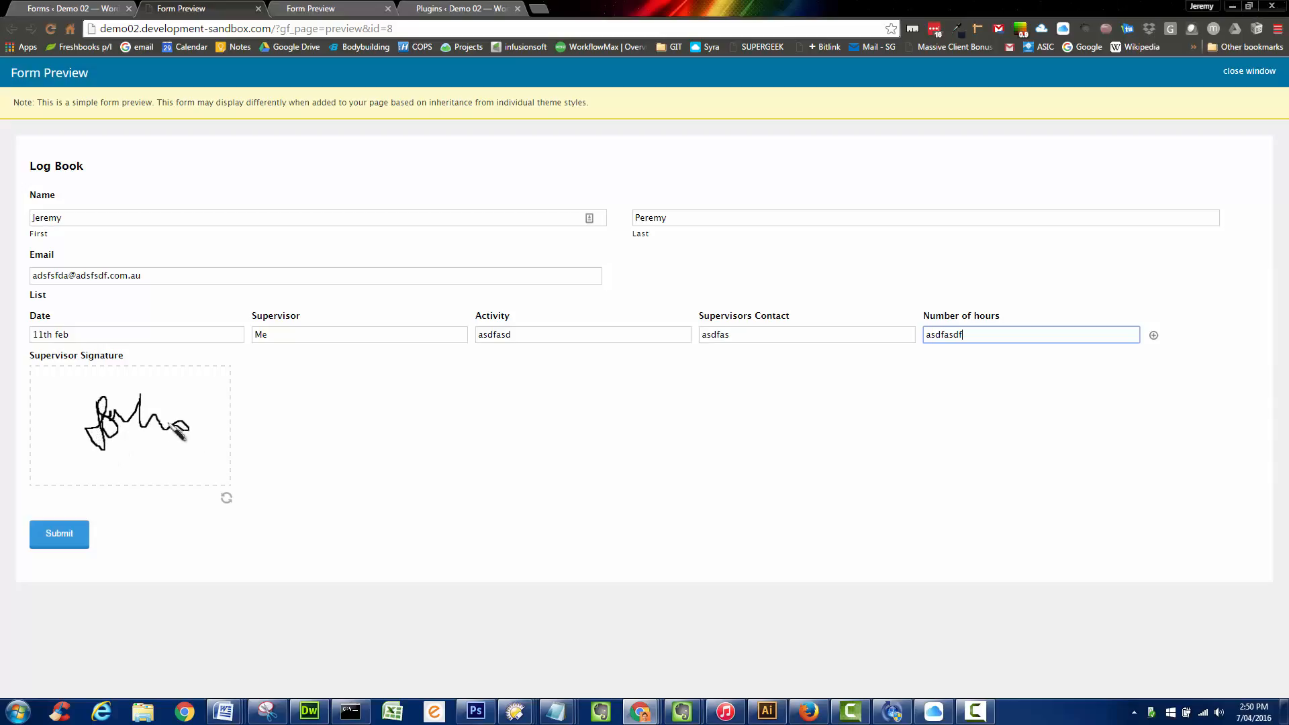
click(82, 414)
drag(80, 415, 171, 405)
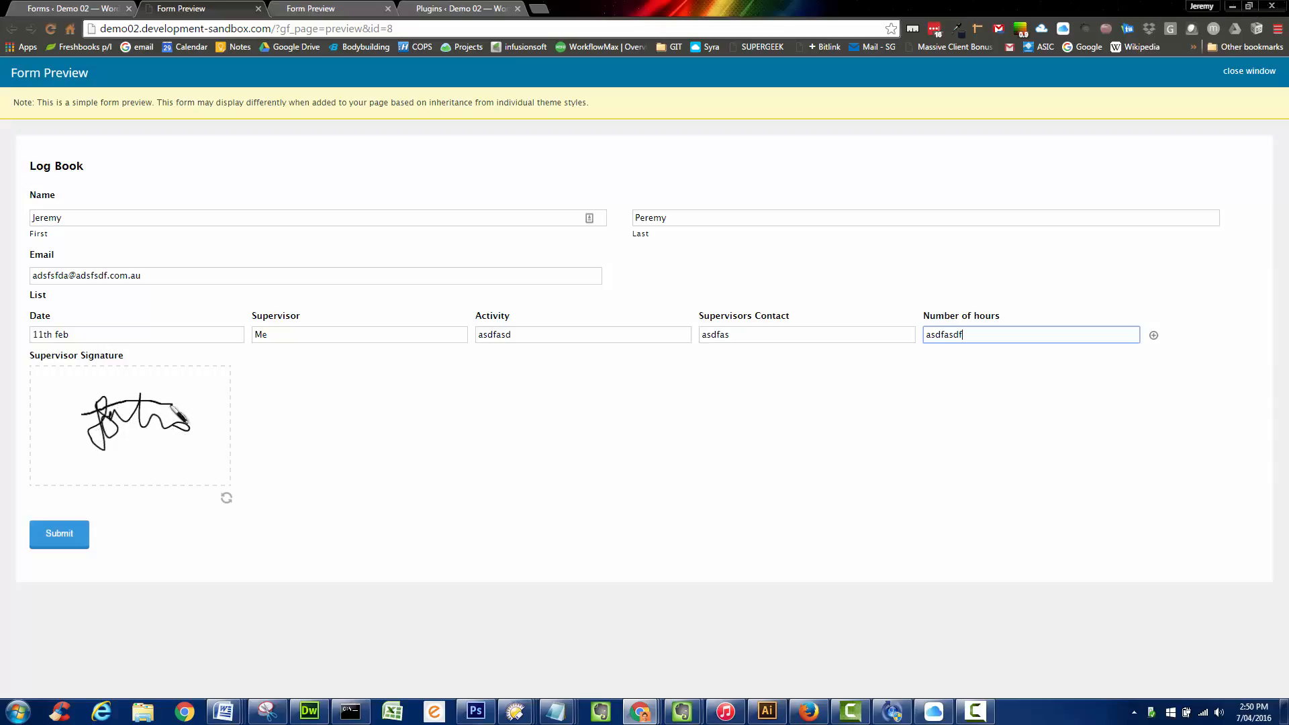
click(71, 535)
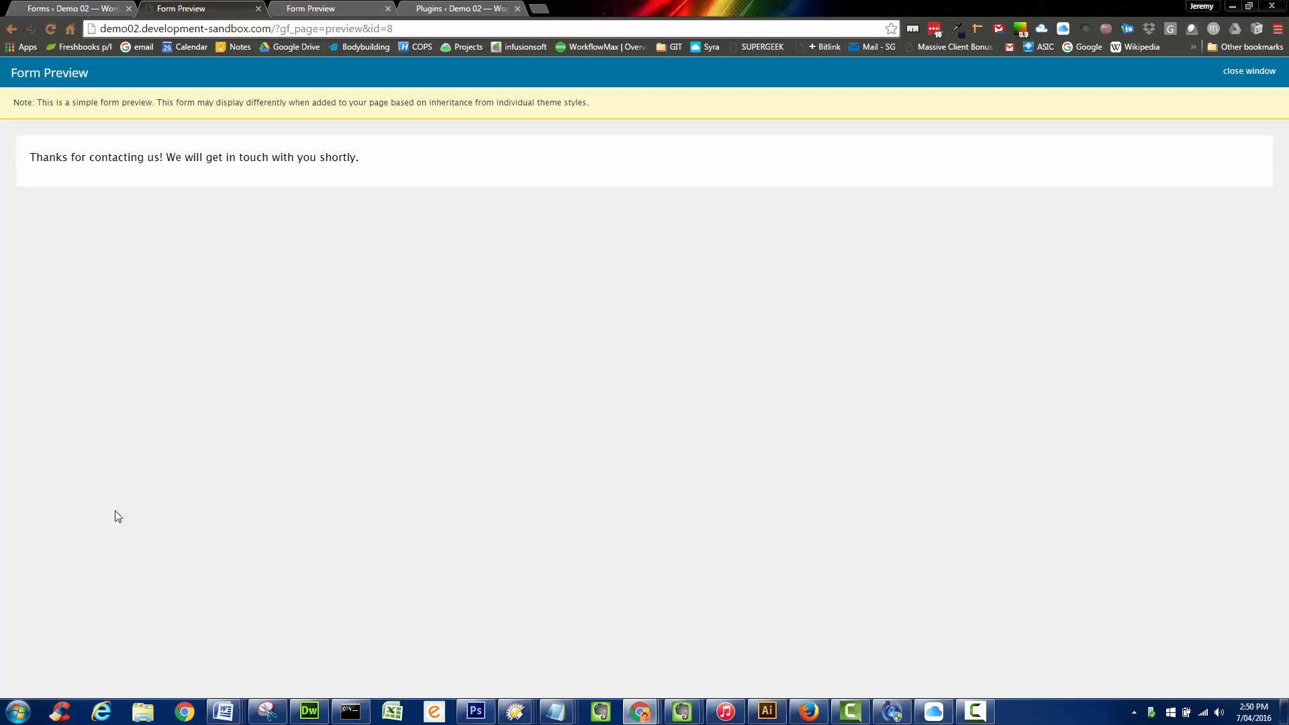
Step: Go back to the site admin and look through the MemberFindMe event list
click(104, 6)
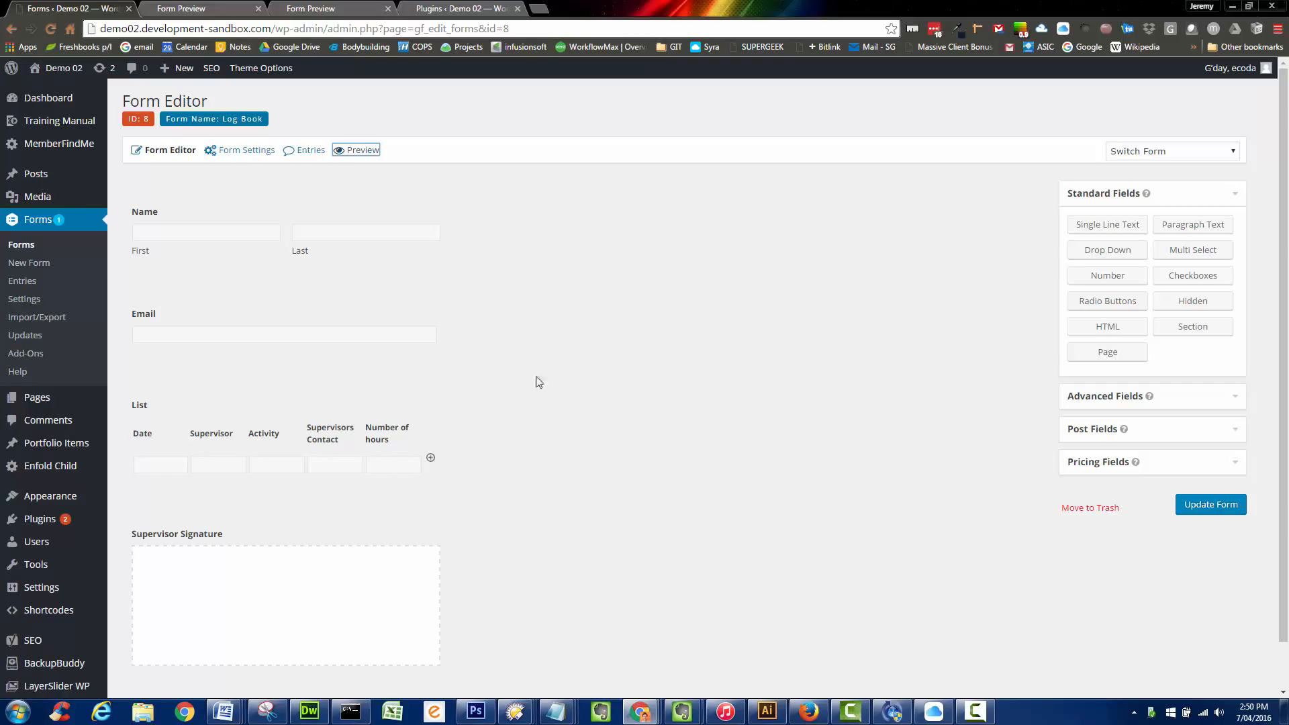
click(71, 144)
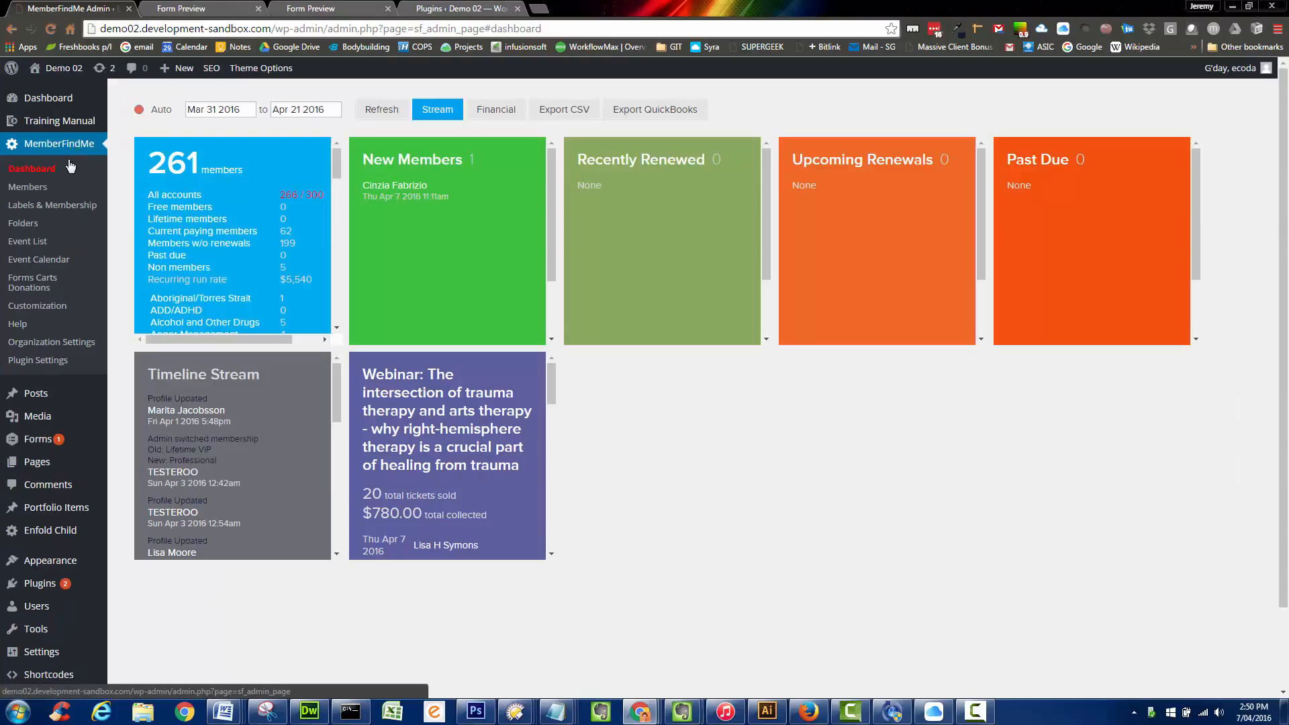
click(43, 243)
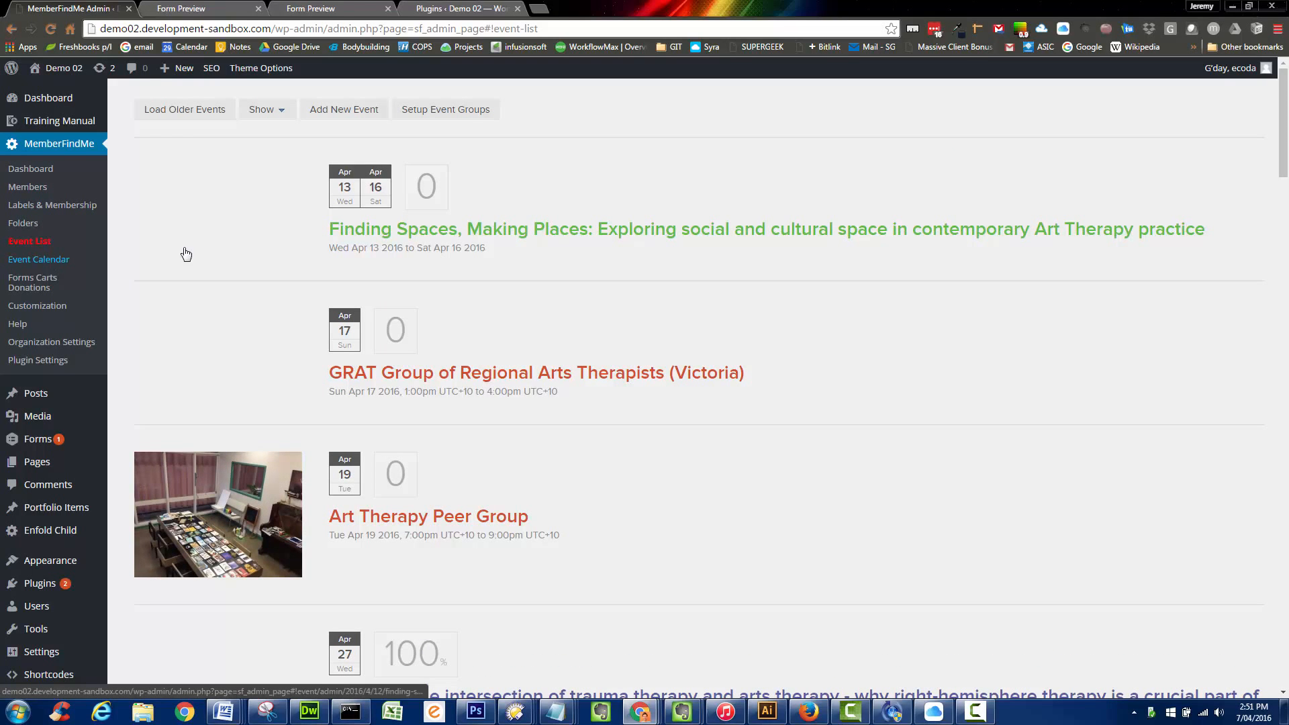
scroll(181, 251, down, 3)
scroll(168, 191, up, 3)
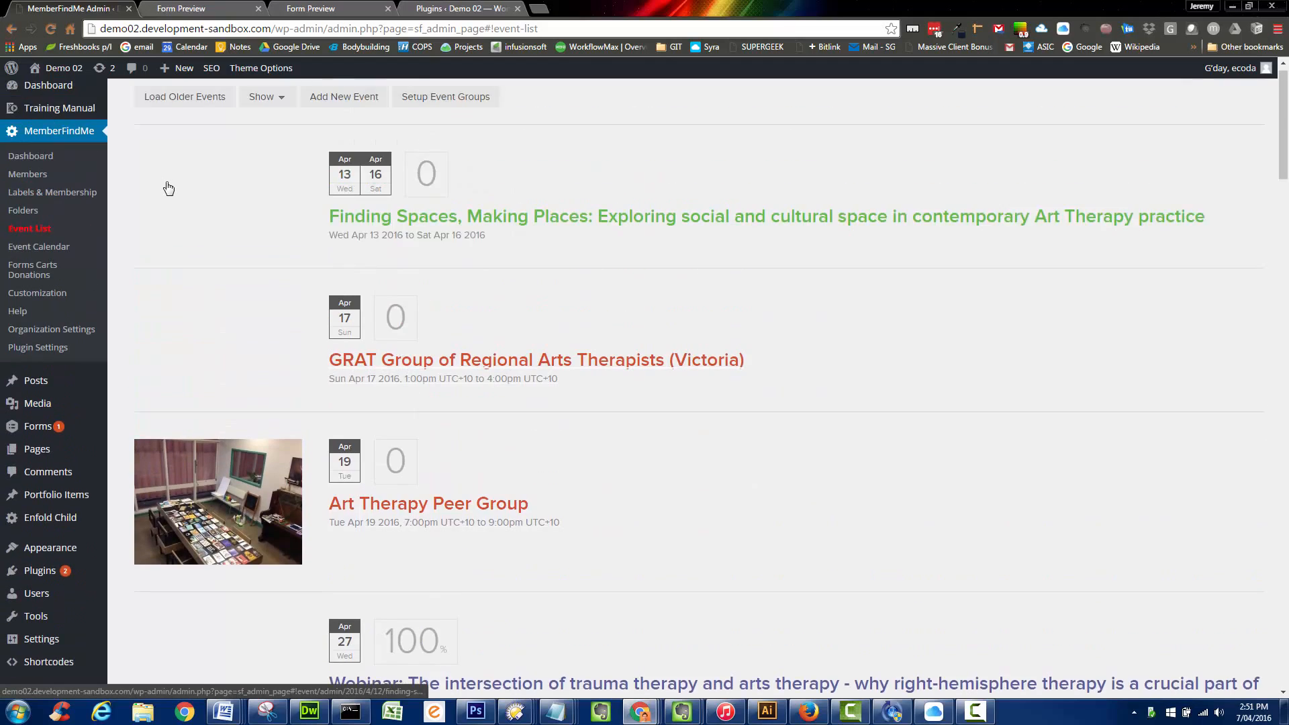
scroll(169, 191, down, 4)
scroll(169, 191, down, 2)
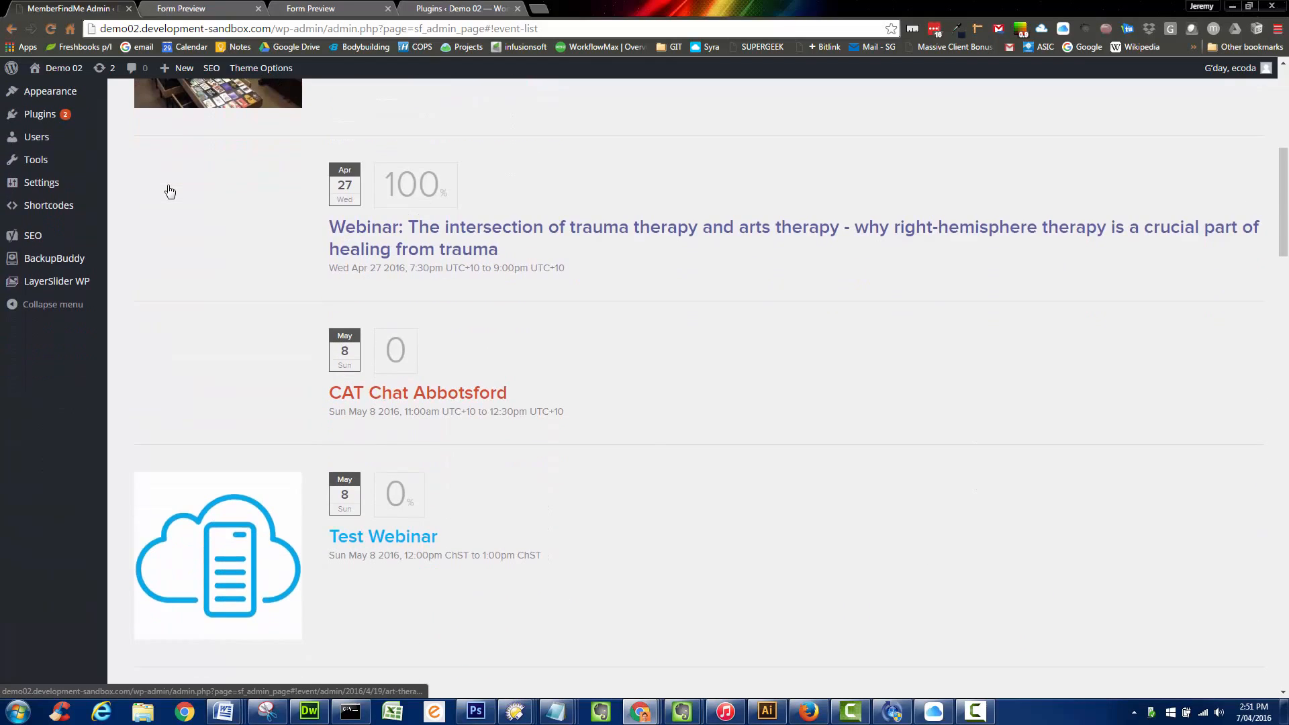
Step: Open the April 27 trauma therapy and arts therapy webinar and review its attendee registrations and payments
click(421, 225)
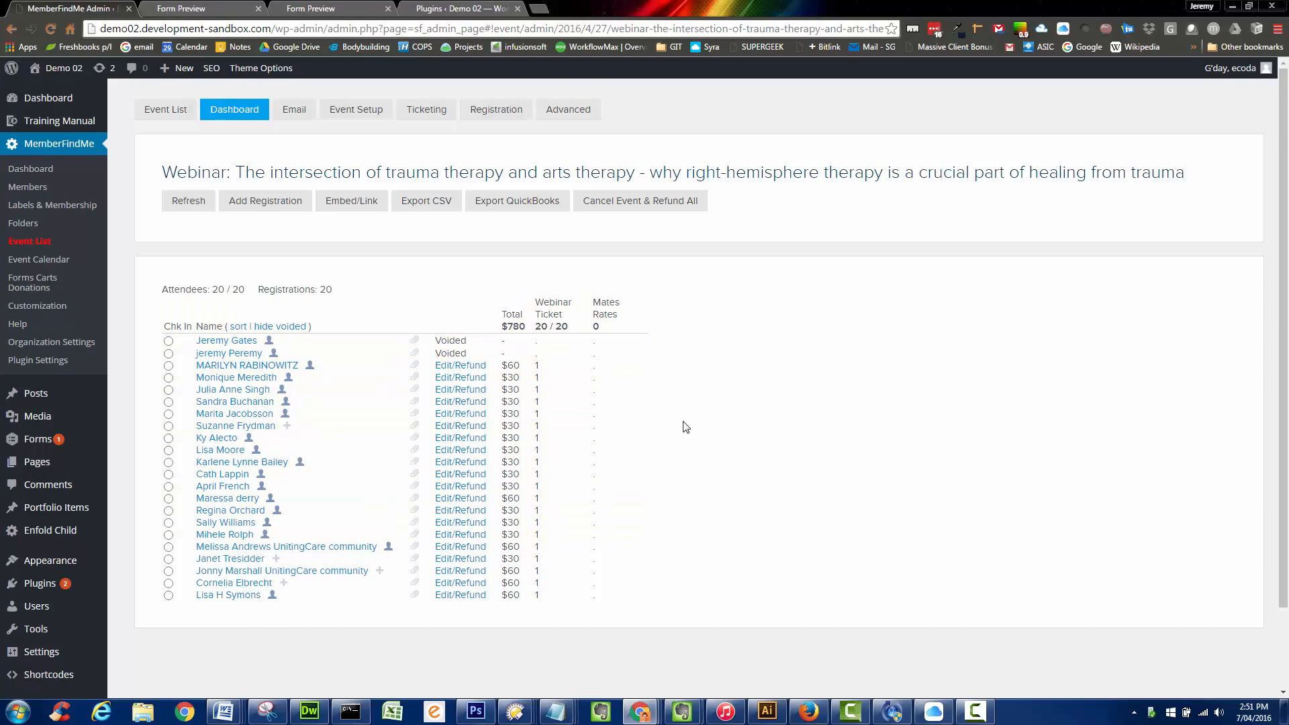
scroll(672, 425, down, 3)
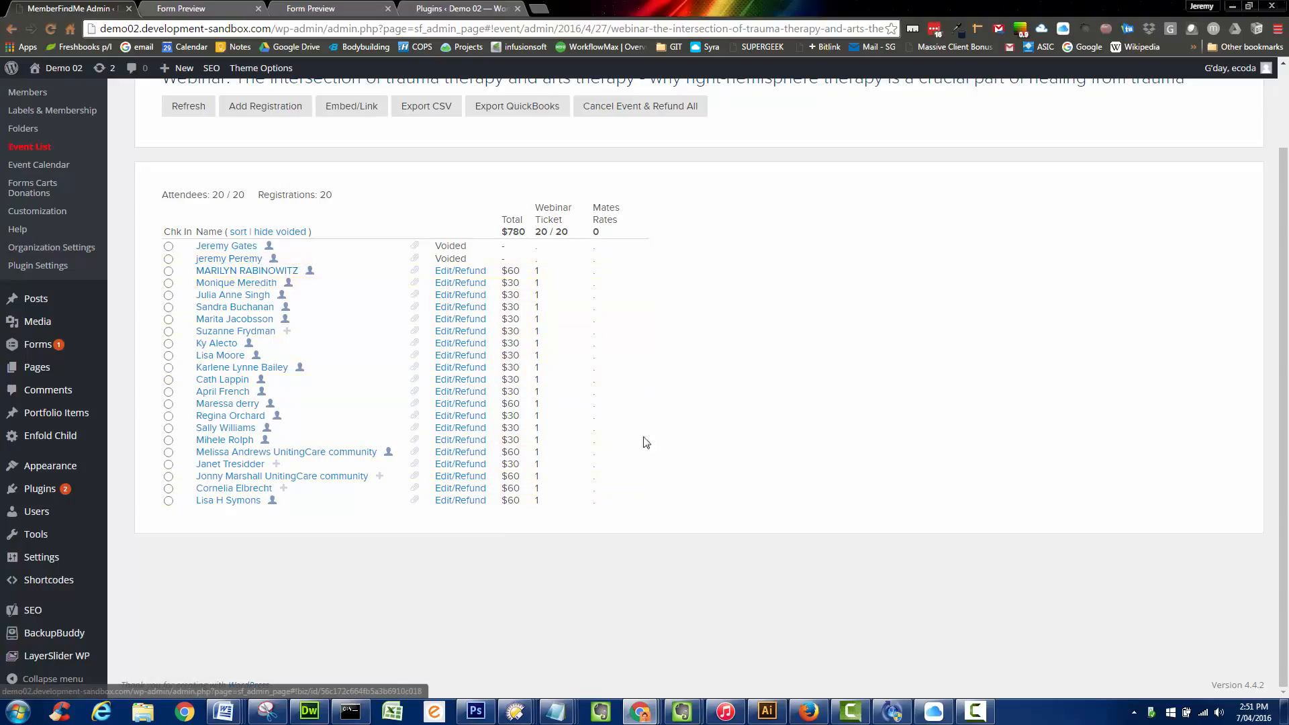
scroll(671, 463, up, 3)
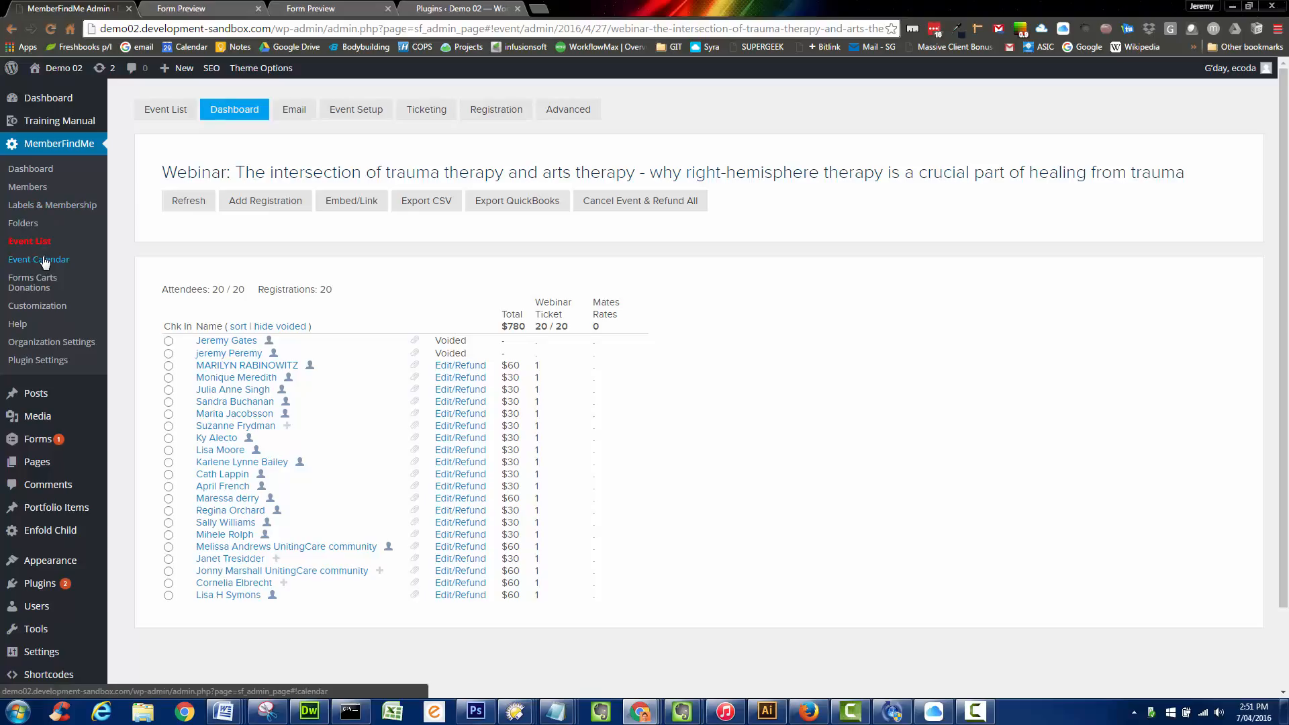
Step: Go to MemberFindMe's forms, carts and donations list and view the Webinar form's dashboard
click(31, 278)
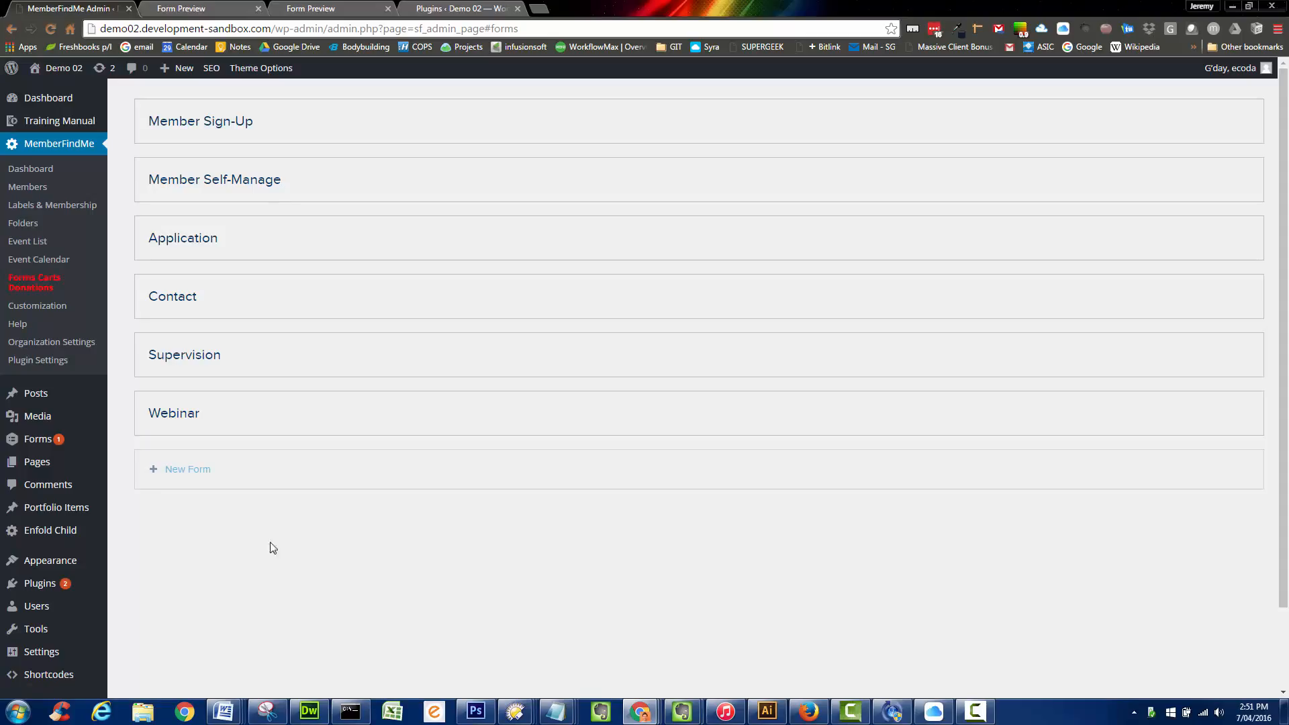
click(188, 471)
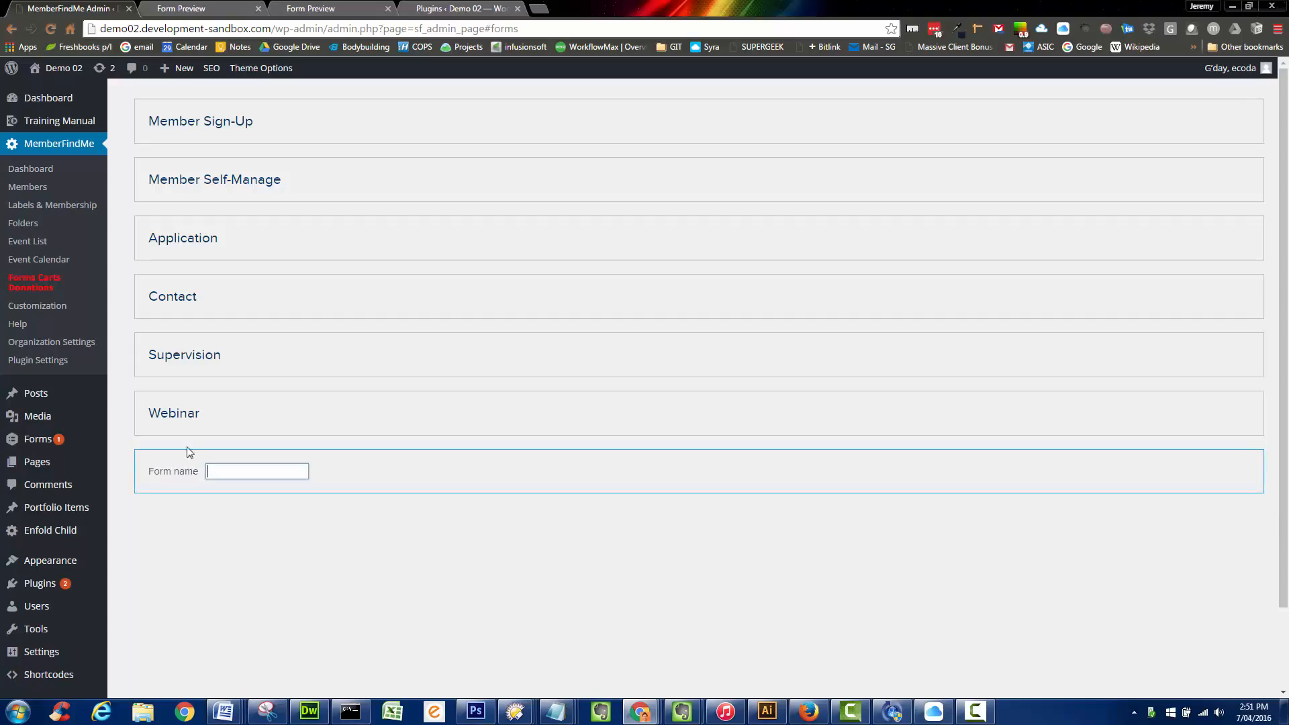
click(179, 413)
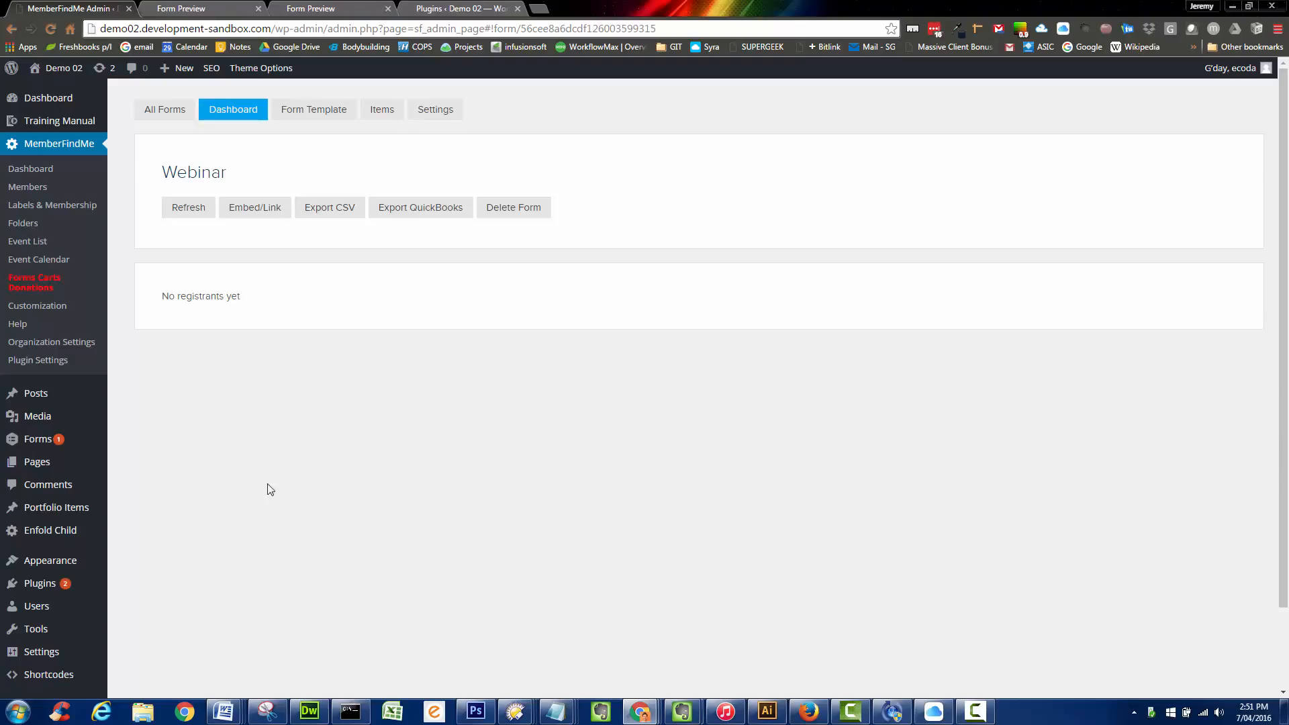
Step: Return to the forms list and create a new form with the one-word name "SaleItem"
click(47, 288)
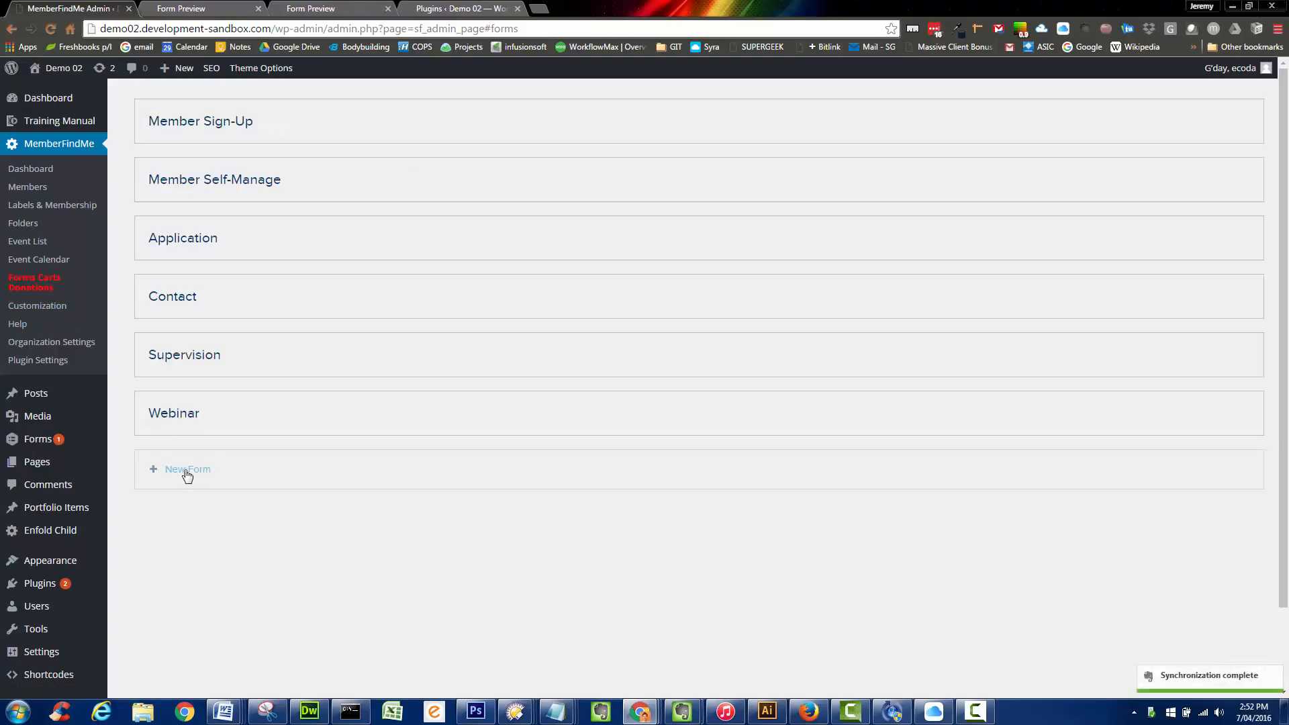
click(188, 471)
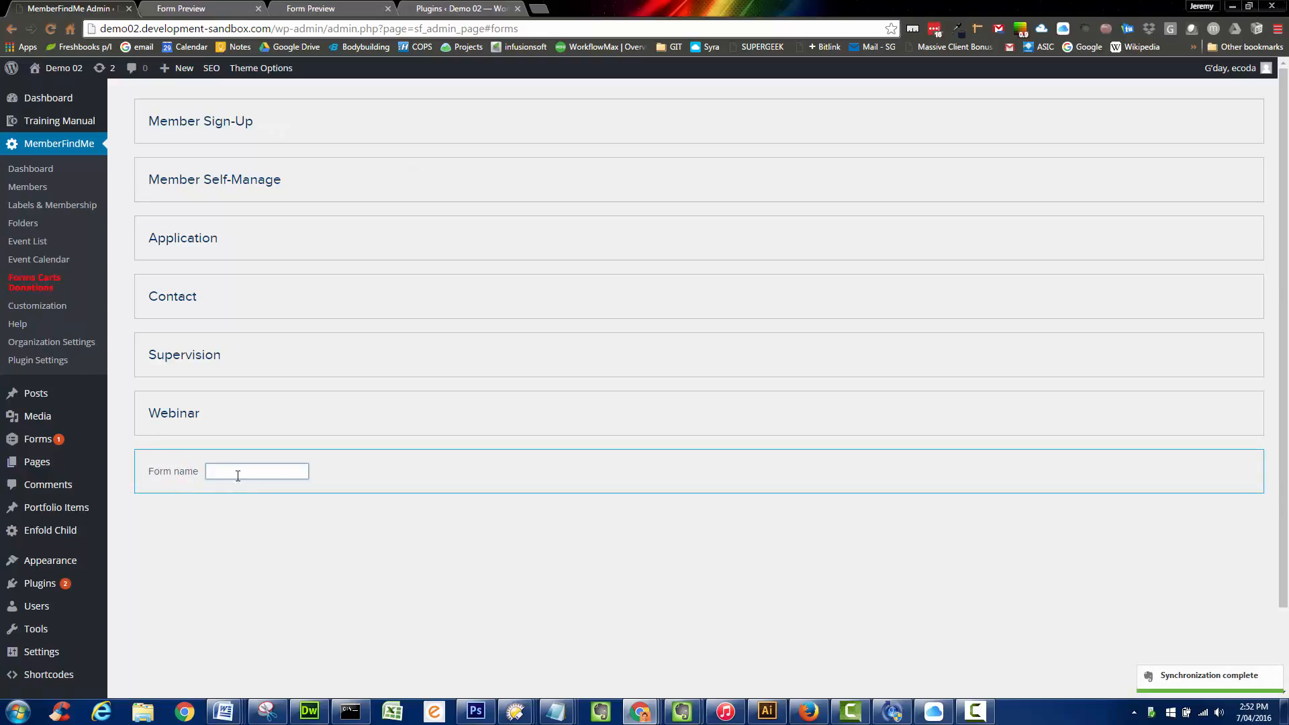
text(S)
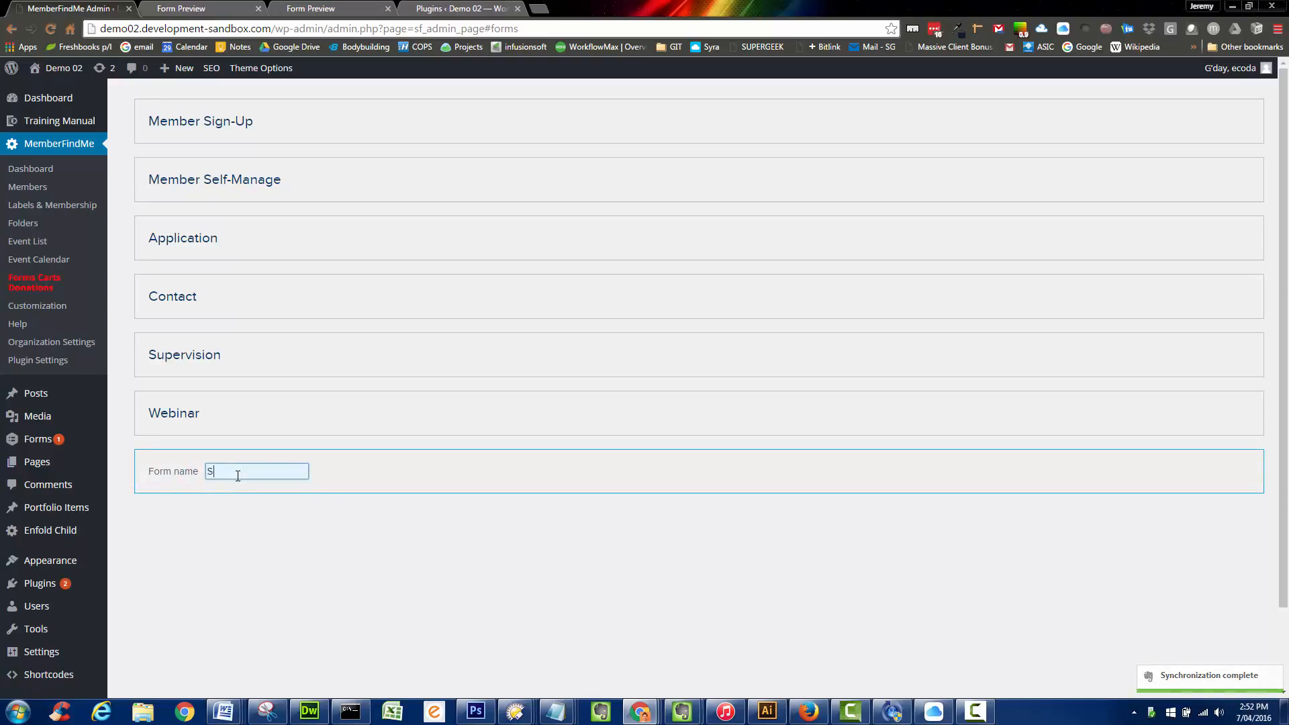
text(ale Item)
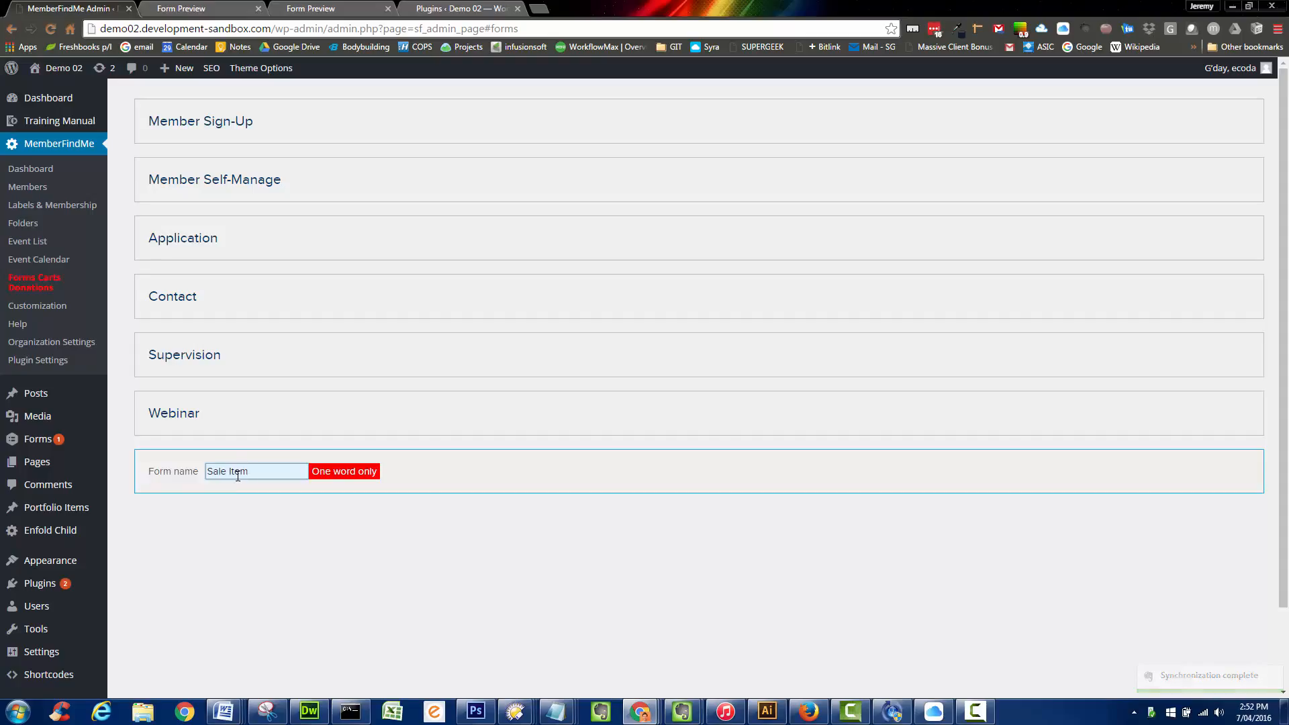
click(228, 472)
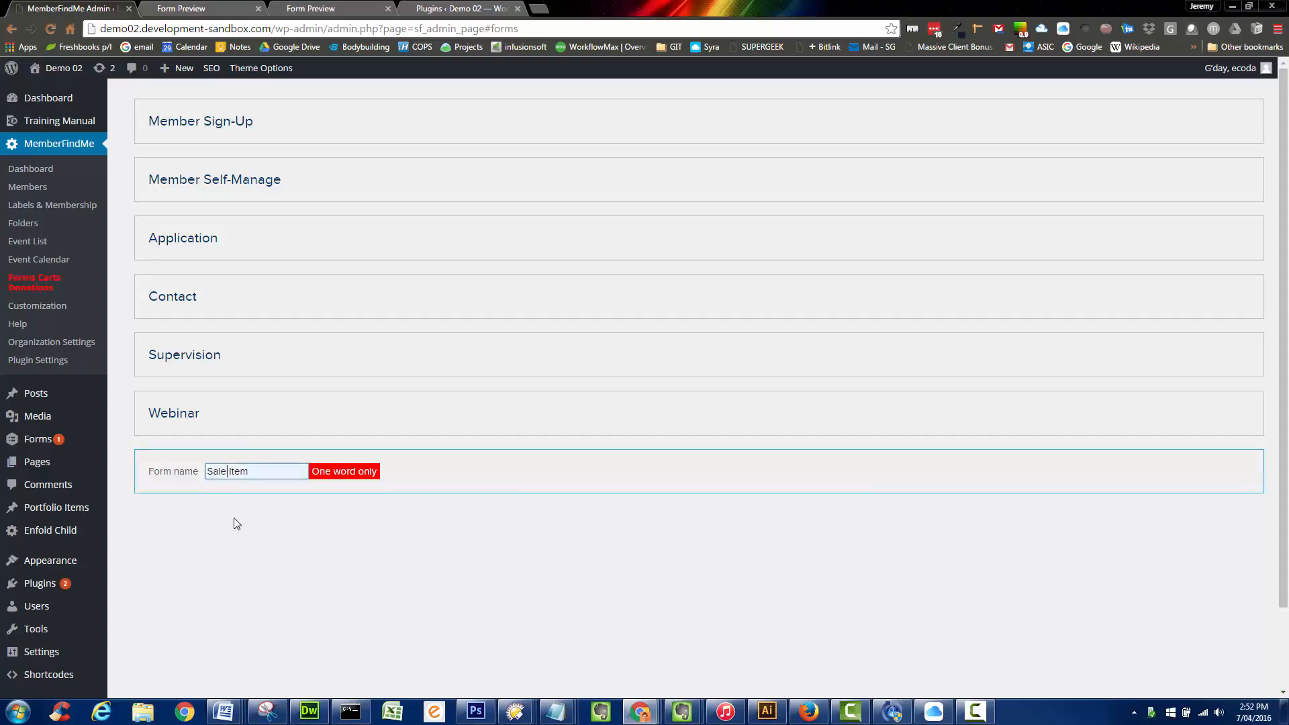
key(BackSpace)
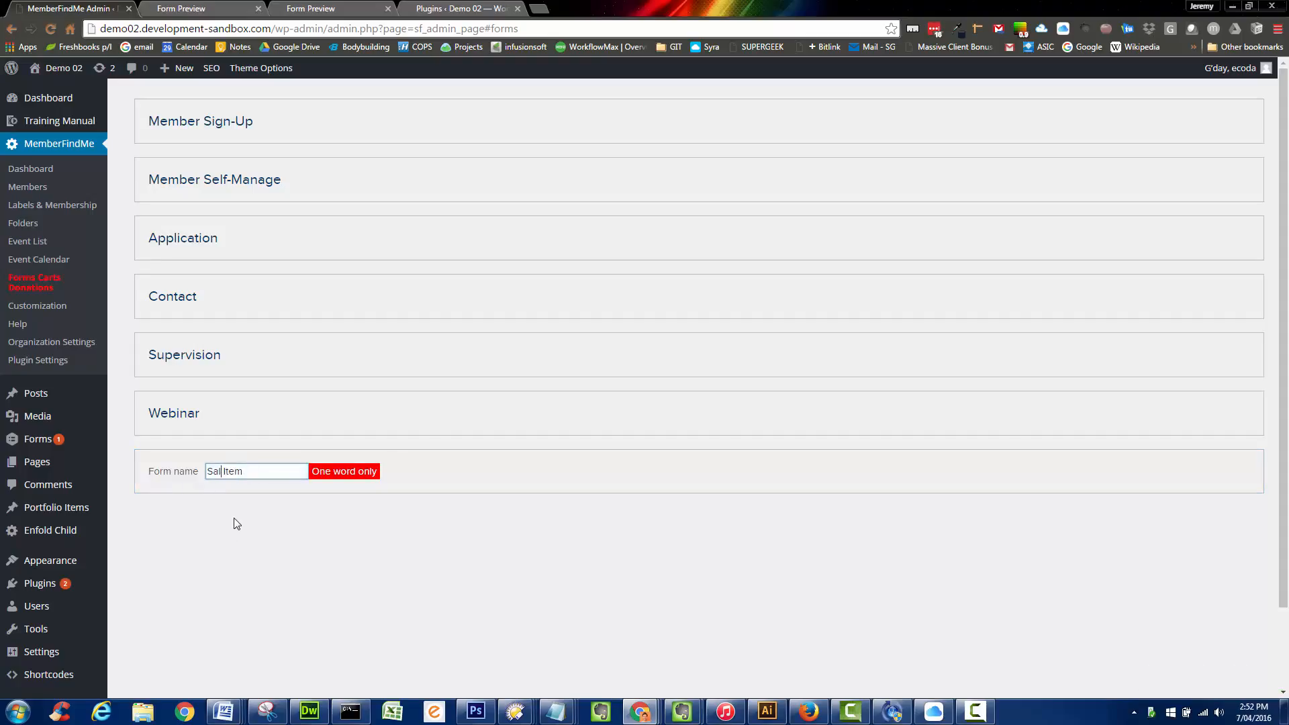
text(e)
key(Return)
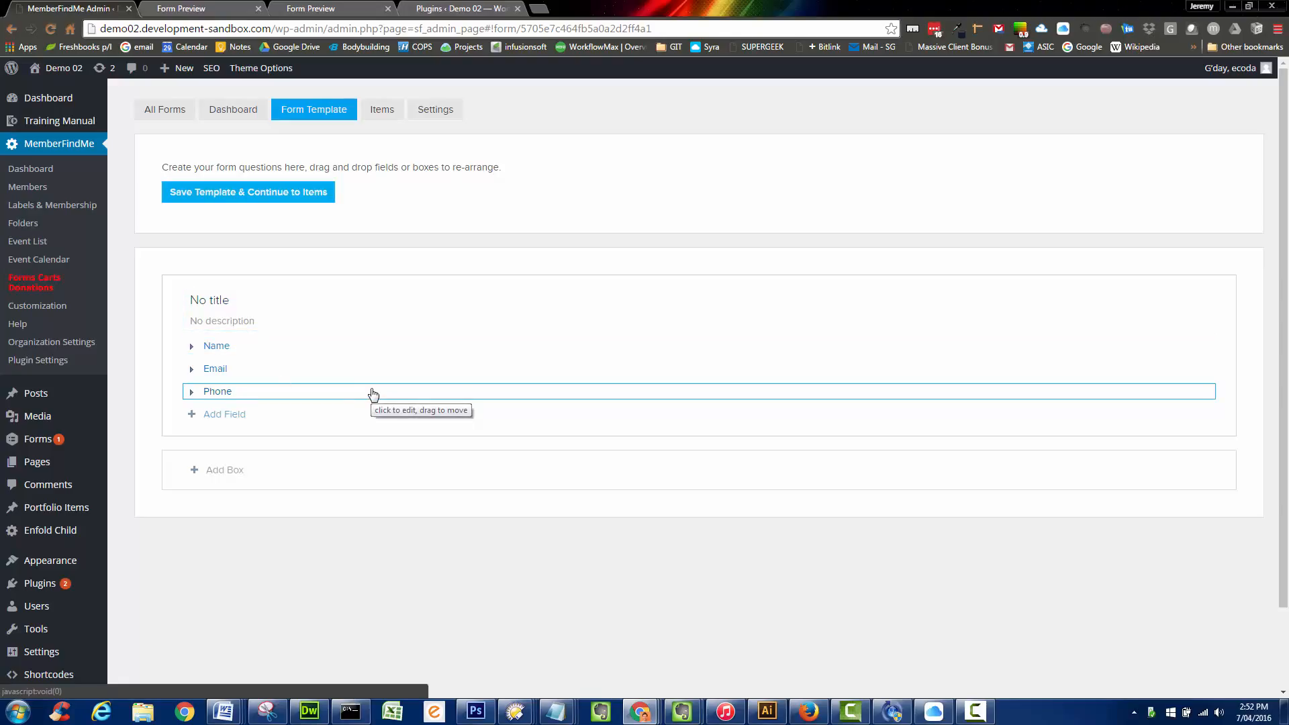
Step: Start a new item named "Tshirt" in the form's item setup and review its pricing, restriction, checkout and discount options
click(381, 117)
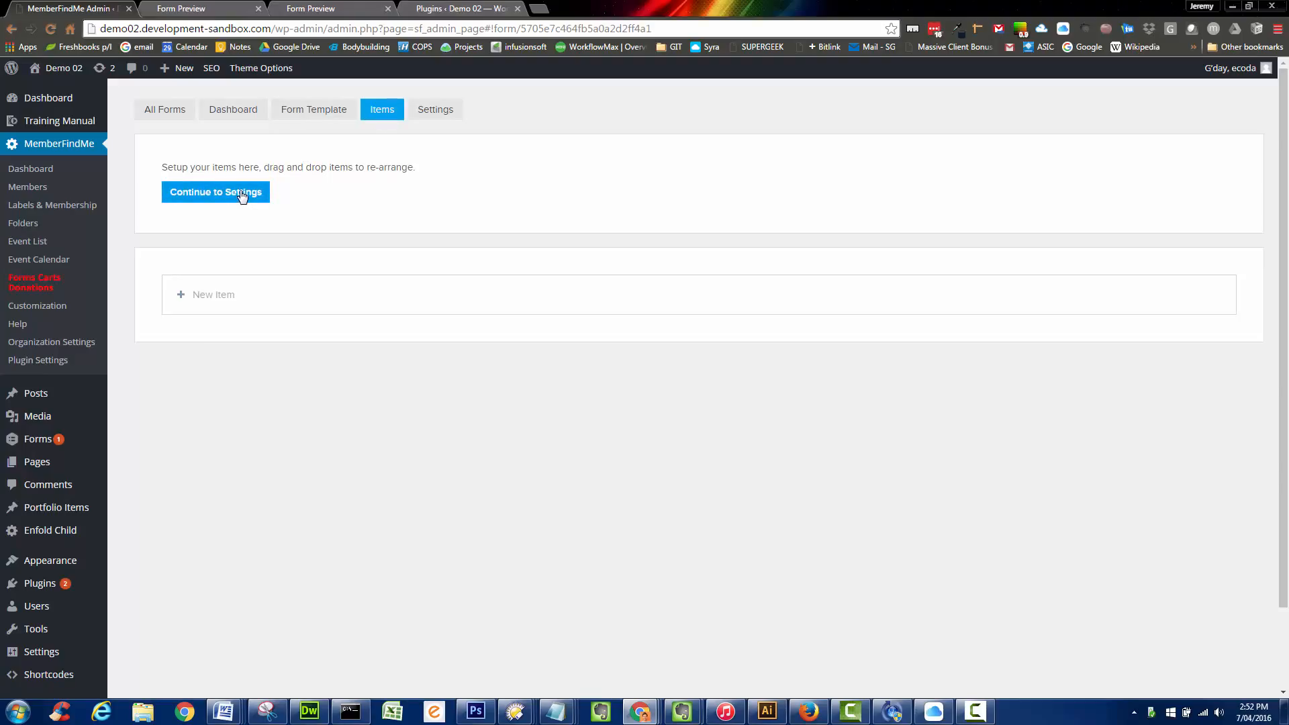
click(216, 299)
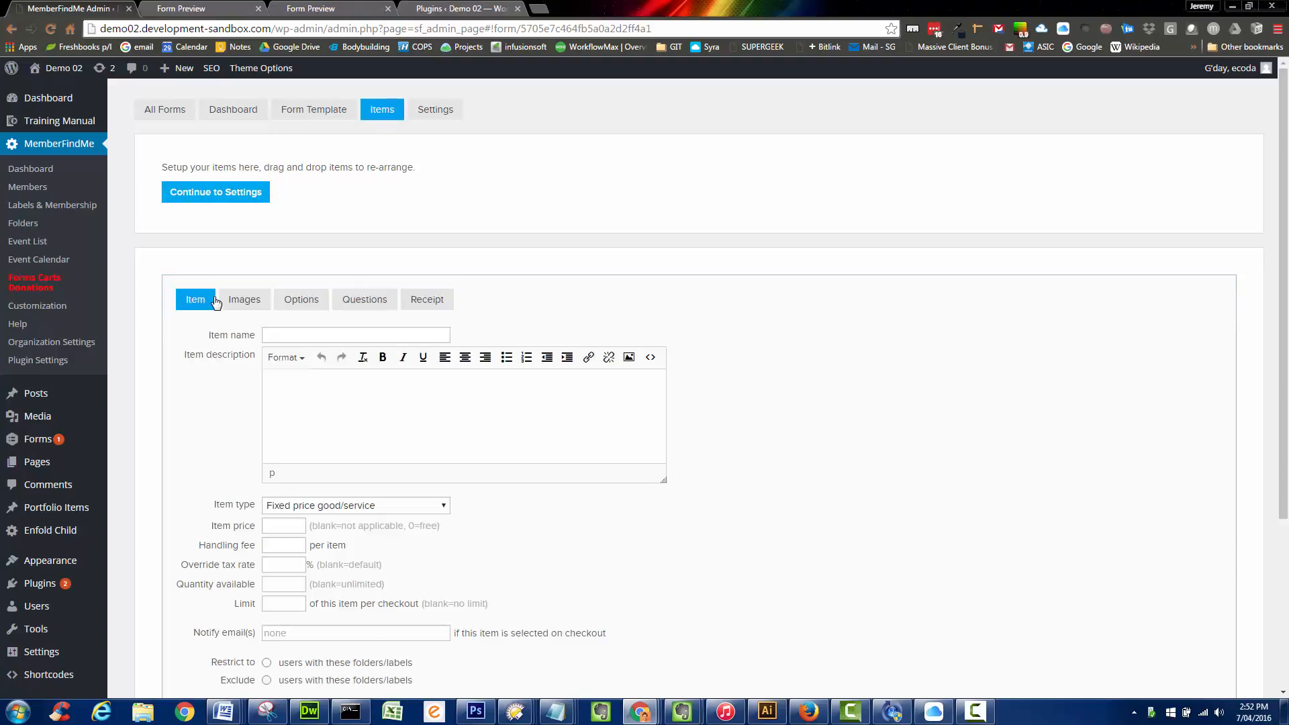
click(282, 341)
click(300, 329)
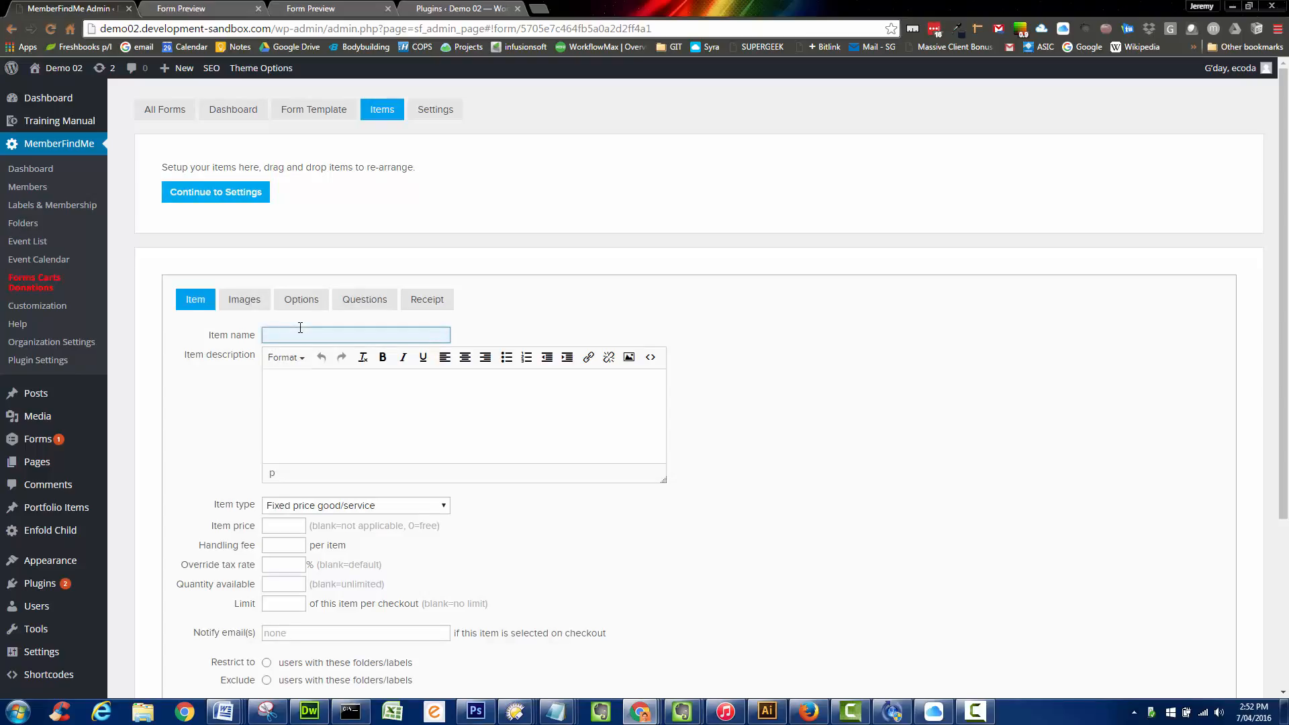
text(Tshirt)
click(349, 411)
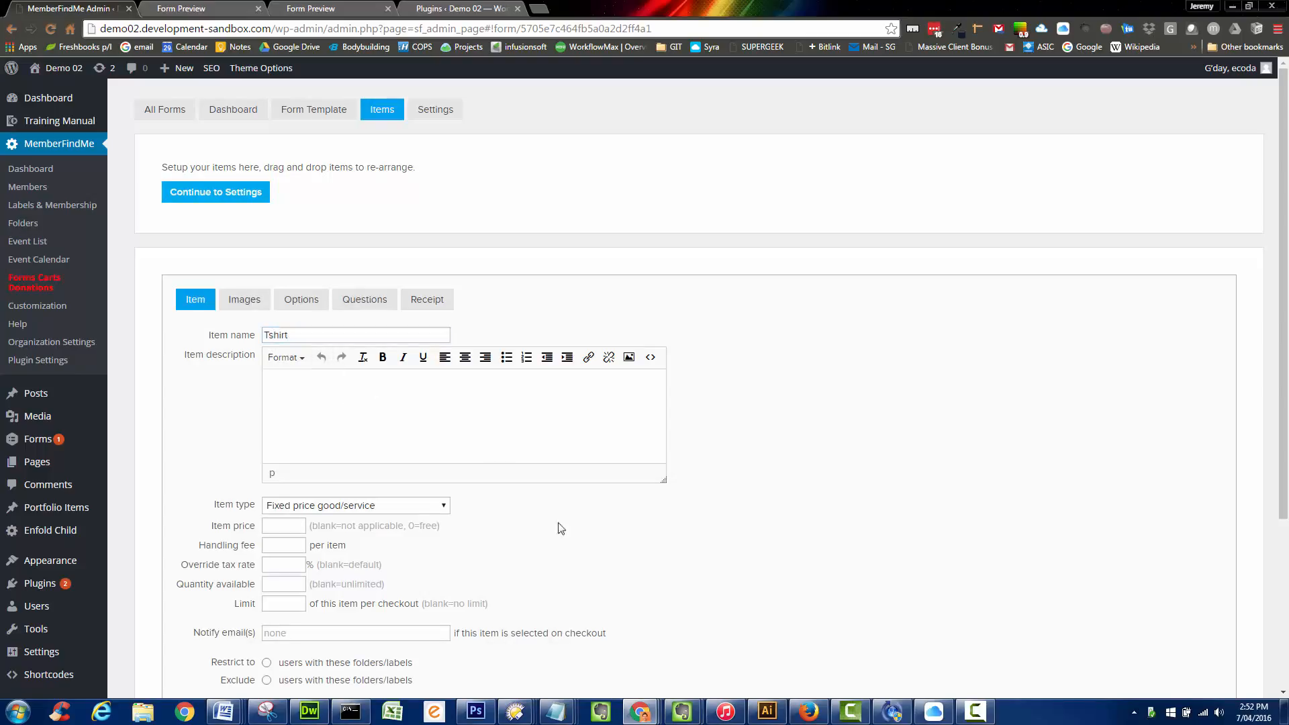
scroll(395, 503, down, 1)
scroll(397, 463, down, 1)
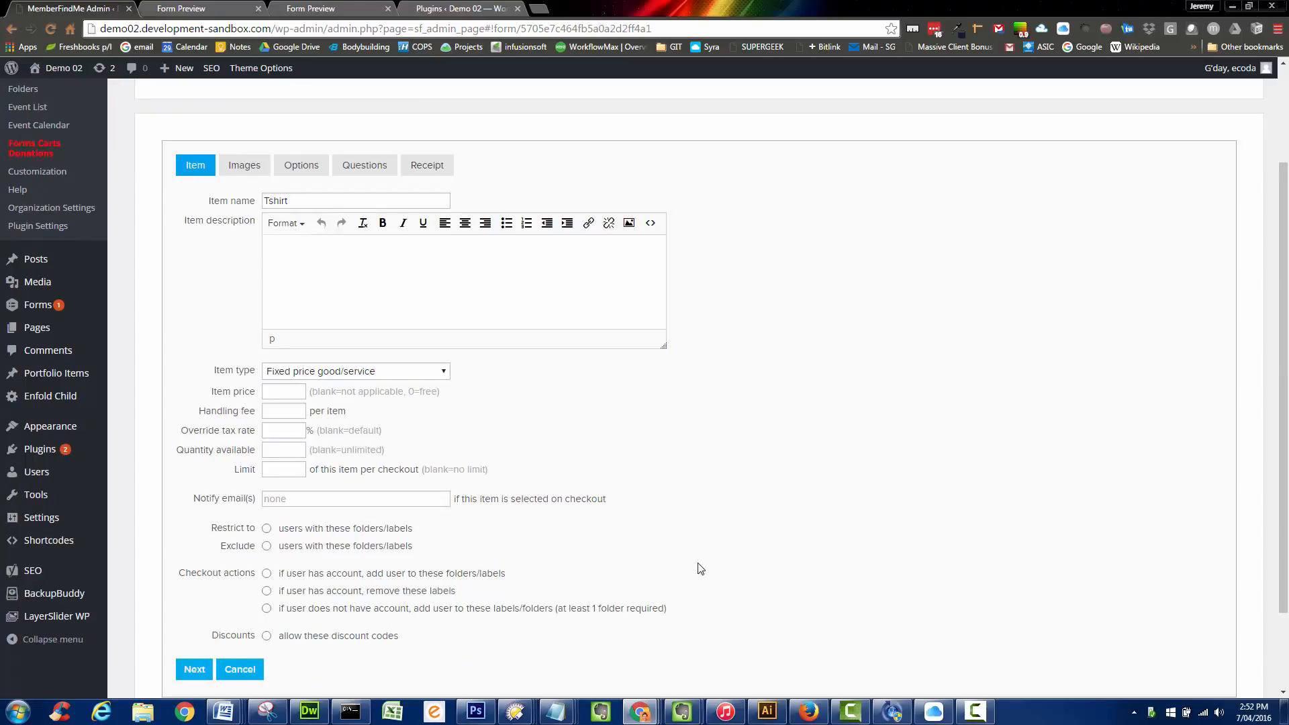
scroll(705, 558, up, 1)
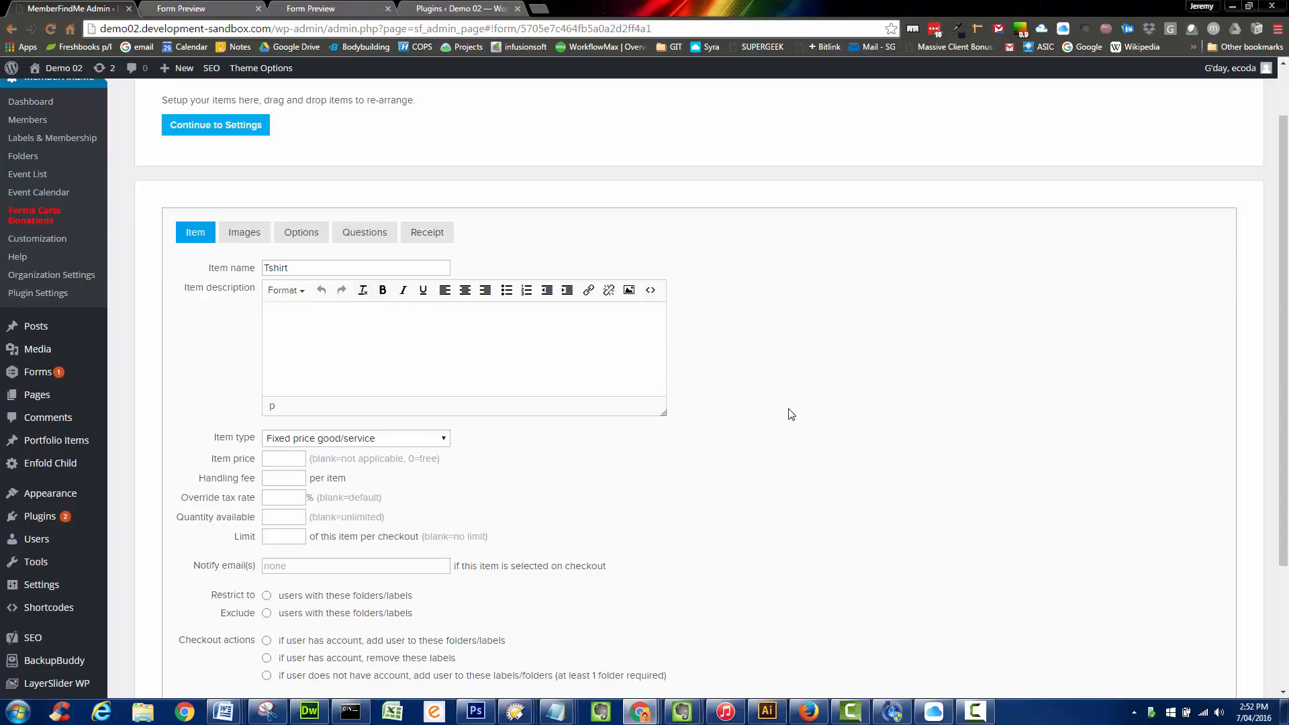
scroll(791, 415, up, 1)
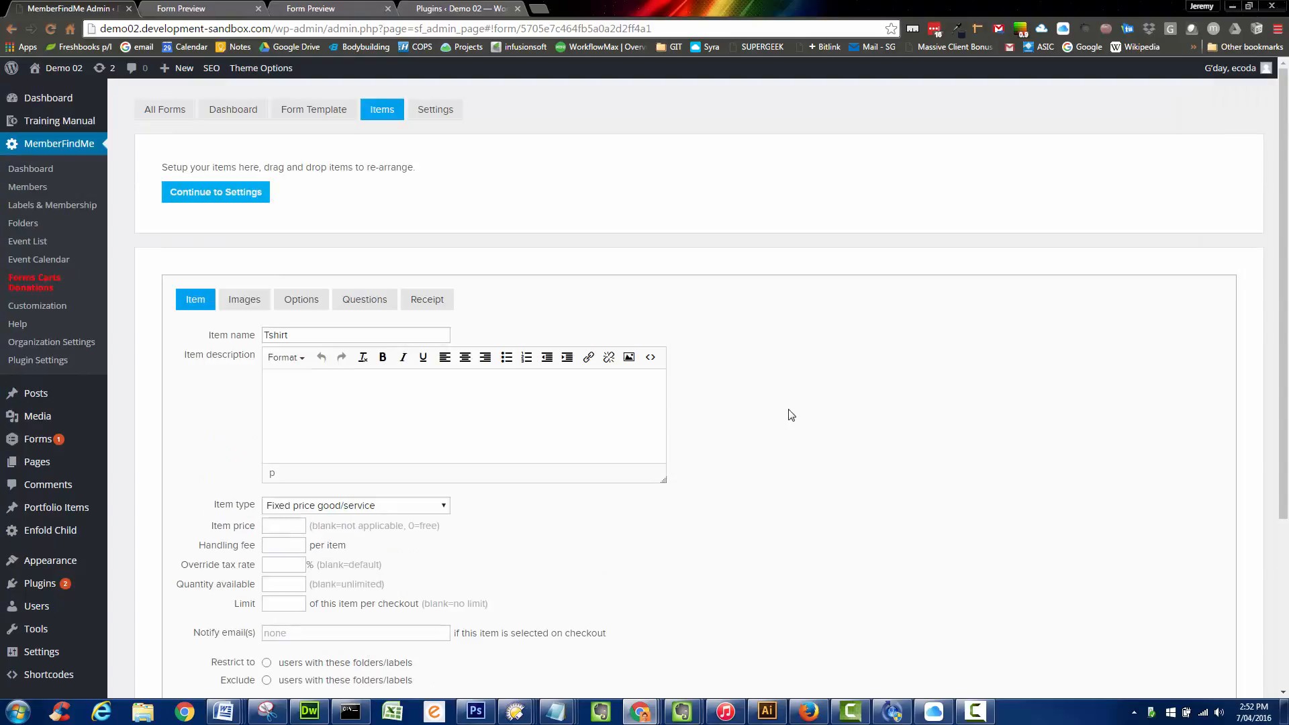